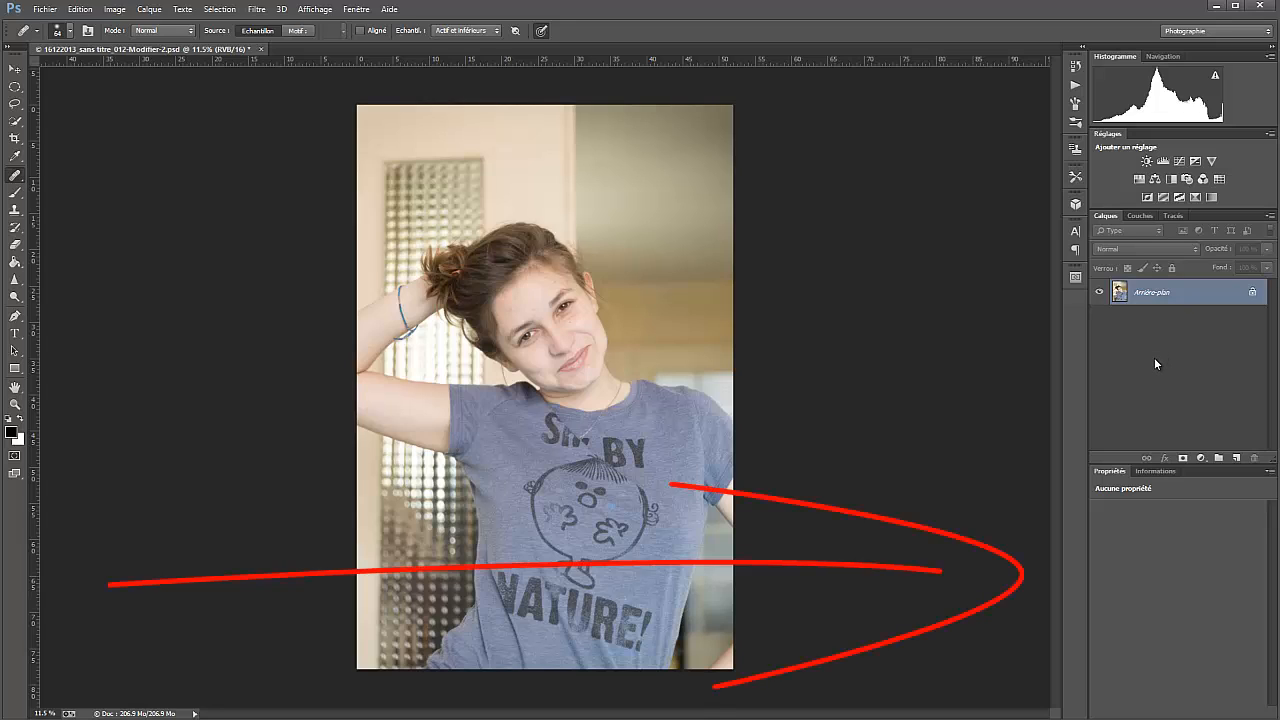
Duplicate the Arrière-plan layer to keep the original photo untouched.
key("ctrl+j")
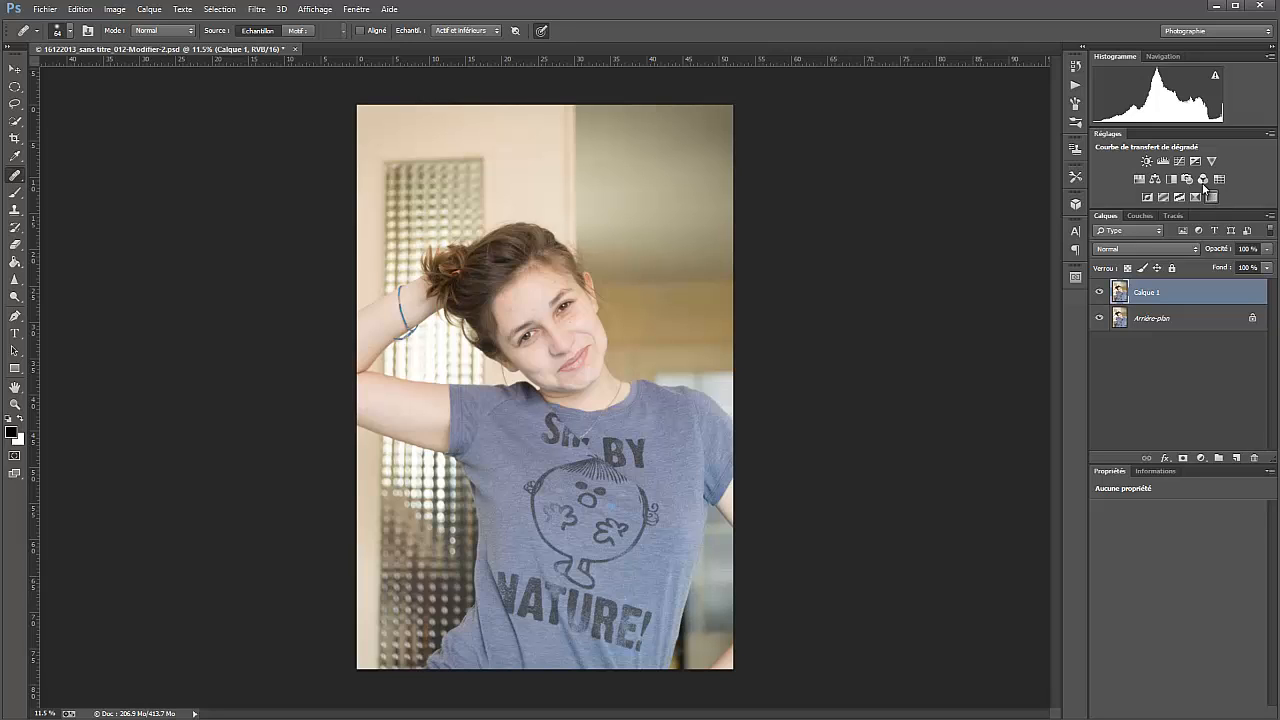
Try a gradient map adjustment layer with its default settings above the duplicated layer, and delete it again.
left_click(152, 12)
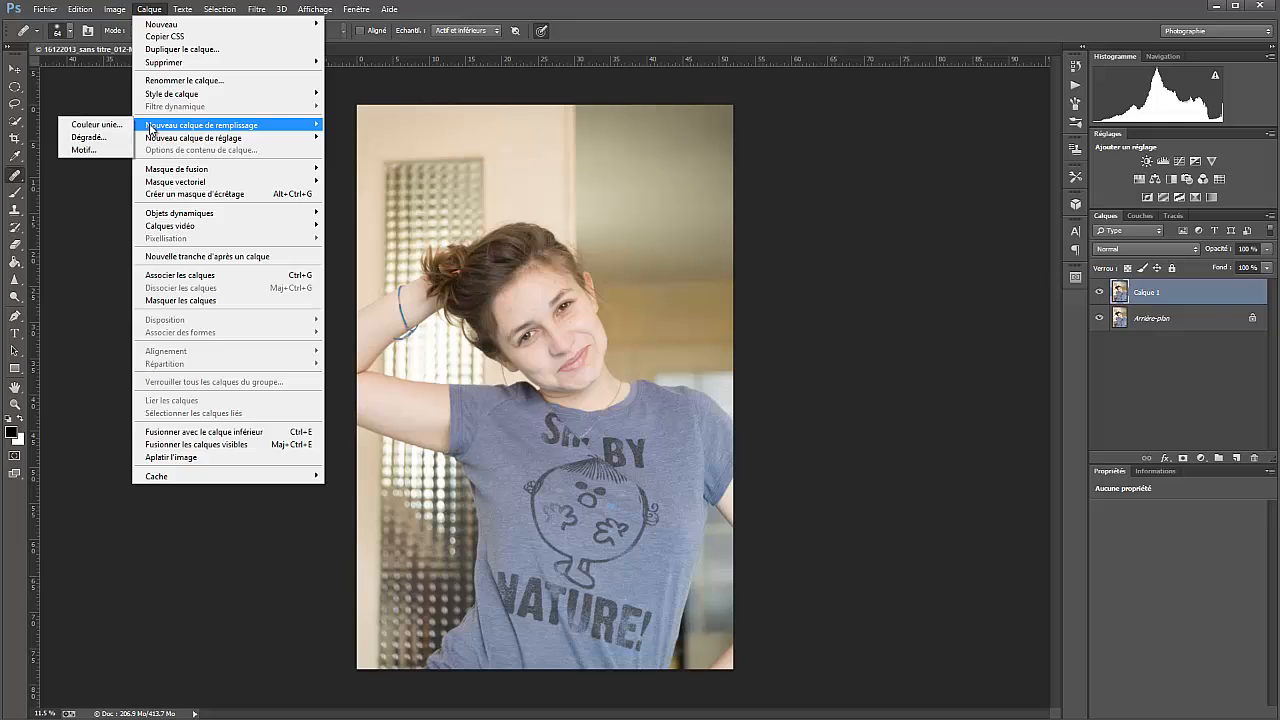
mouse_move(155, 143)
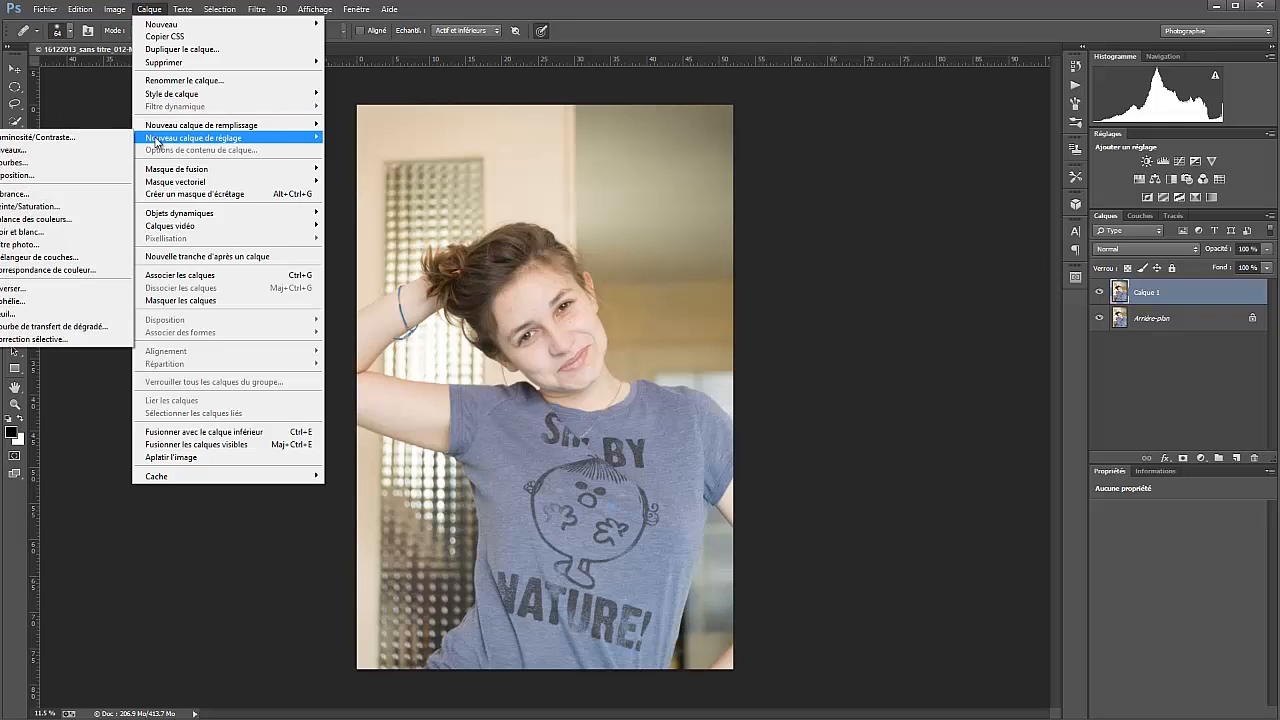
left_click(80, 327)
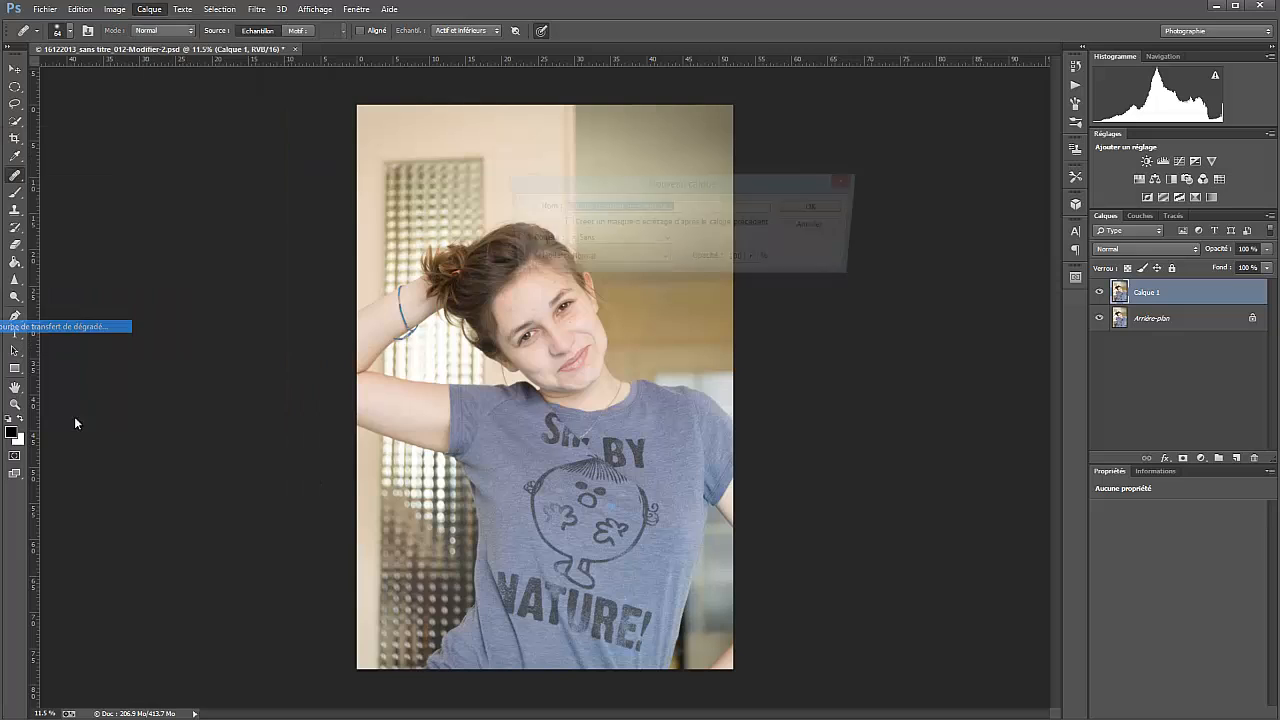
left_click(838, 208)
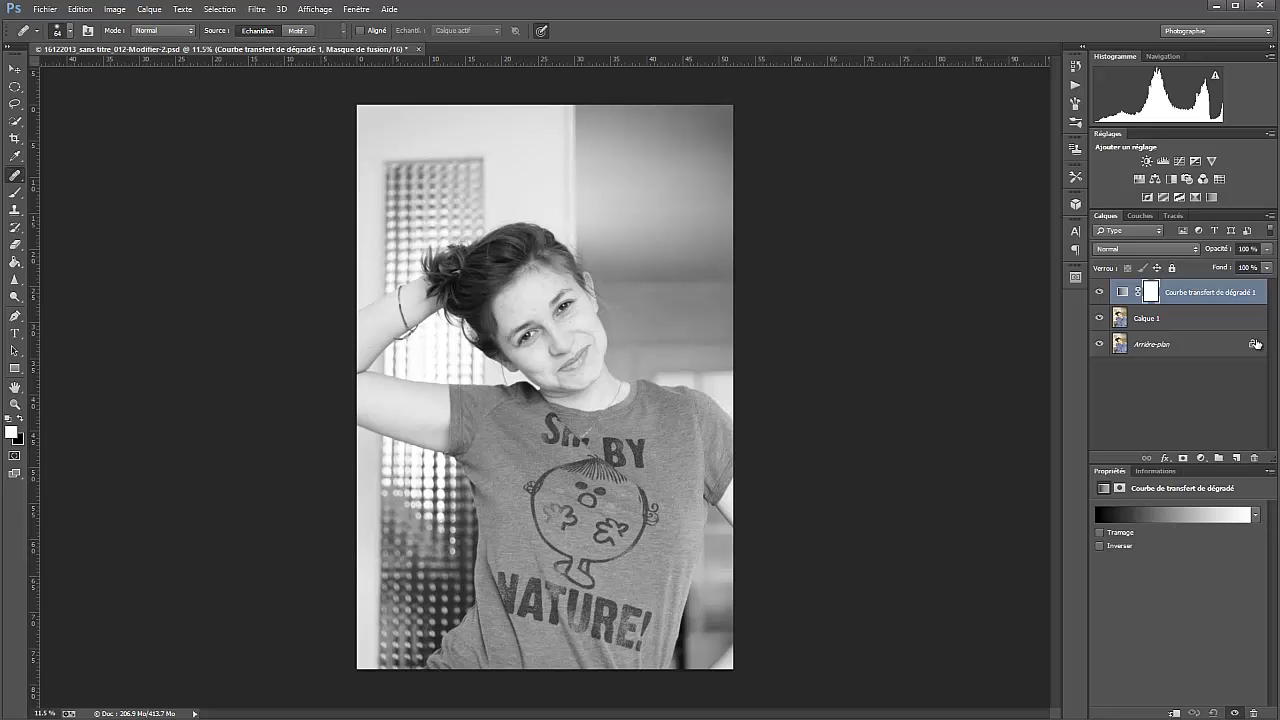
left_click_drag(1222, 292, 1254, 458)
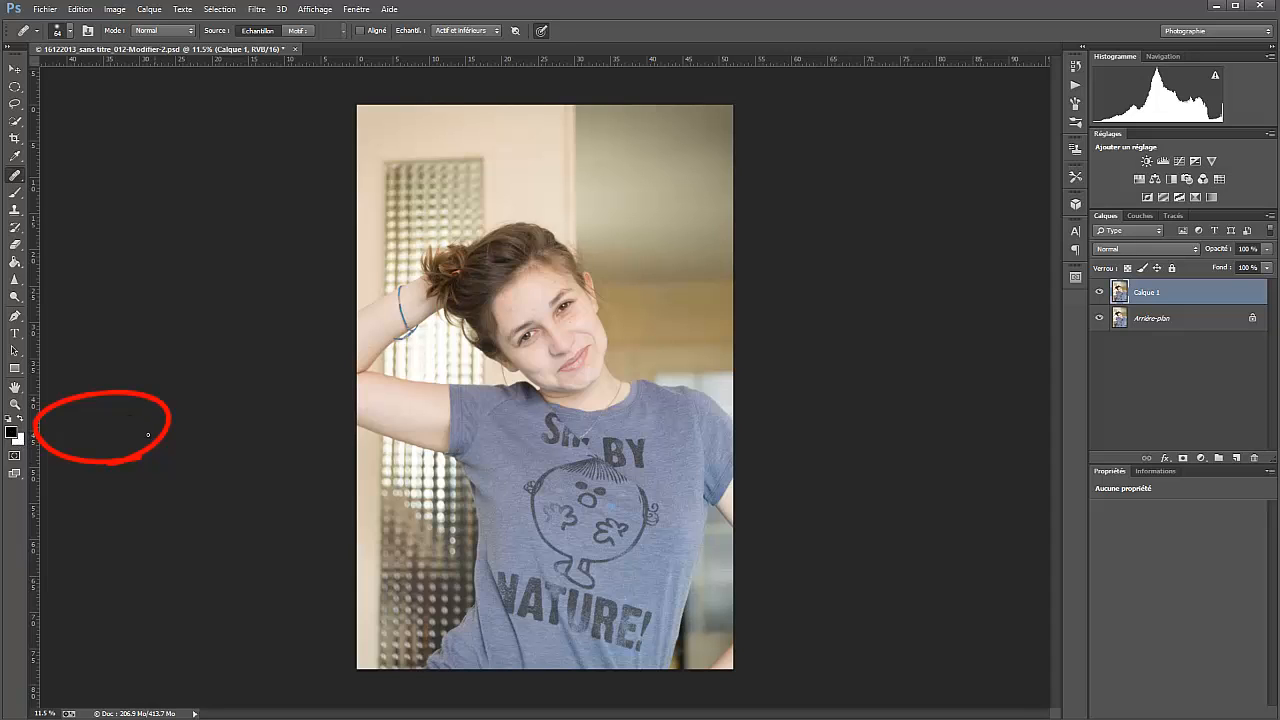
Try a pink foreground and a blue (#3236d2) background colour, and restore the default black and white.
left_click(11, 432)
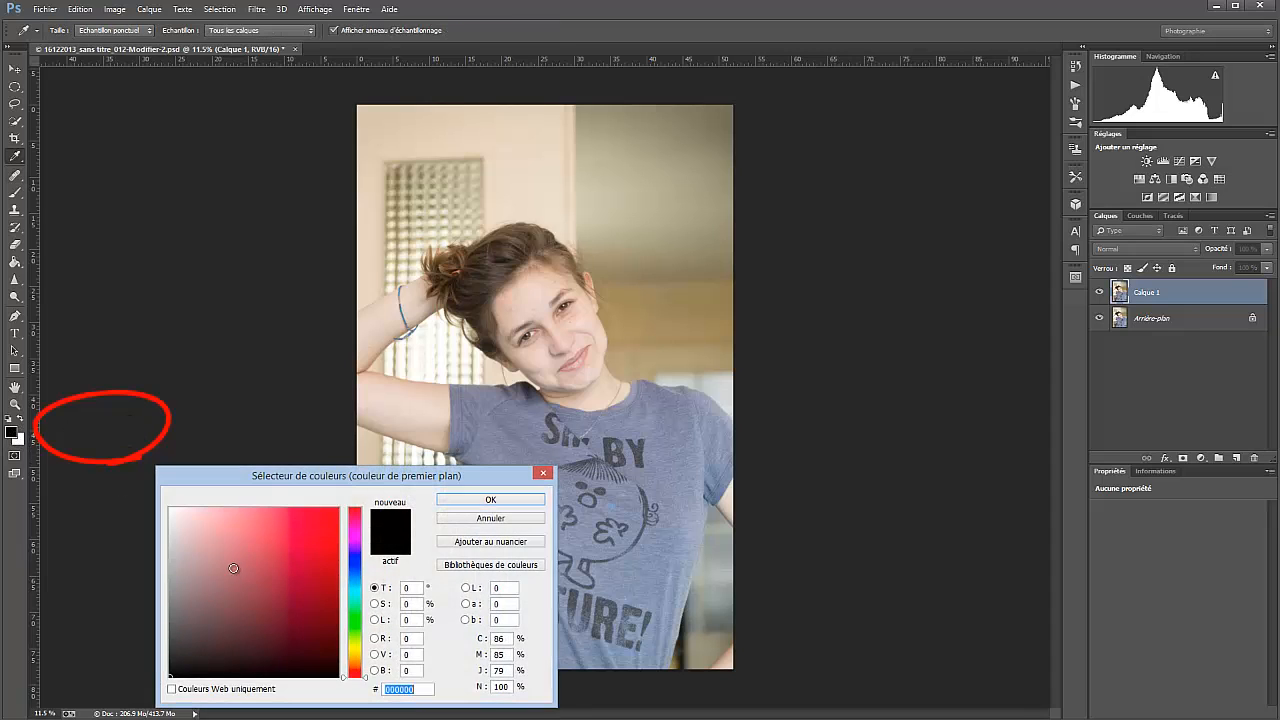
left_click(244, 567)
left_click(494, 498)
key("j")
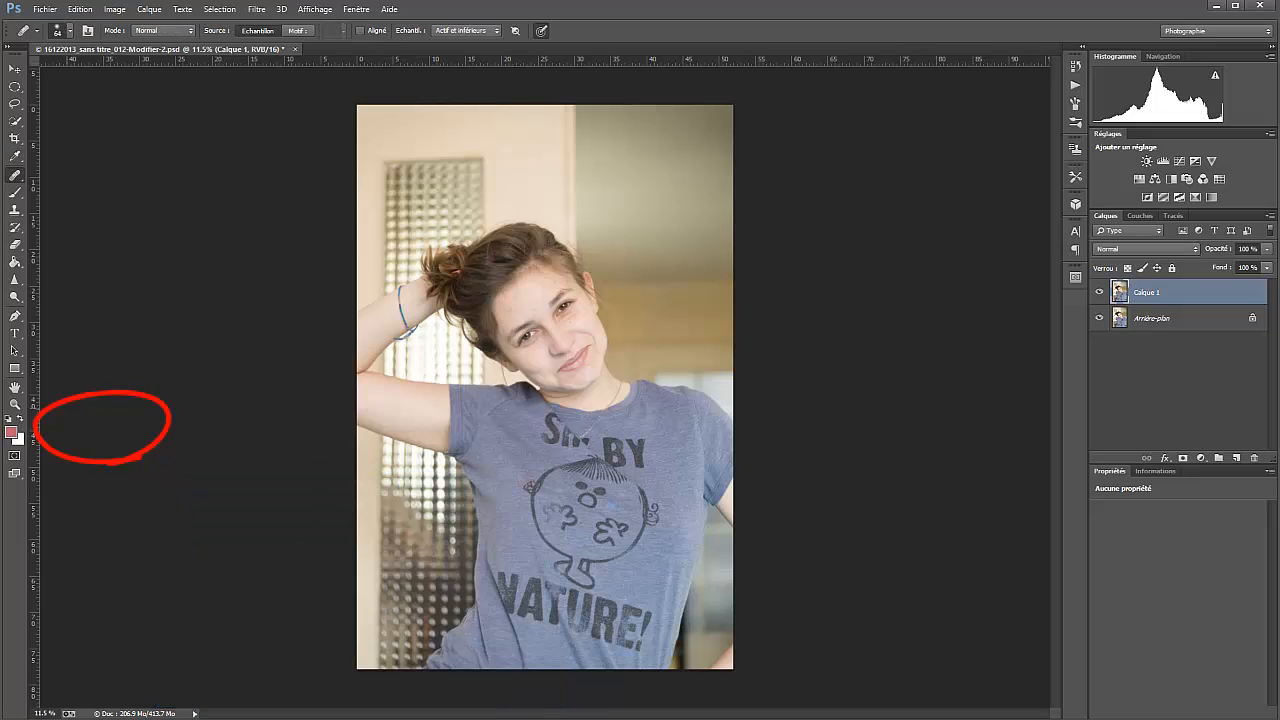
left_click(18, 440)
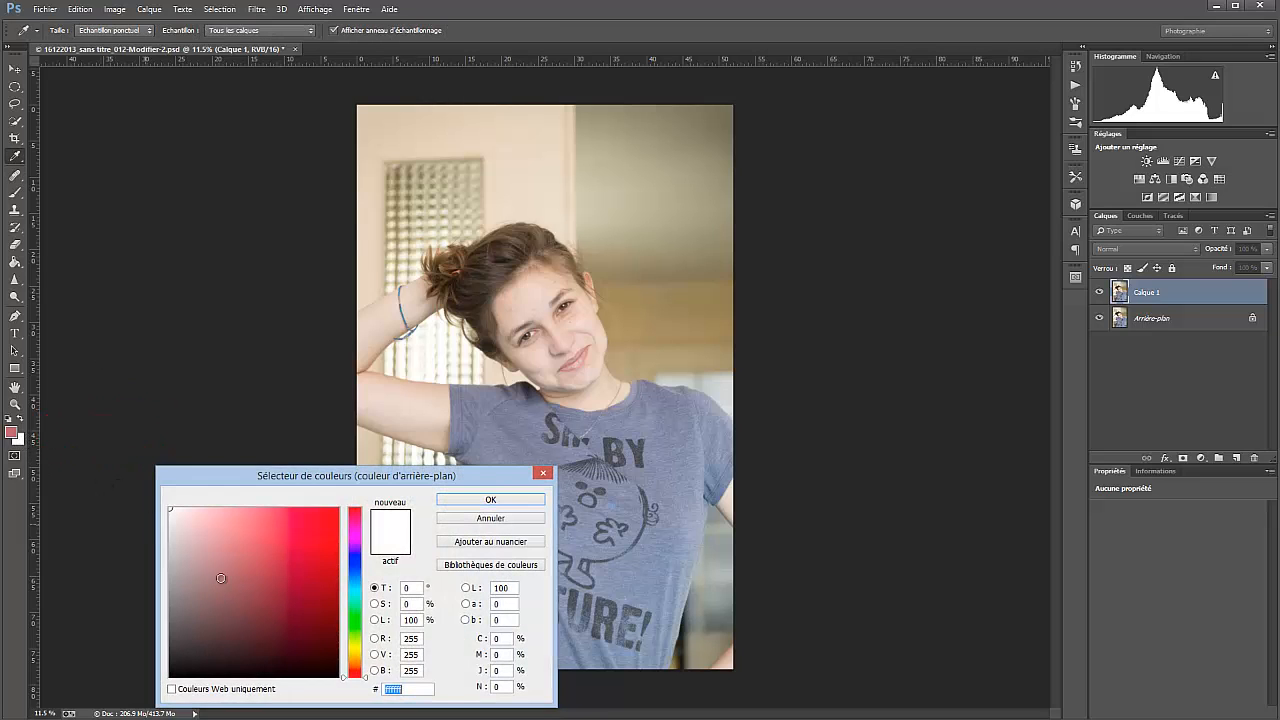
left_click(355, 566)
left_click(298, 538)
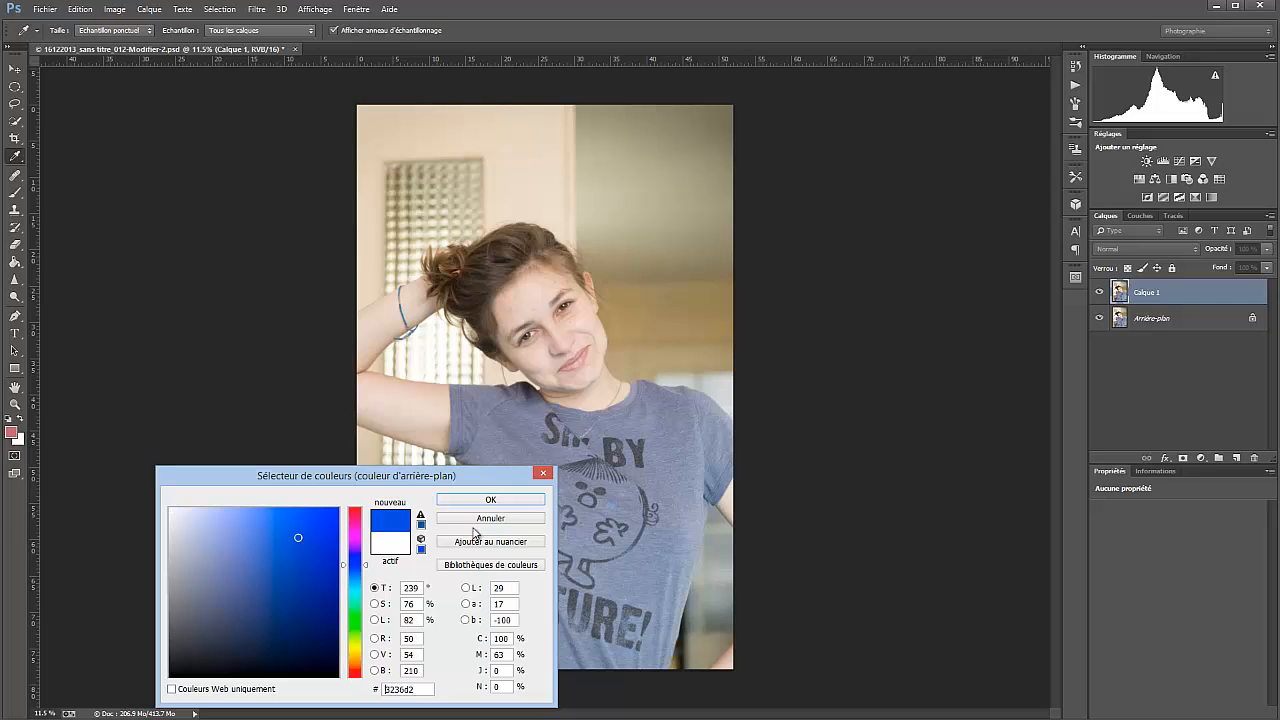
left_click(482, 500)
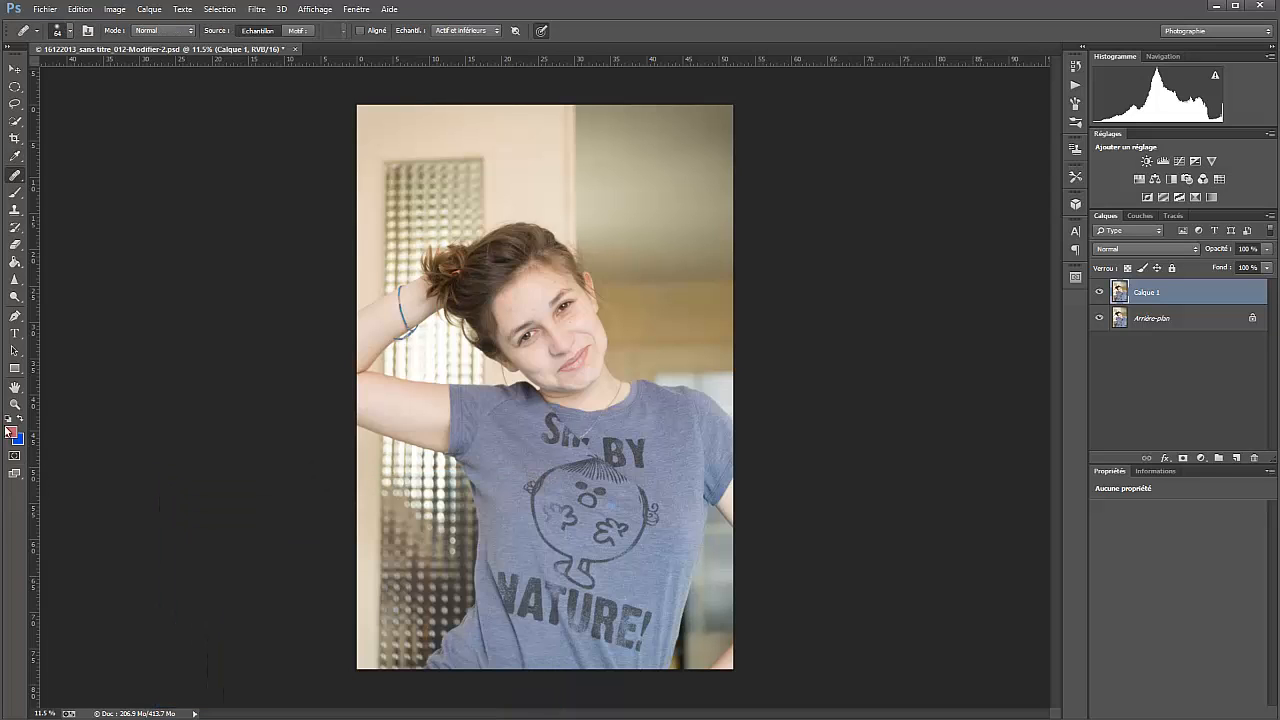
key("d")
Add a black-to-white gradient map adjustment layer above Calque 1 and open its gradient for editing.
left_click(1213, 197)
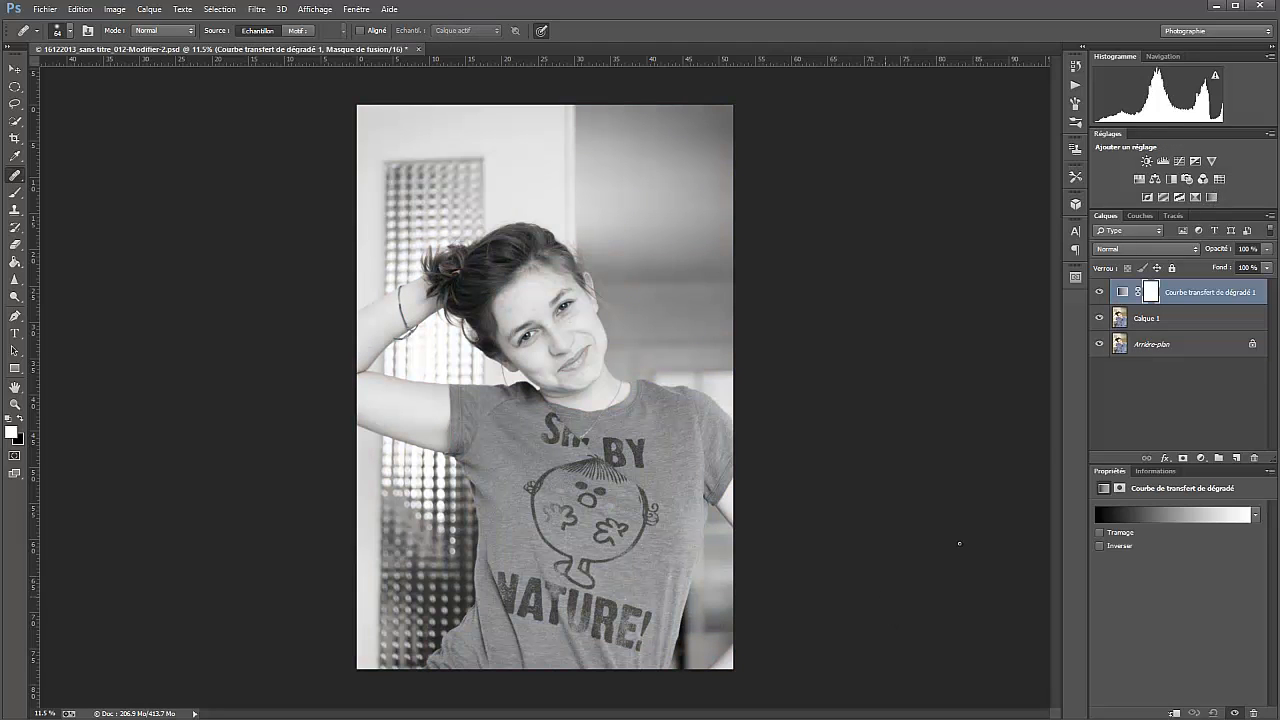
left_click(1167, 515)
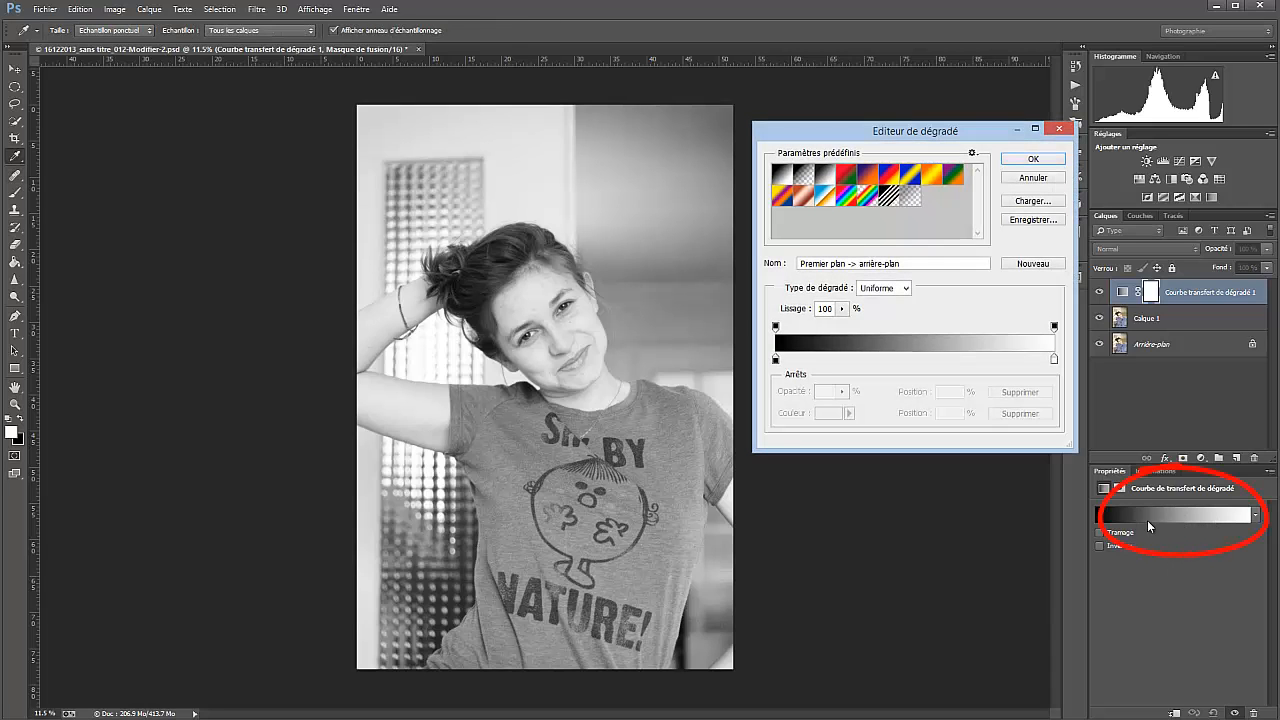
left_click_drag(927, 134, 919, 166)
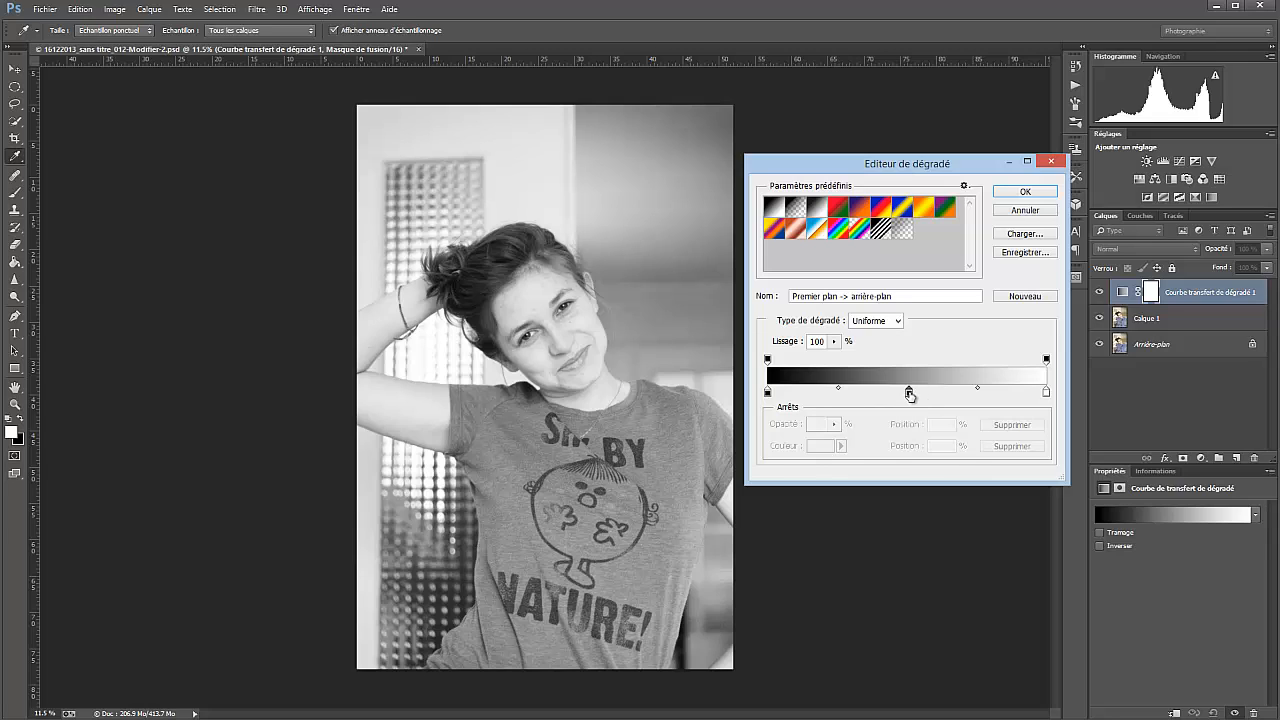
Add a colour stop at 51% of the gradient and set its brightness to 50% for a neutral grey (#808080).
left_click(909, 393)
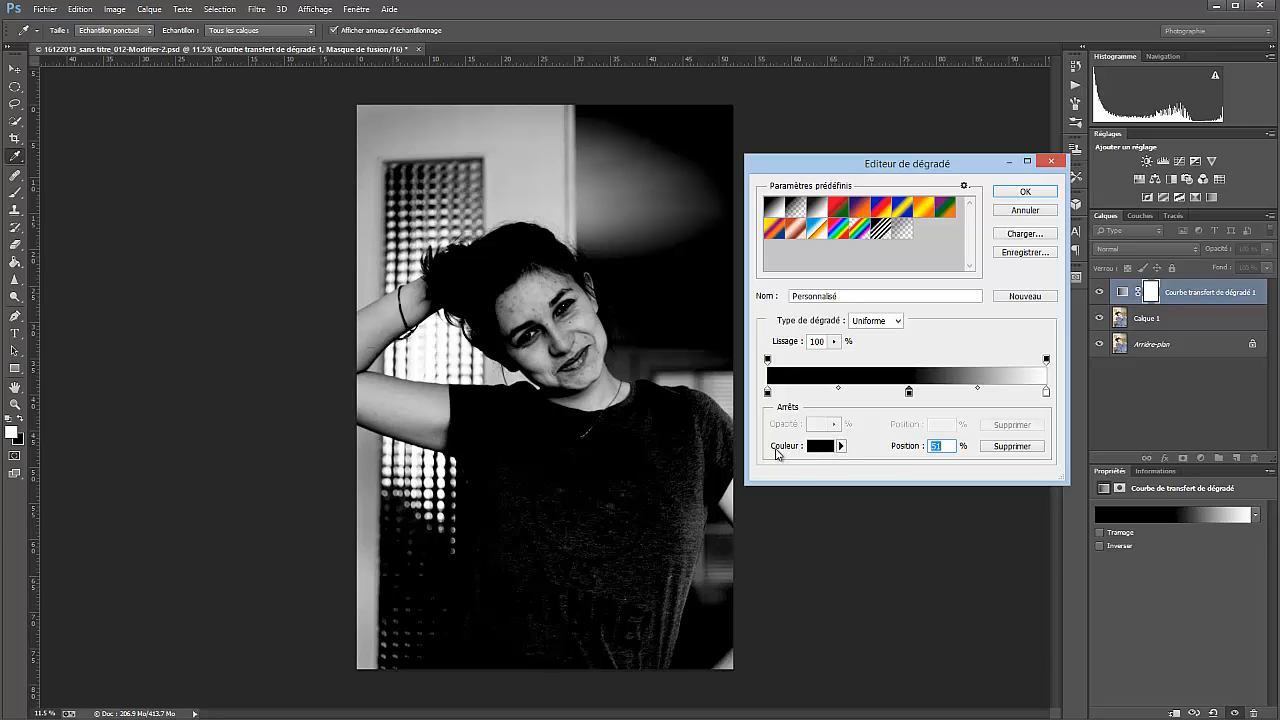
left_click(822, 448)
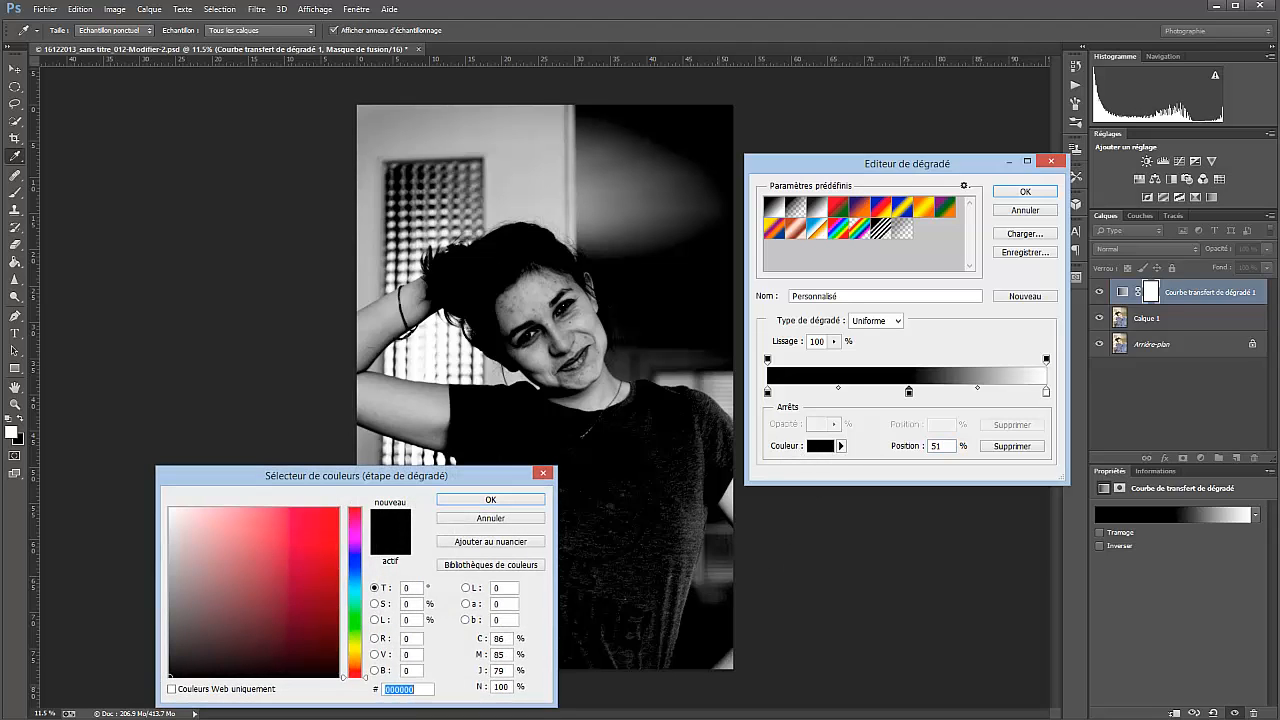
left_click(409, 620)
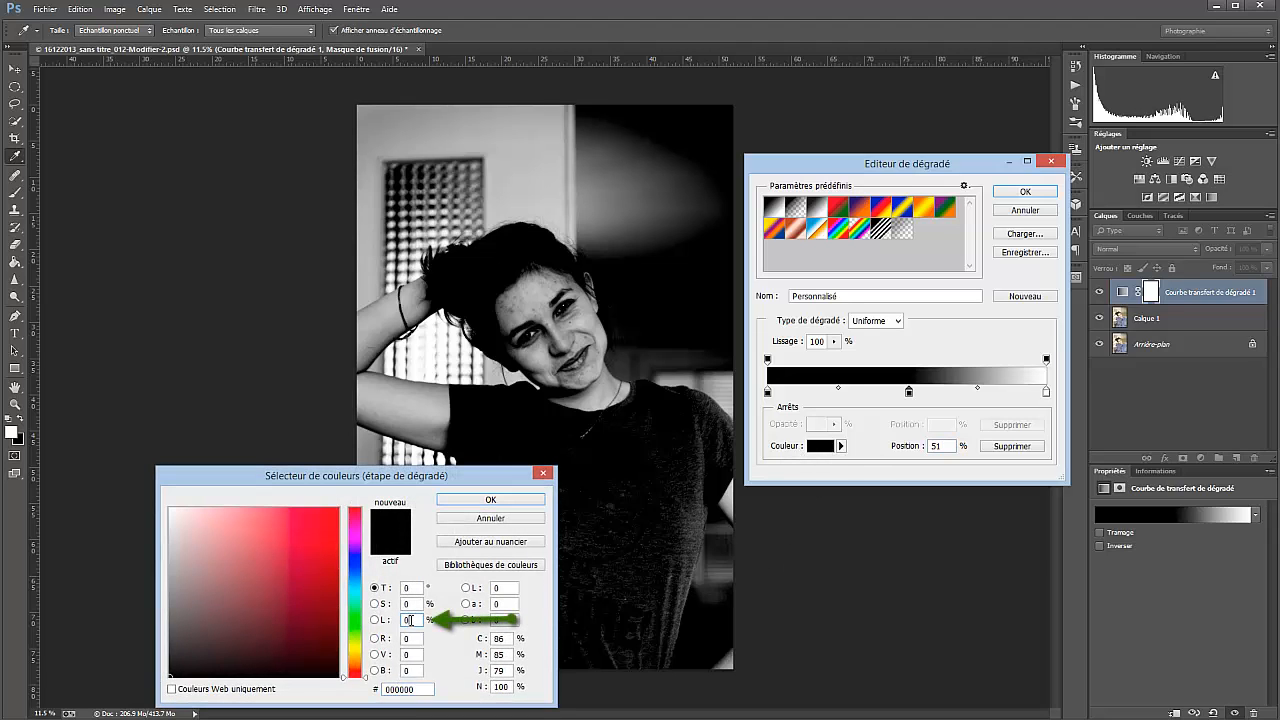
type("50")
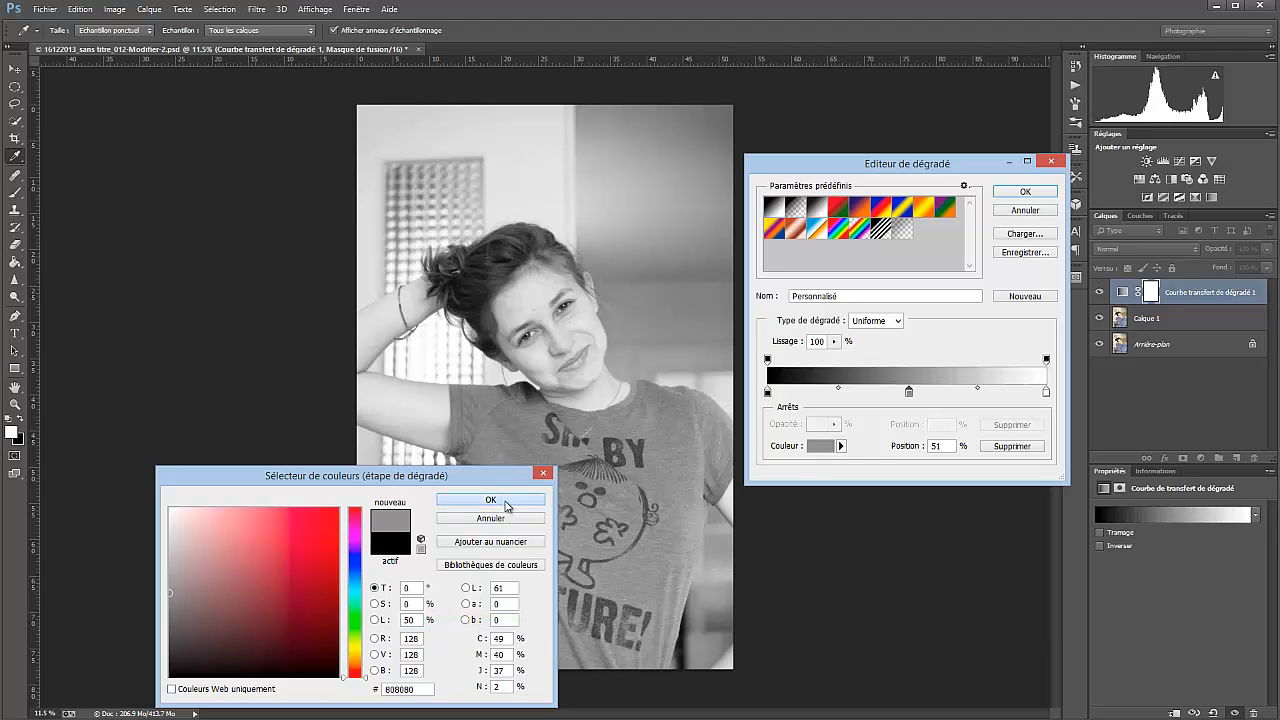
left_click(506, 502)
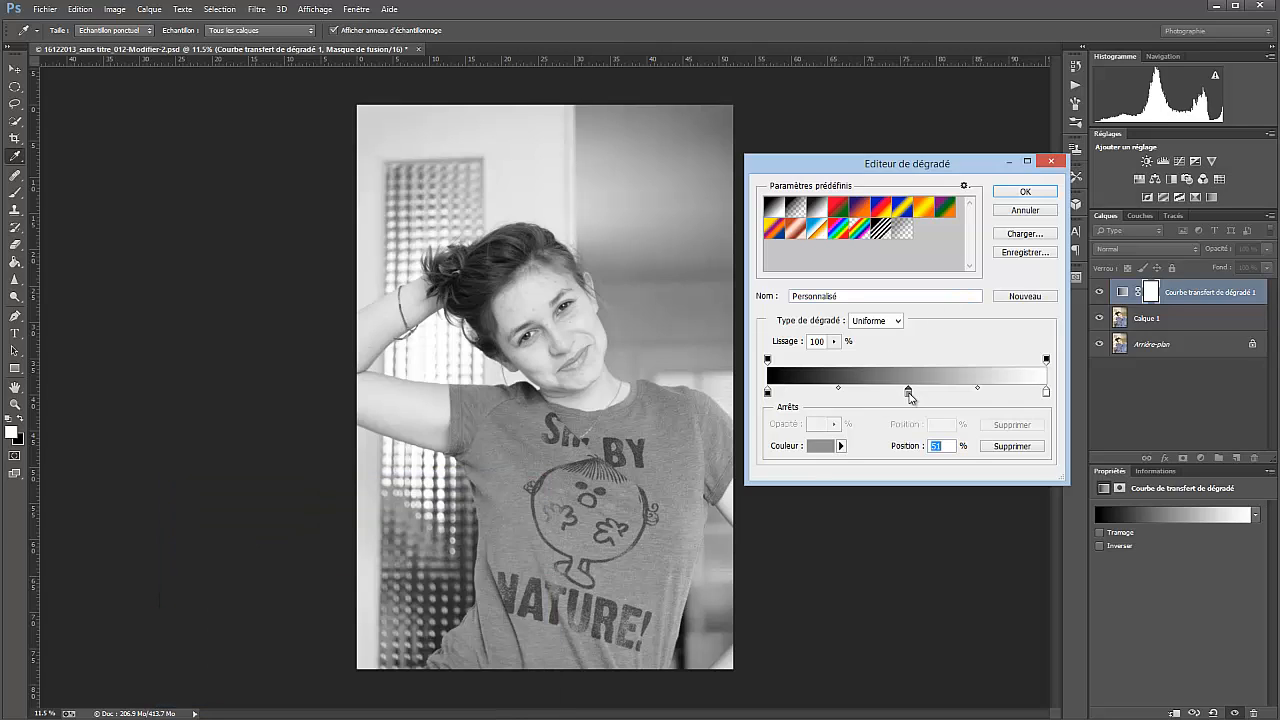
Move the grey stop to 38%, the black stop to 9% and the white stop to 85%, and apply the gradient.
left_click_drag(908, 393, 877, 395)
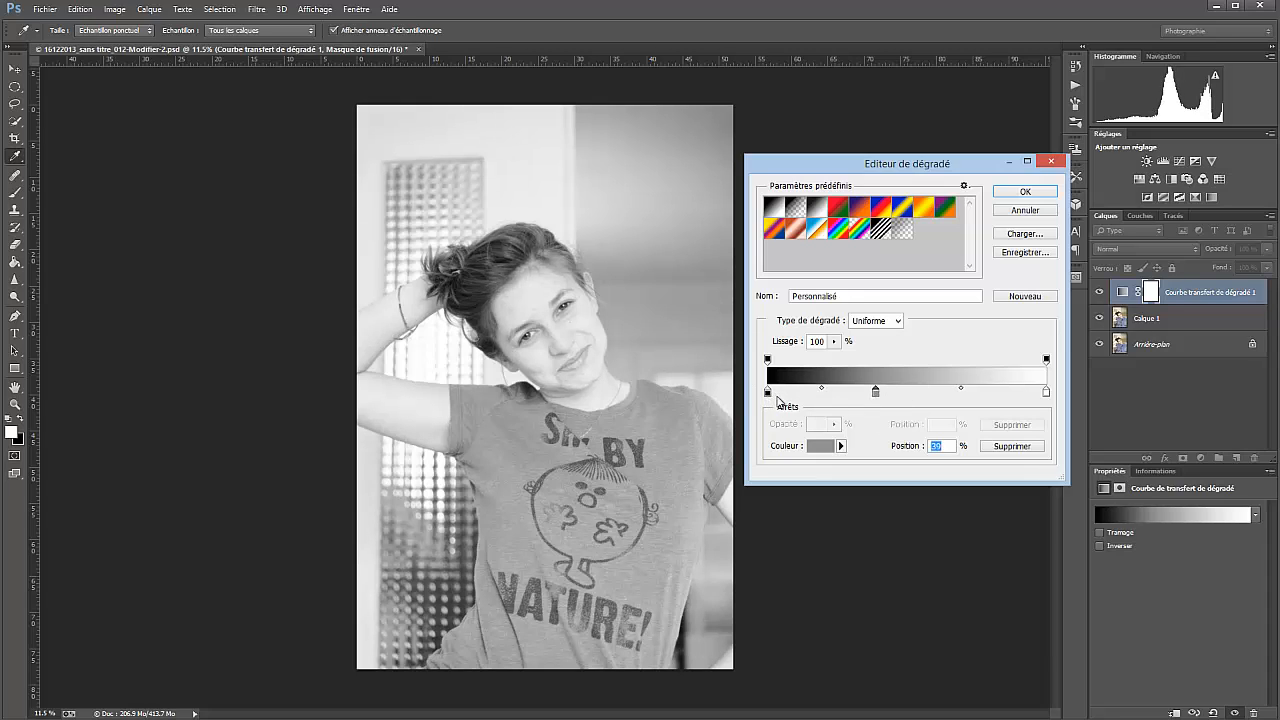
mouse_move(768, 394)
left_mouse_down()
mouse_move(785, 407)
mouse_move(789, 396)
left_mouse_up()
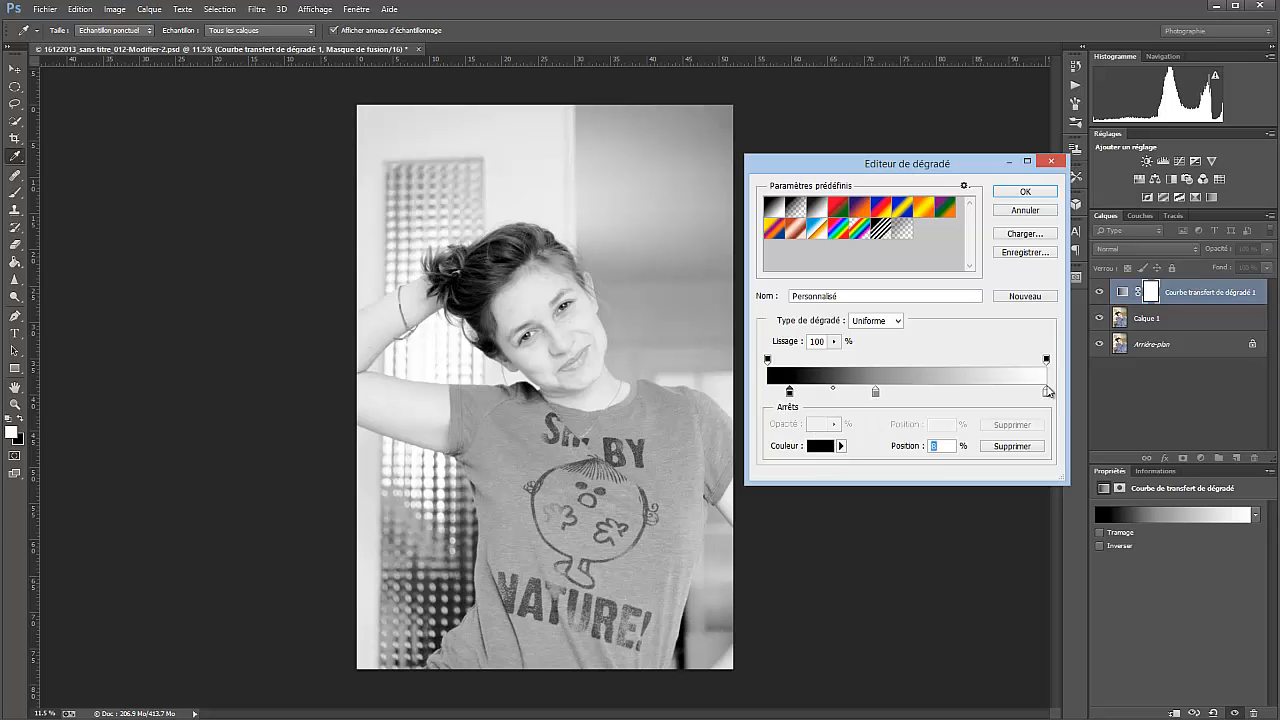
left_click_drag(1046, 393, 1006, 396)
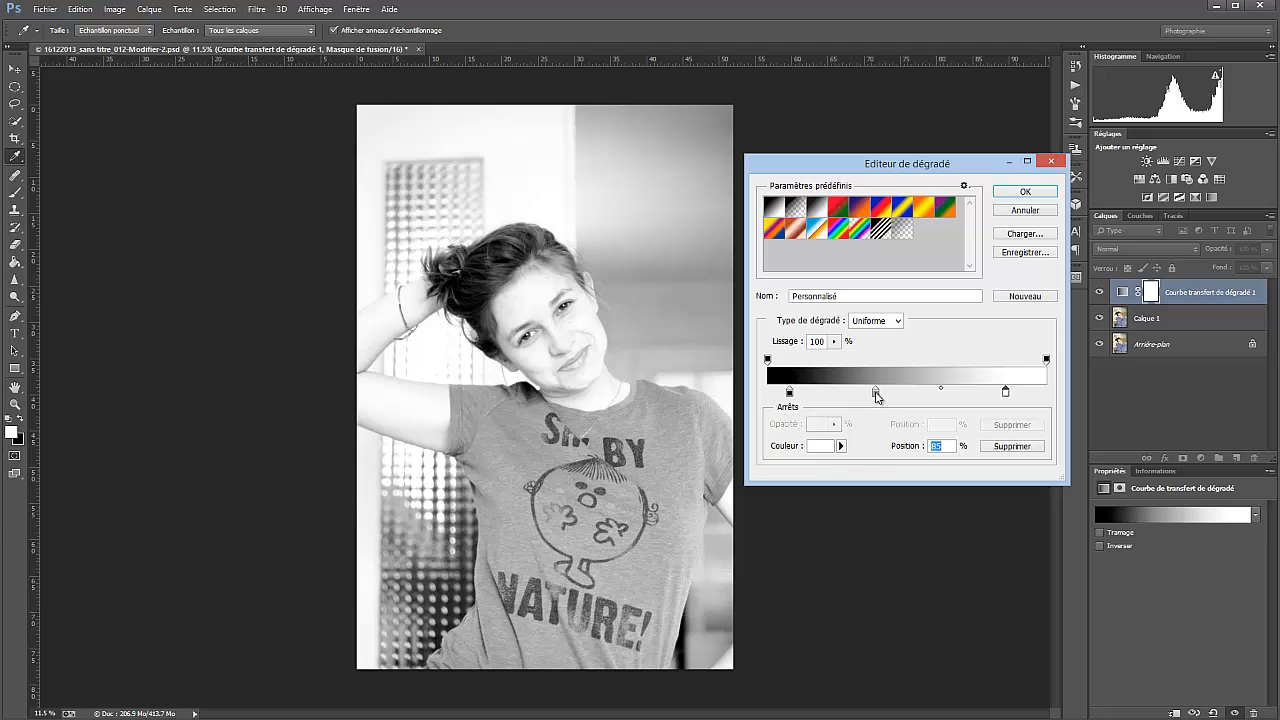
mouse_move(876, 394)
left_mouse_down()
mouse_move(892, 398)
mouse_move(874, 400)
left_mouse_up()
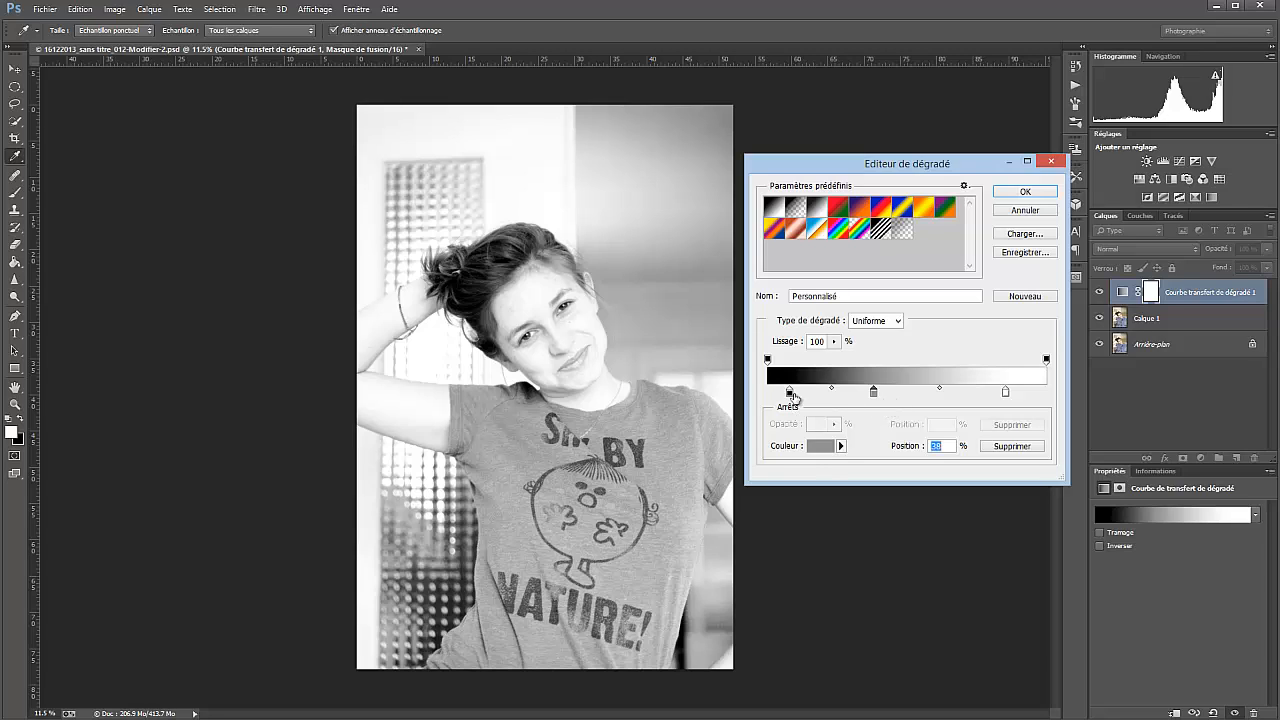
left_click(791, 393)
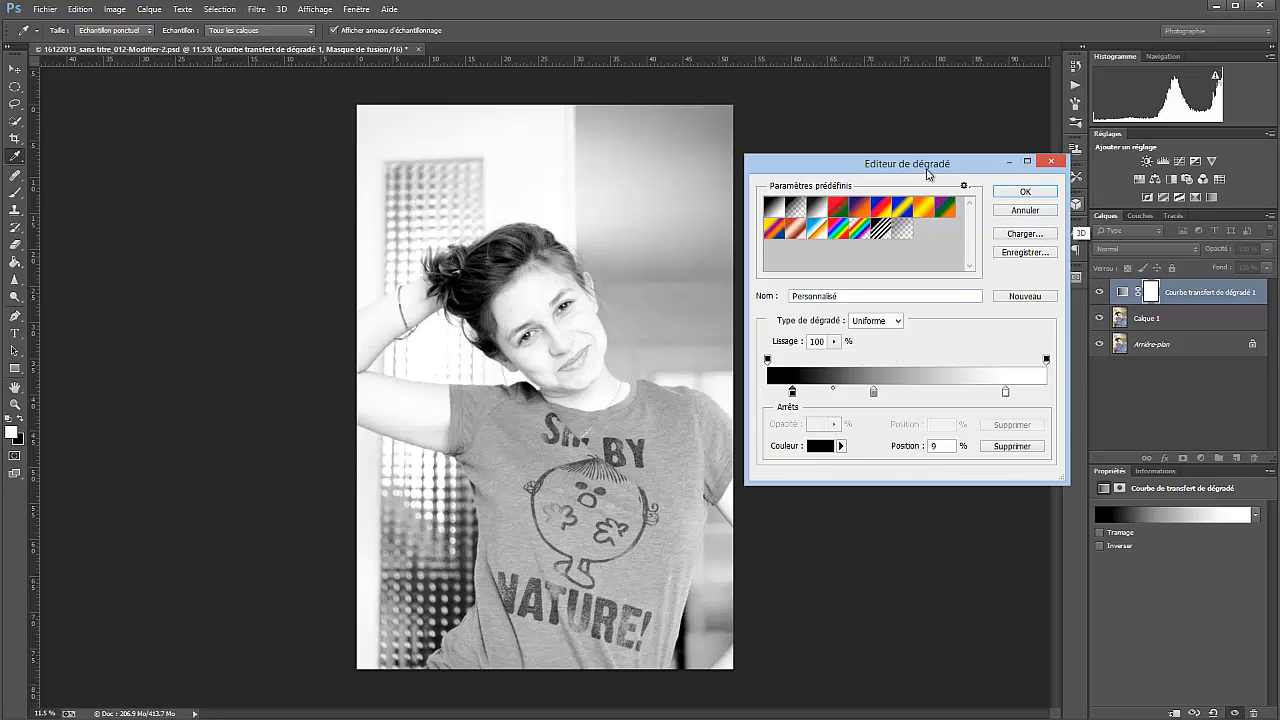
left_click_drag(930, 168, 923, 168)
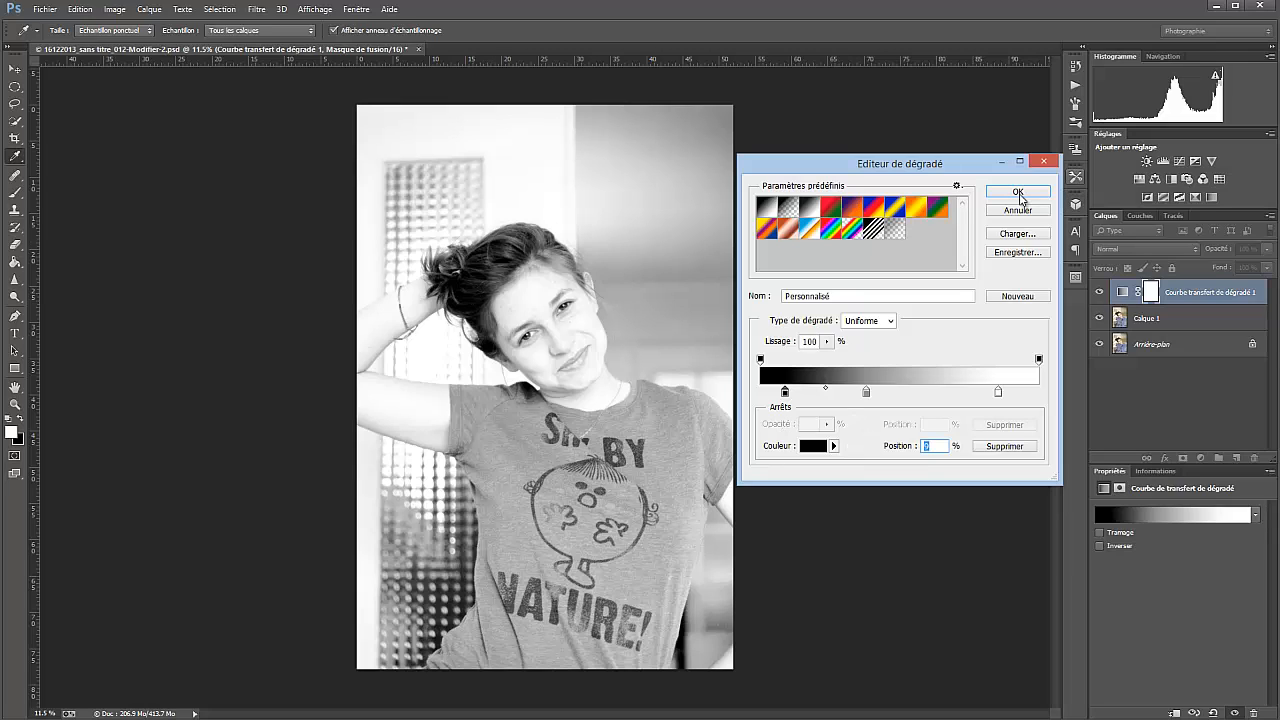
left_click(1018, 192)
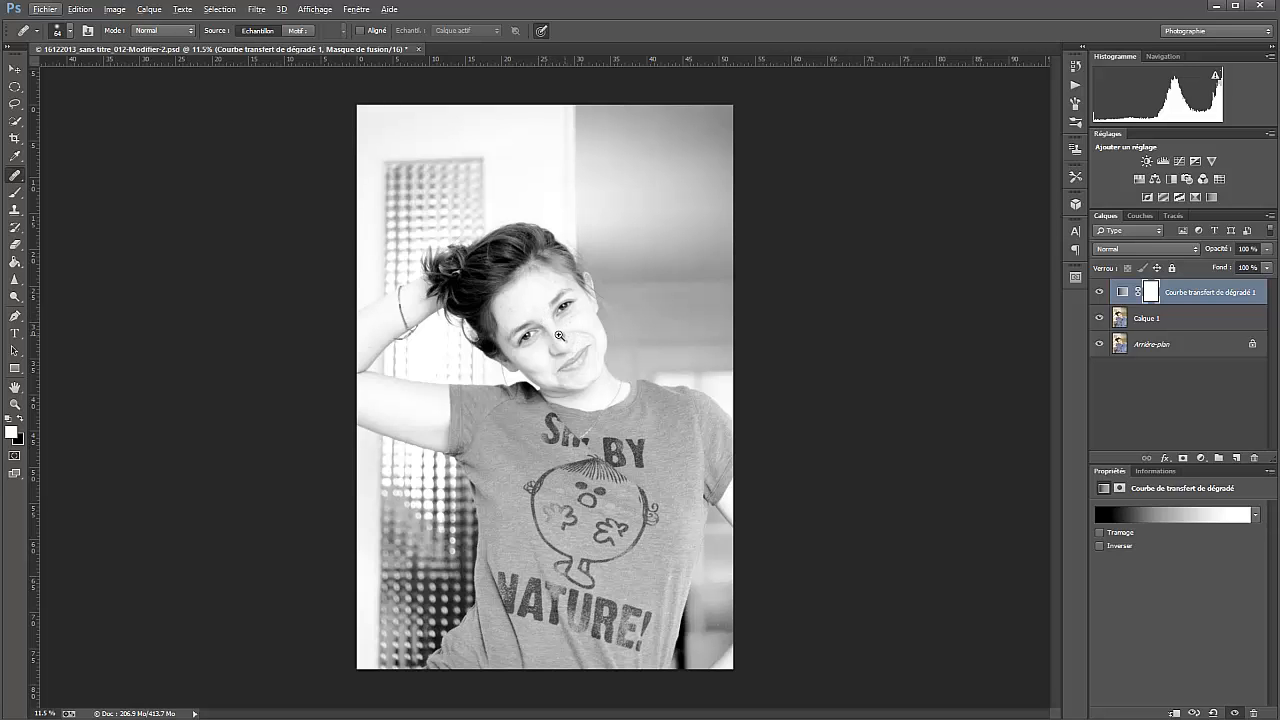
Create a new empty layer above the gradient map adjustment layer for retouching the face.
scroll(545, 325, "up", 5)
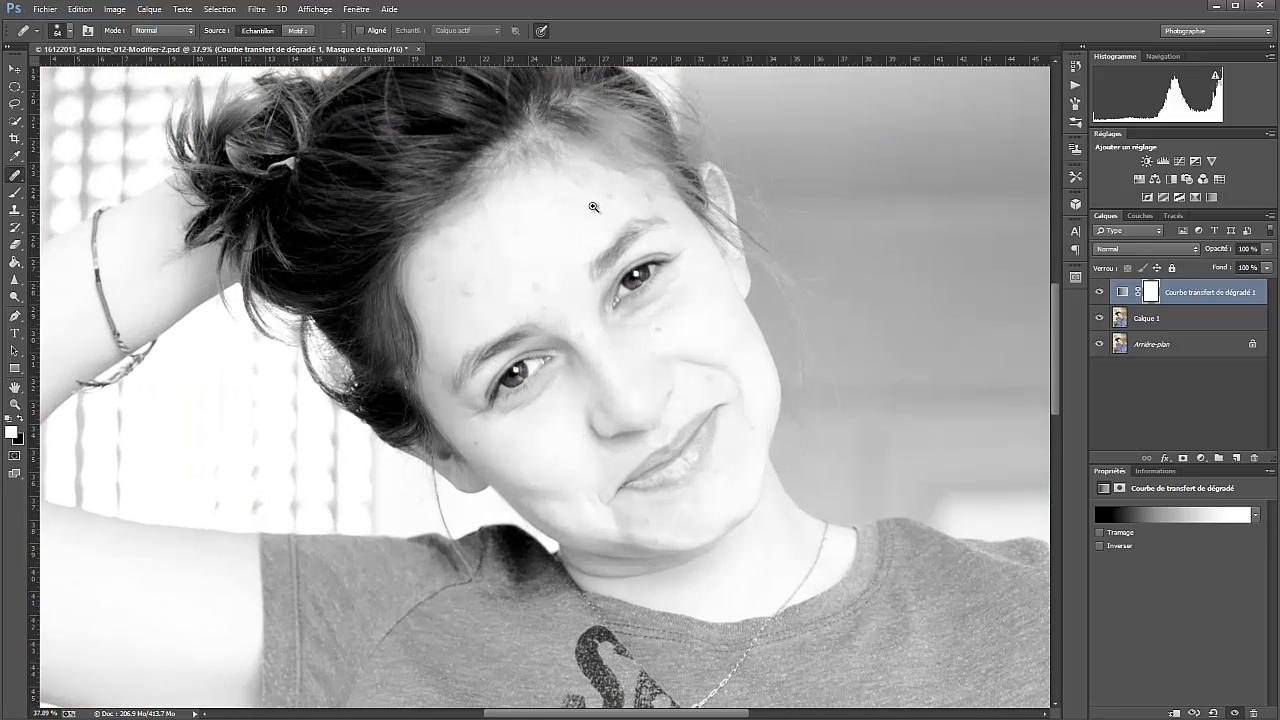
left_click_drag(577, 222, 584, 267)
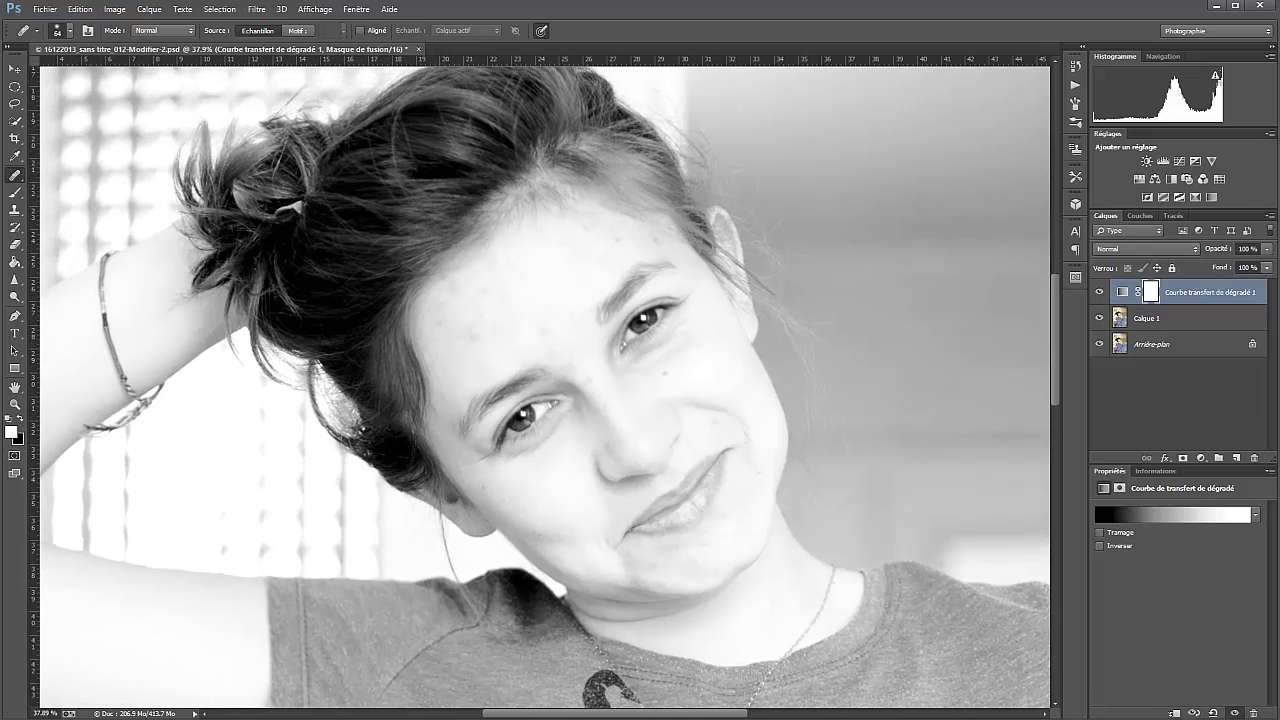
left_click(1219, 424)
left_click(1203, 291)
left_click(1236, 458)
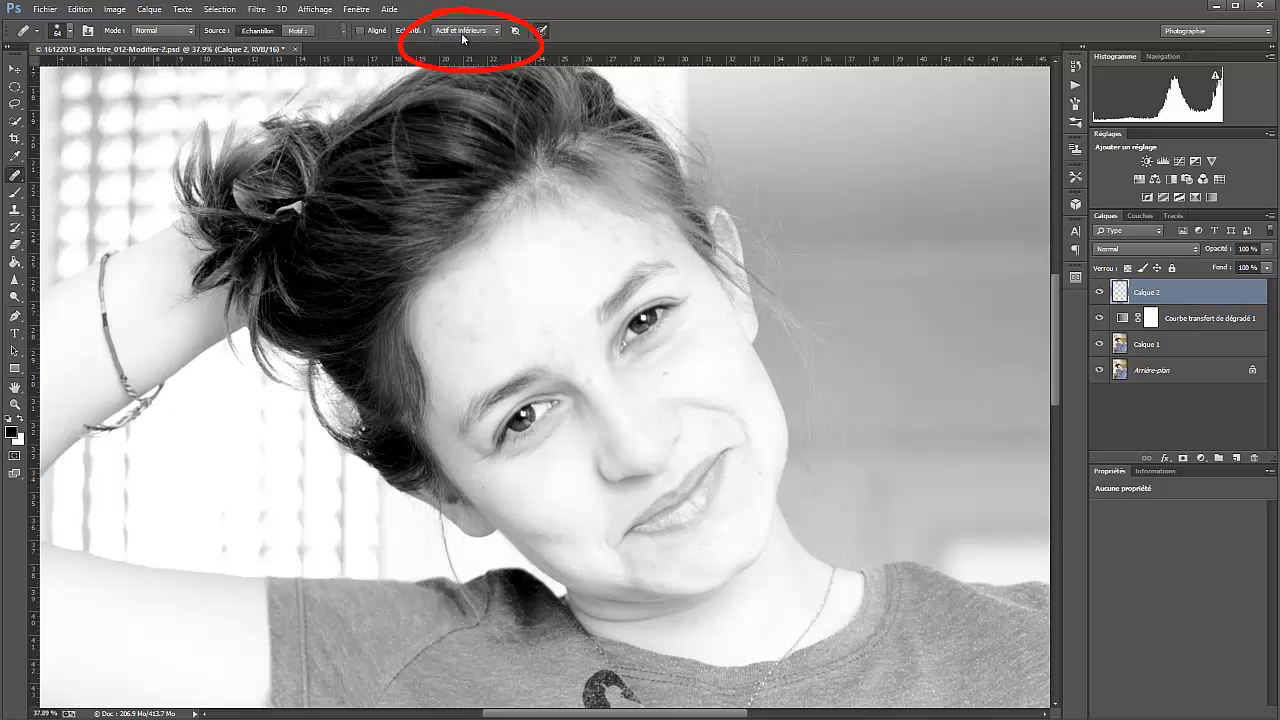
Heal the blemishes beside the hairline on the left of the forehead on Calque 2 with the content-aware Spot Healing Brush.
right_click(17, 180)
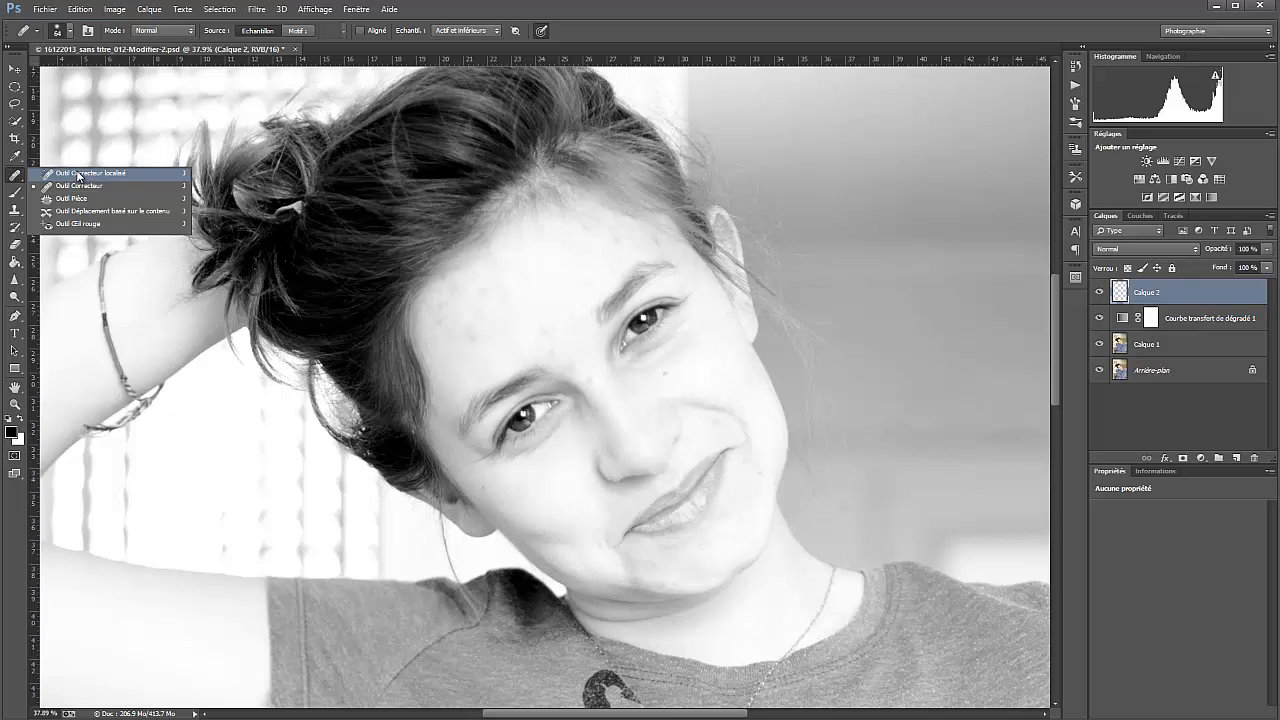
left_click(79, 176)
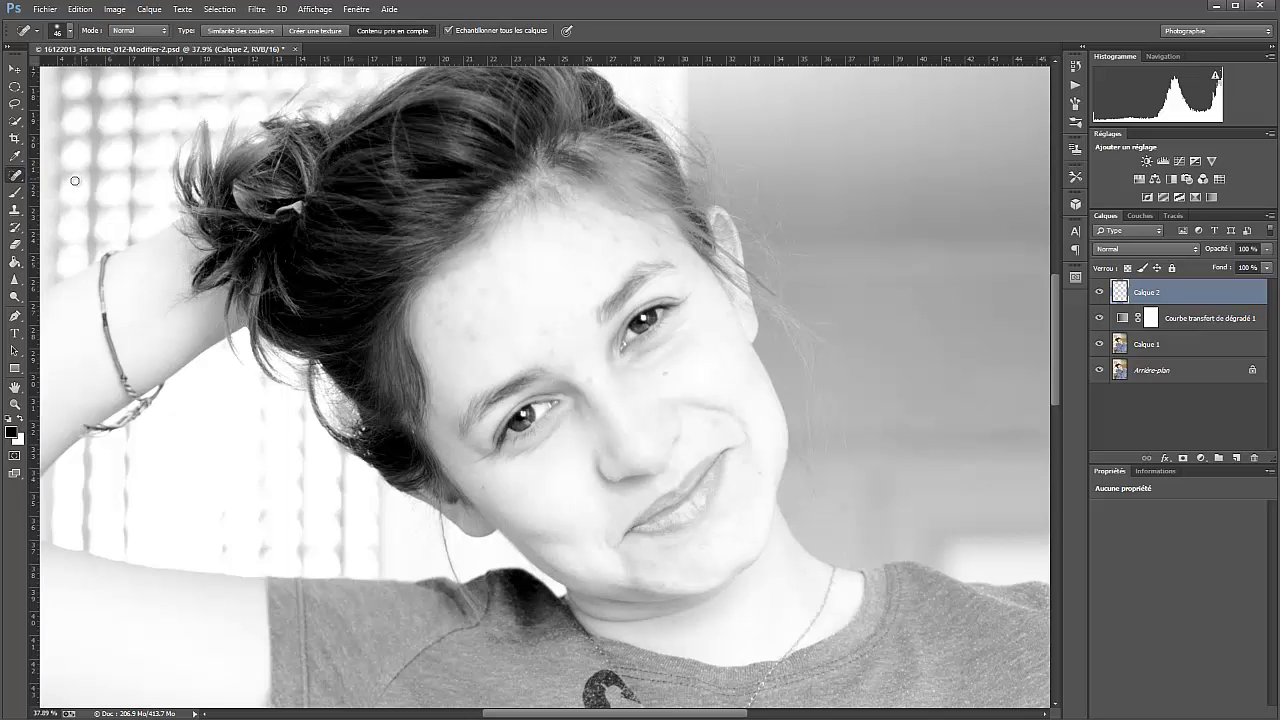
right_click(16, 181)
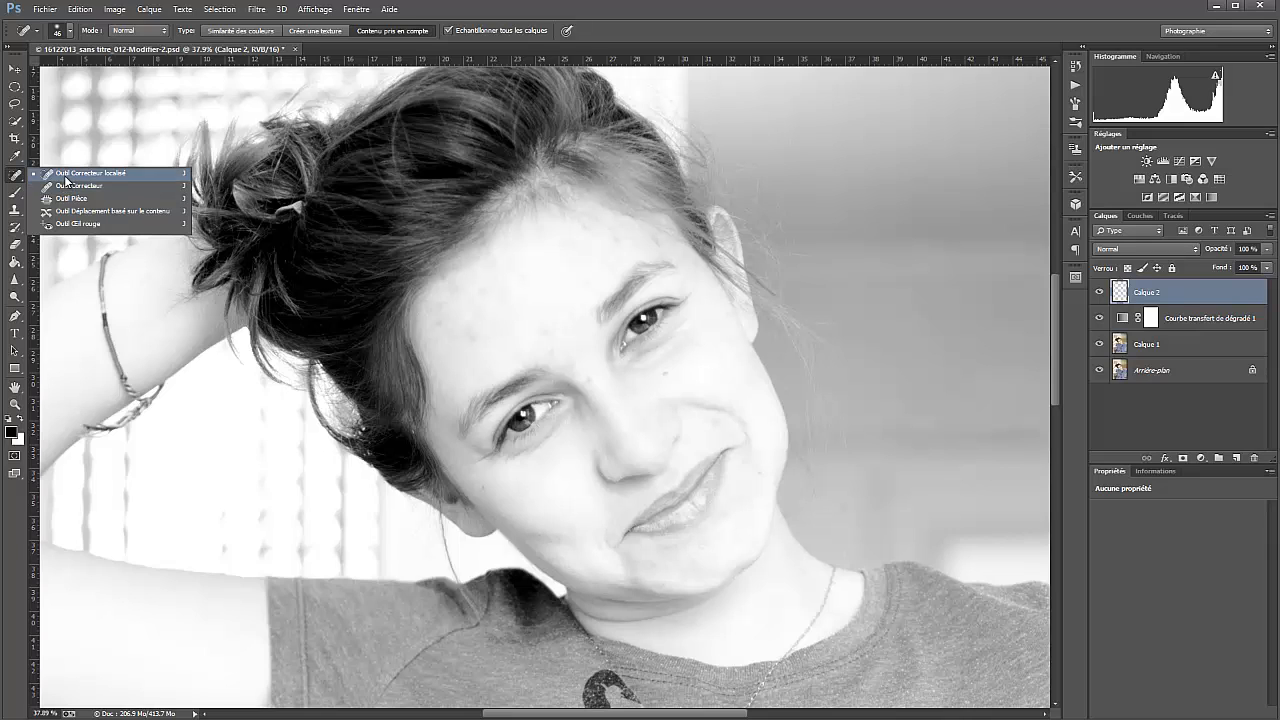
left_click(65, 176)
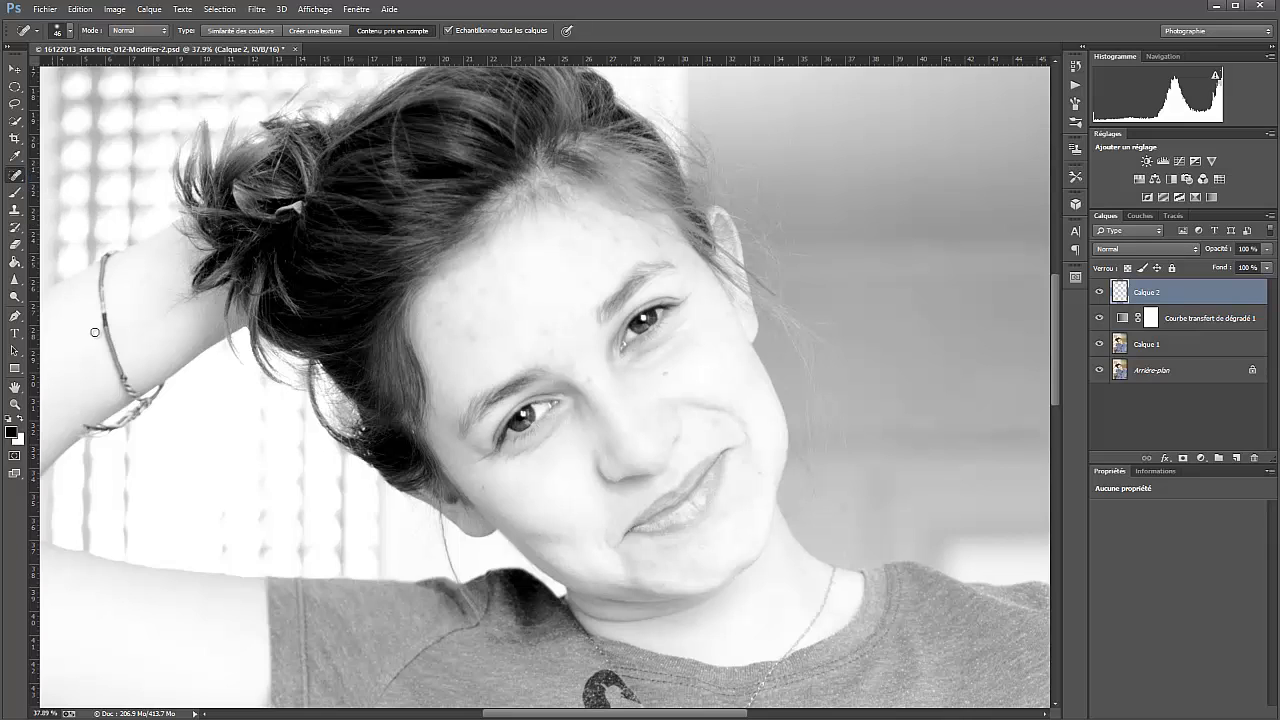
left_click_drag(469, 288, 479, 287)
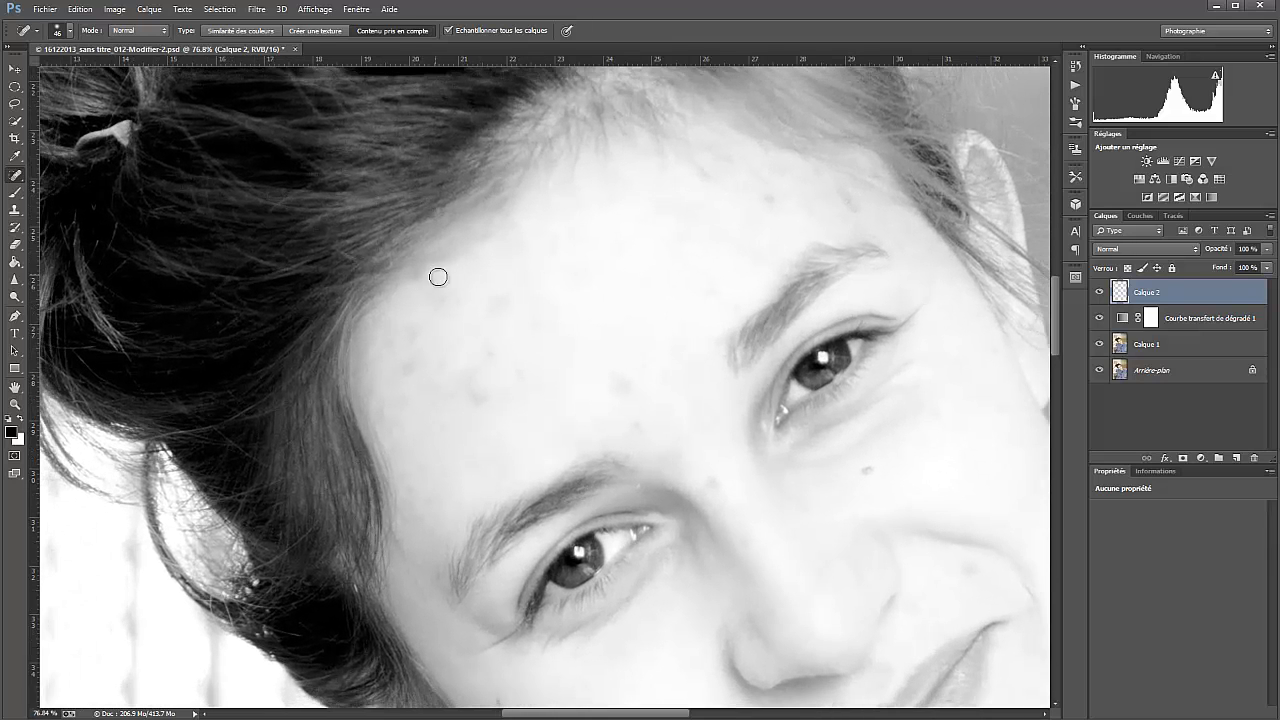
left_click_drag(424, 275, 421, 273)
mouse_move(415, 332)
left_mouse_down()
mouse_move(442, 284)
mouse_move(428, 297)
mouse_move(506, 299)
mouse_move(413, 338)
mouse_move(455, 299)
mouse_move(494, 314)
mouse_move(409, 367)
left_mouse_up()
left_click(507, 303)
right_click(421, 354)
left_click(421, 354)
left_click_drag(496, 347, 490, 356)
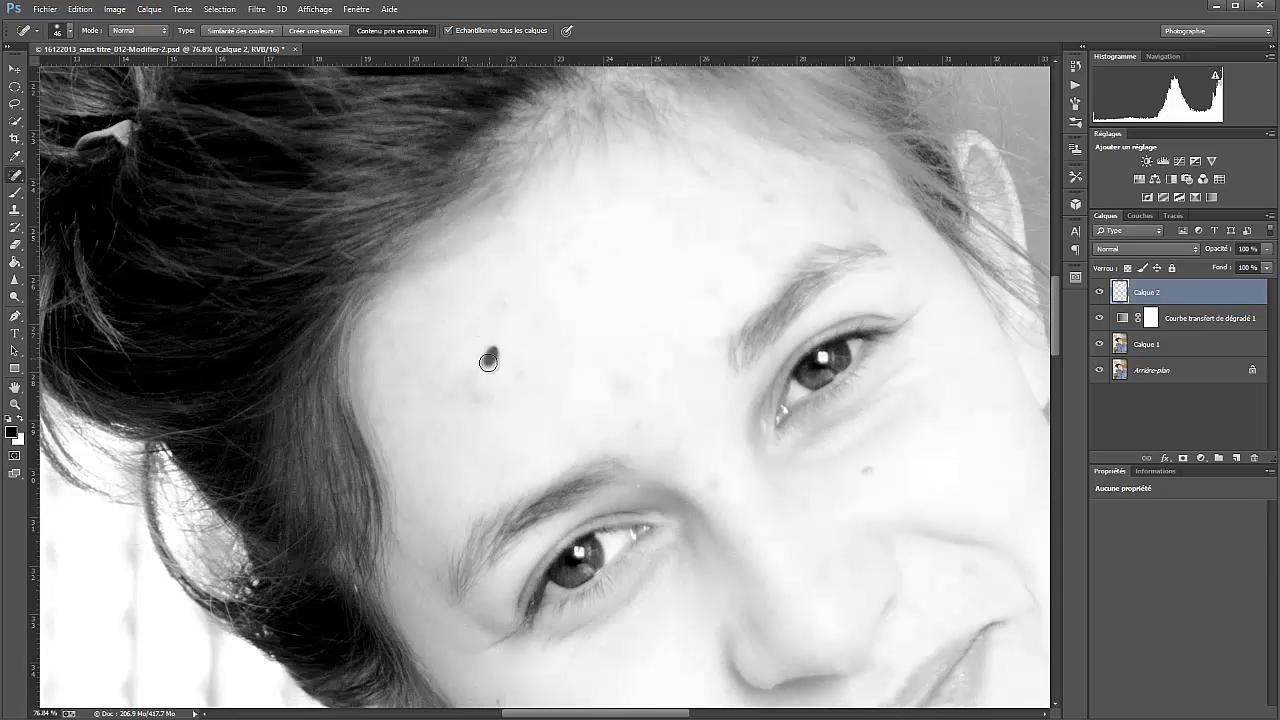
Heal the remaining dark spots above the left eyebrow and at the left temple with the Spot Healing Brush.
left_click(505, 304)
left_click(466, 393)
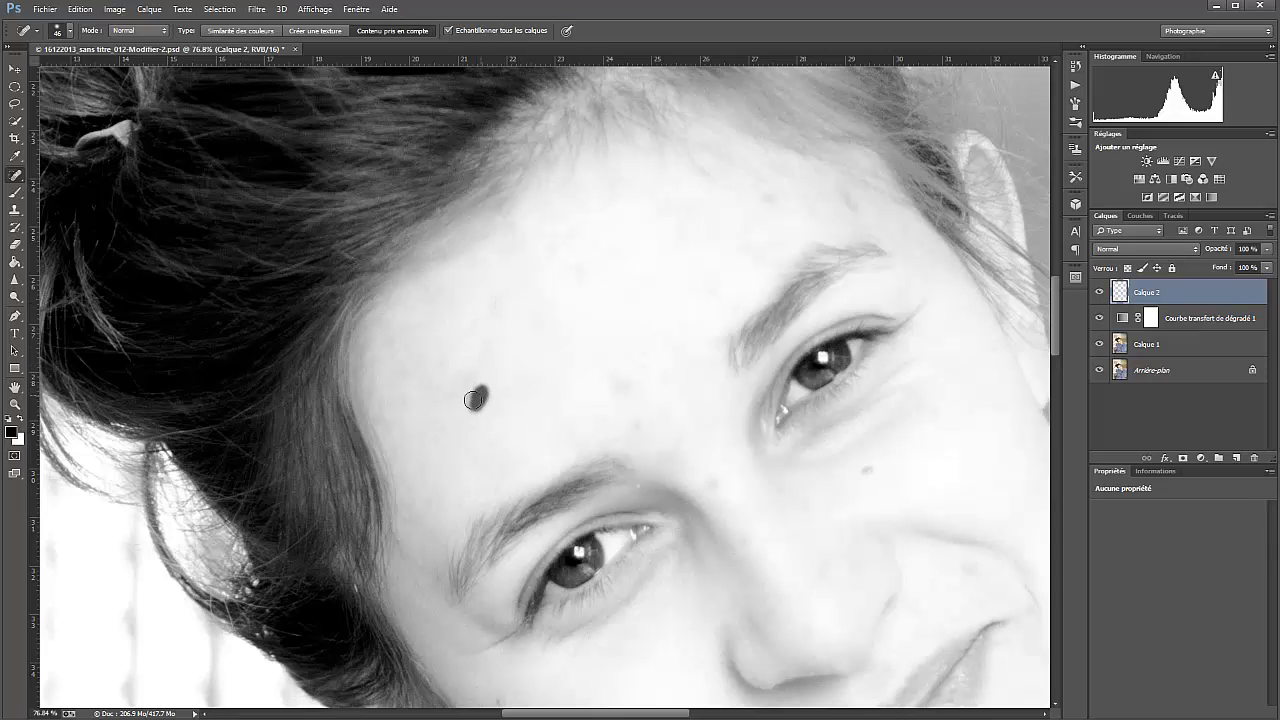
left_click_drag(482, 374, 448, 400)
left_click(424, 375)
left_click_drag(412, 355, 398, 370)
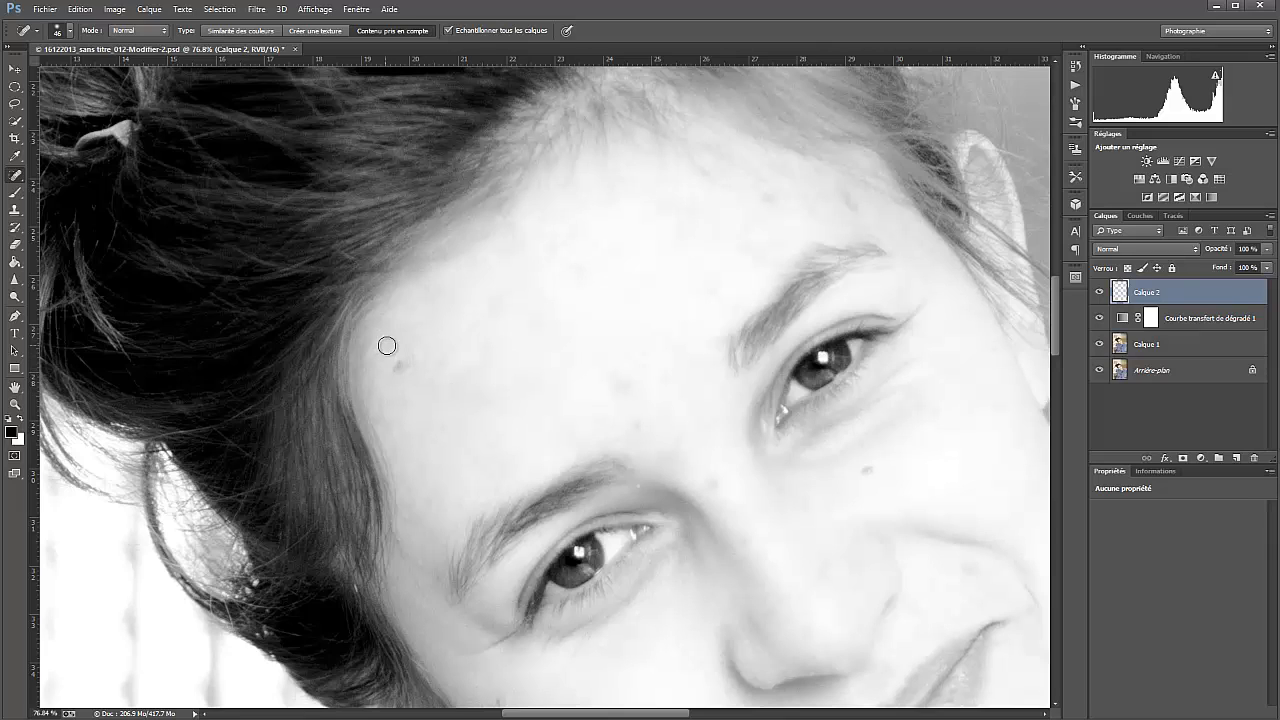
left_click(387, 345)
left_click(399, 365)
left_click(408, 359)
left_click(406, 331)
Cover the spots in the middle of the forehead by cloning nearby clean skin with the Clone Stamp tool.
right_click(17, 177)
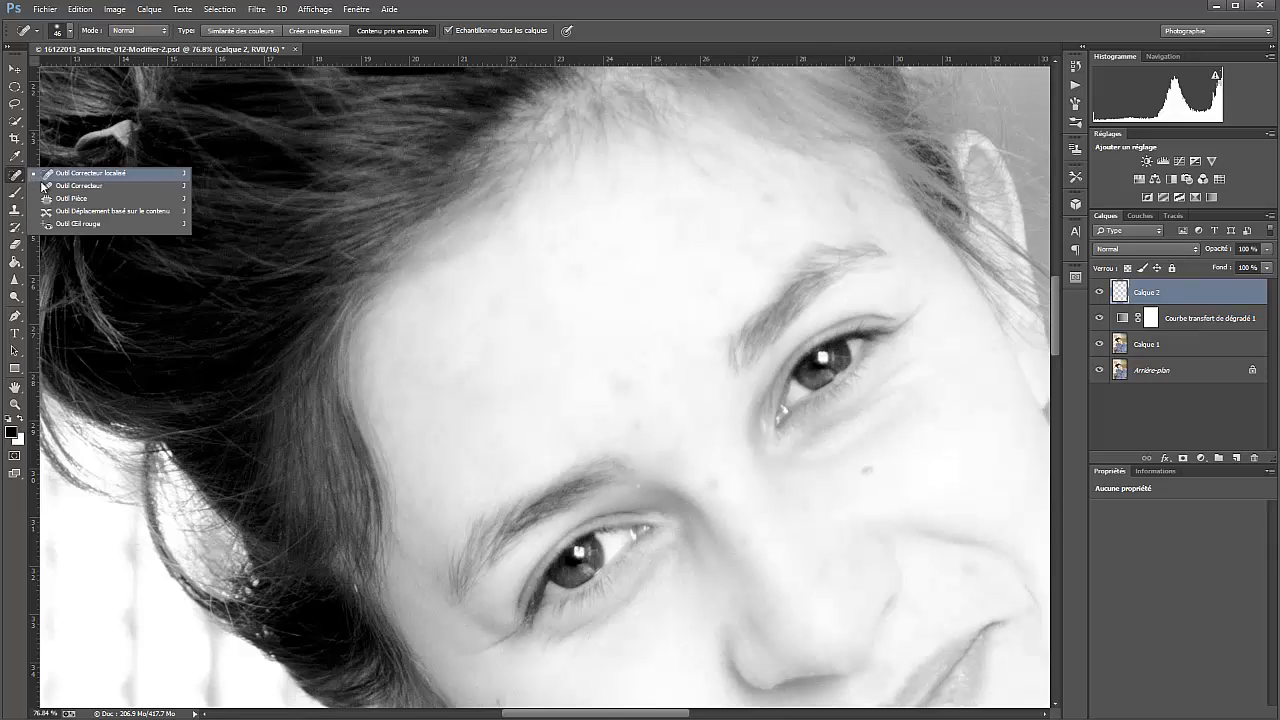
left_click(44, 187)
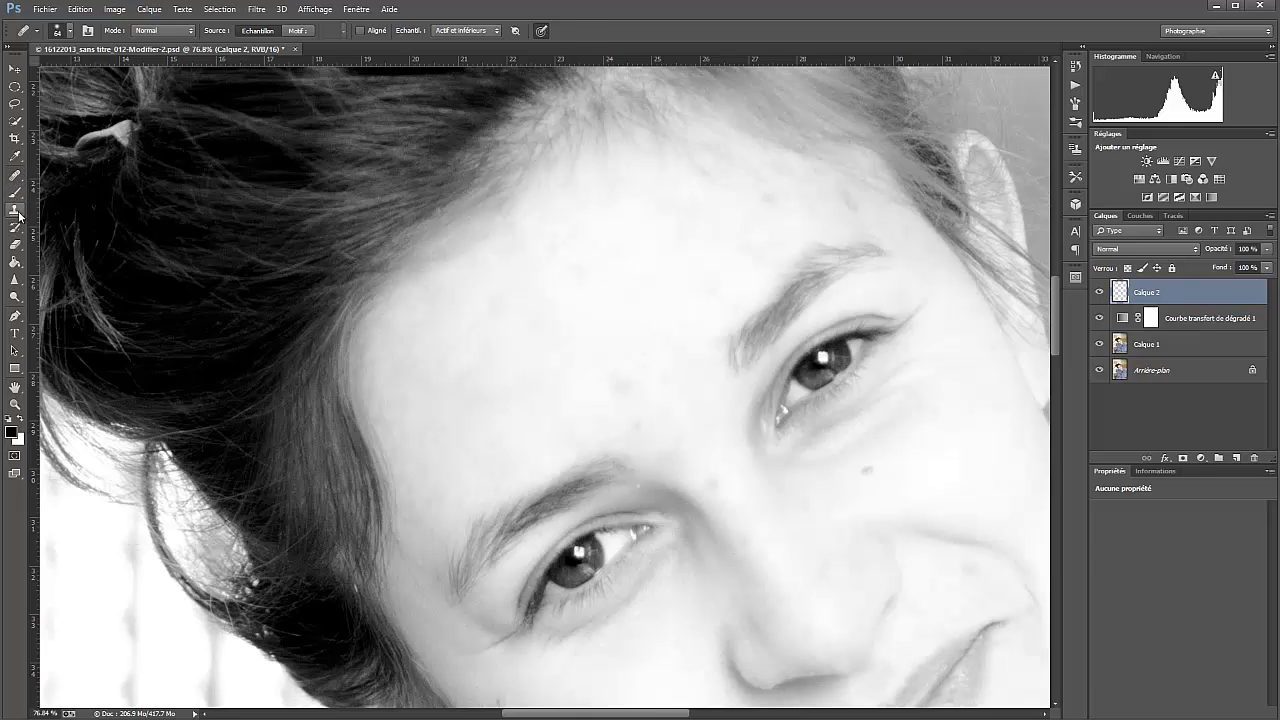
left_click(16, 209)
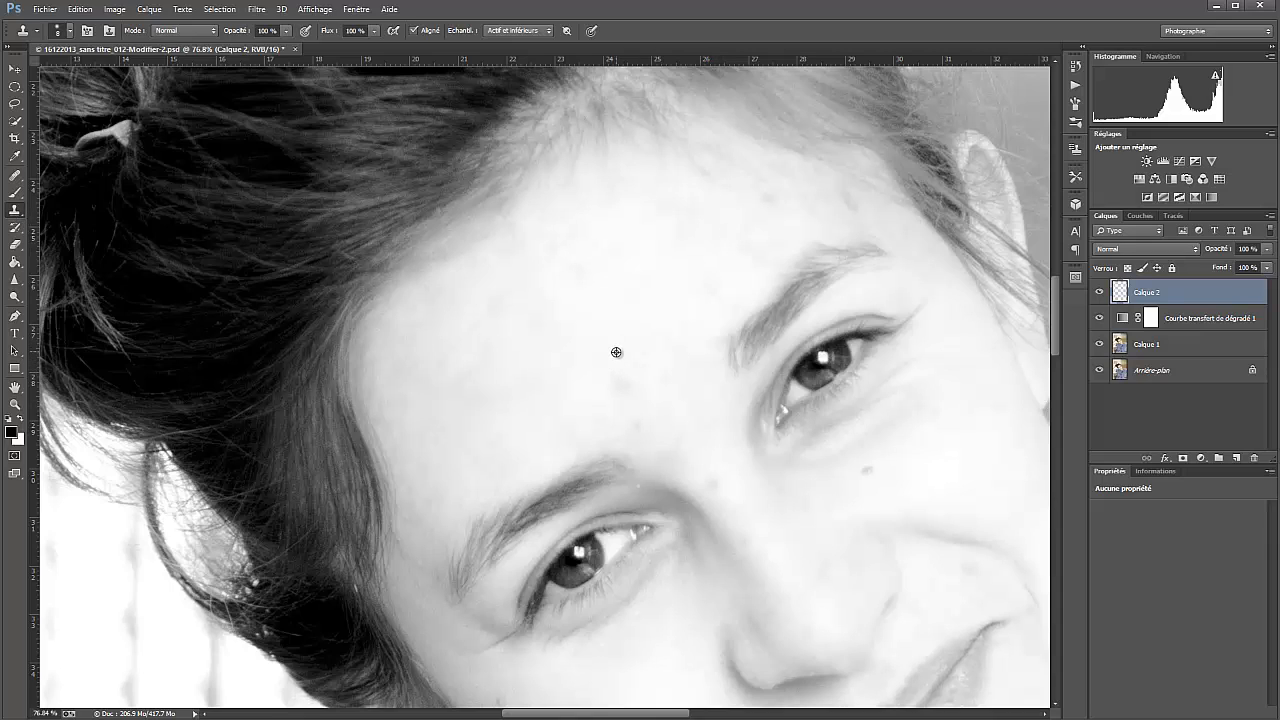
left_click_drag(631, 358, 672, 357)
left_click_drag(643, 345, 629, 348)
left_click(626, 342, "alt")
left_click(618, 389)
left_click(632, 338, "alt")
left_click(615, 400)
left_click(599, 451, "alt")
left_click(617, 417)
left_click(620, 339, "alt")
left_click(638, 400)
Remove the small blemishes between the eyebrows and at the top of the nose with the Spot Healing Brush.
left_click(15, 177)
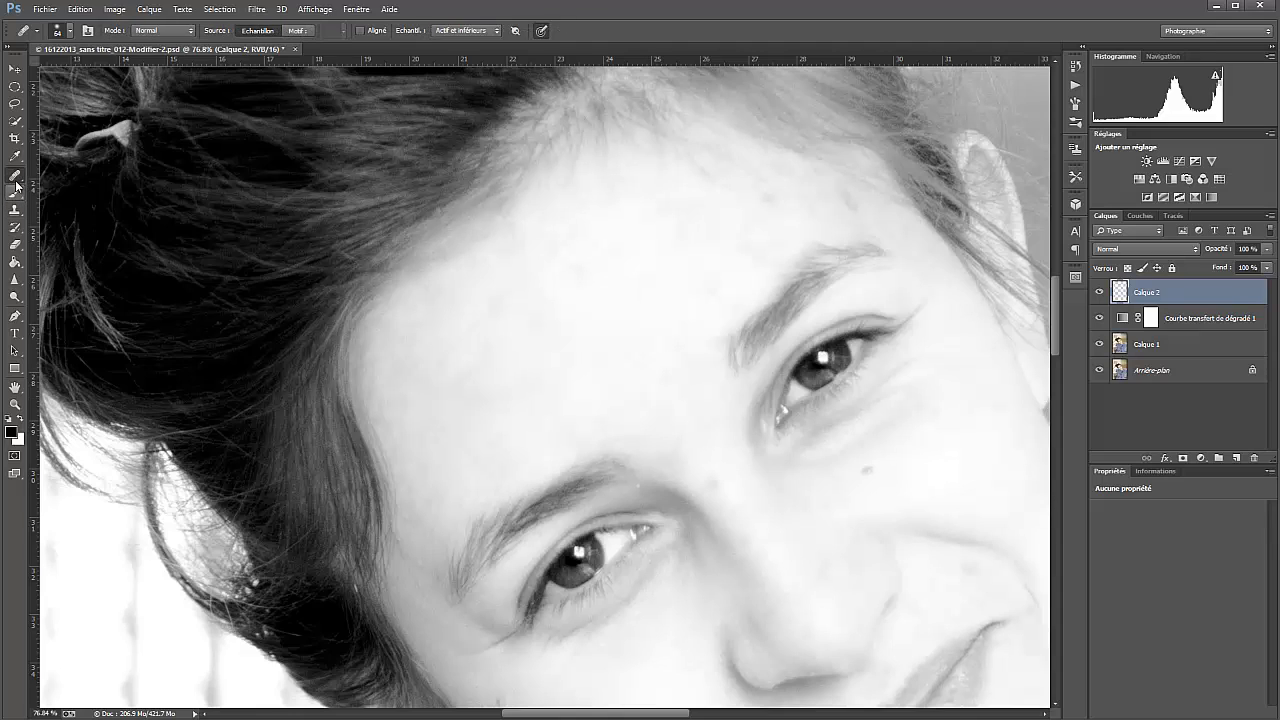
right_click(15, 177)
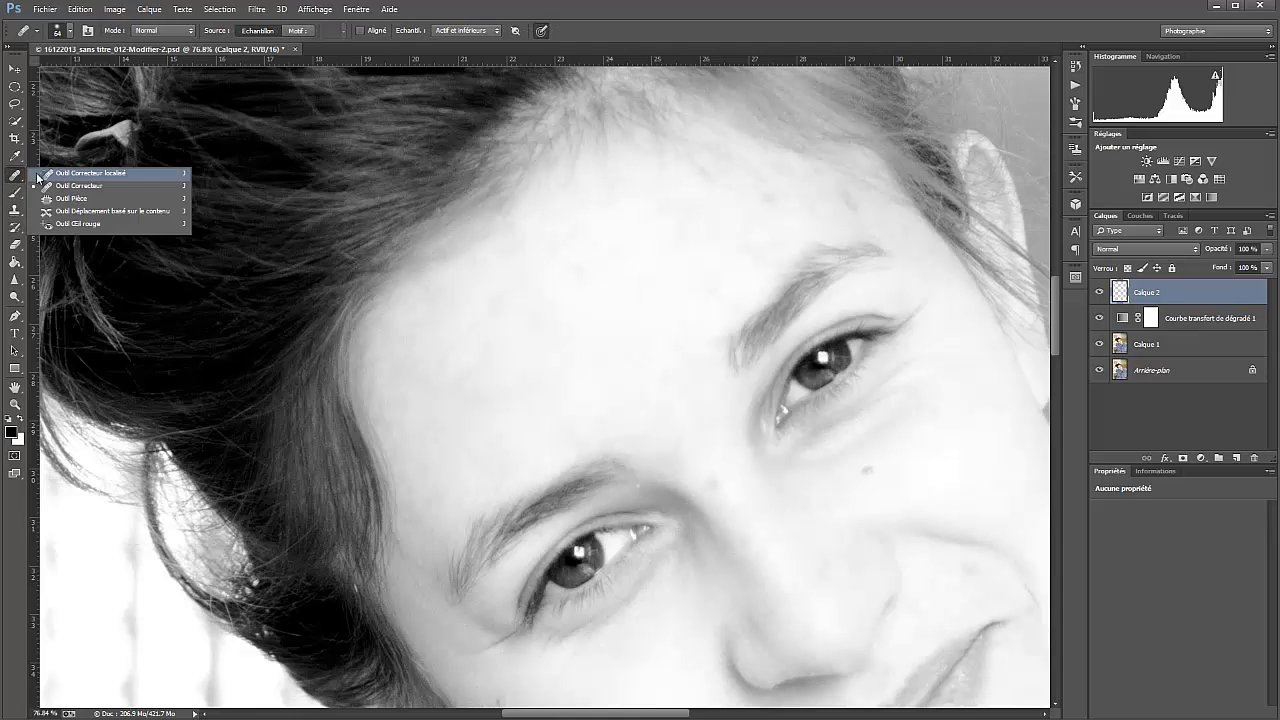
left_click(60, 177)
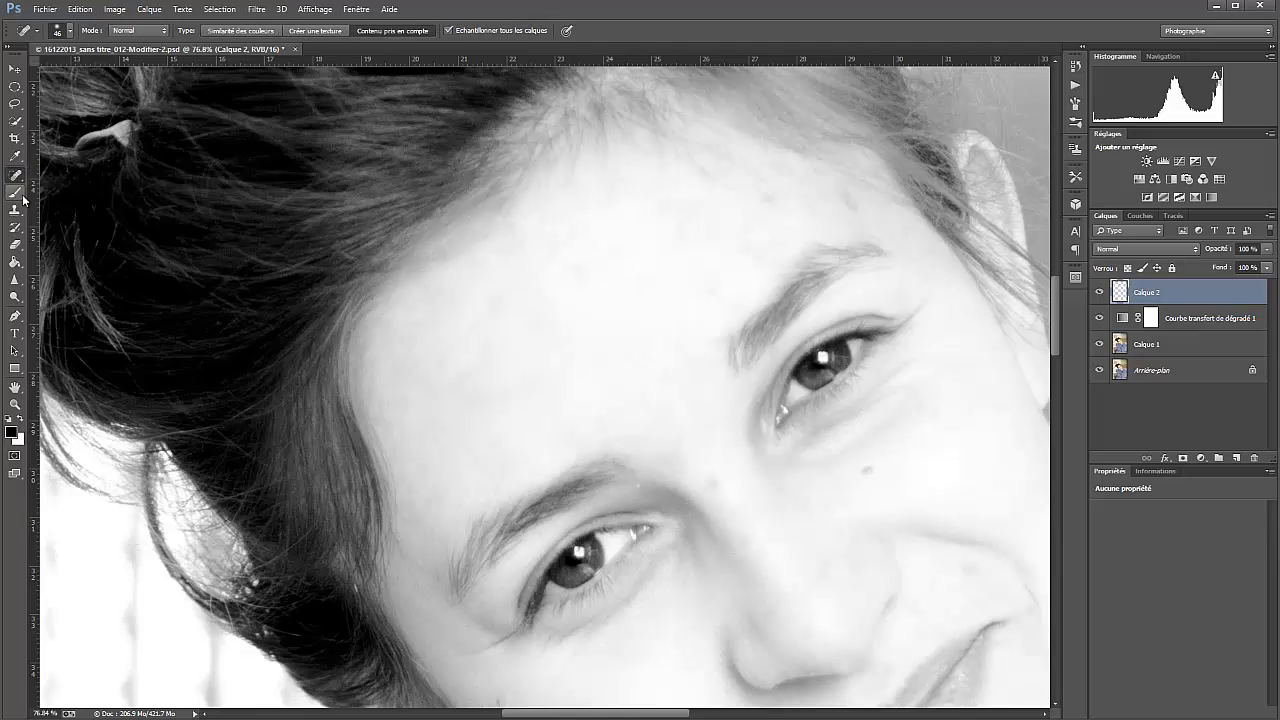
left_click(714, 482)
mouse_move(648, 459)
left_mouse_down()
mouse_move(650, 440)
mouse_move(640, 454)
left_mouse_up()
Heal the spots on the upper forehead and above the right eyebrow with a 41-pixel Spot Healing Brush.
left_click_drag(943, 438, 709, 434)
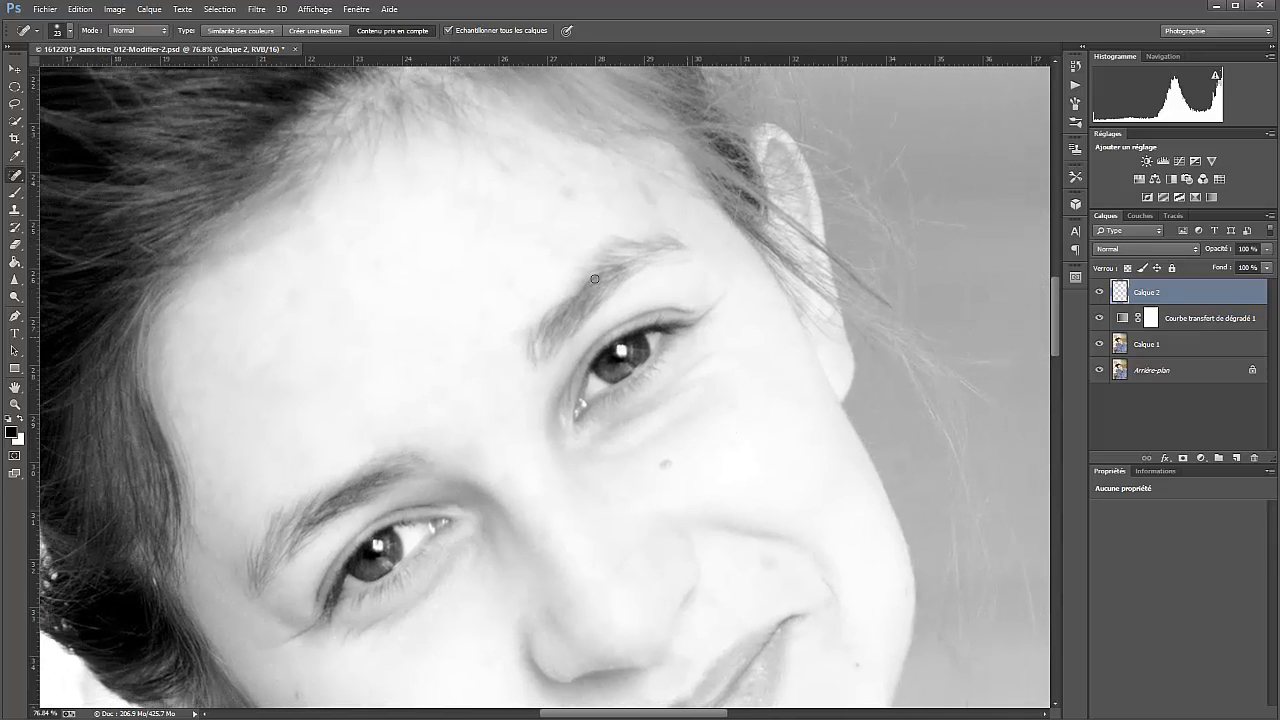
mouse_move(512, 208)
left_mouse_down()
mouse_move(490, 315)
mouse_move(468, 293)
left_mouse_up()
left_click(469, 276)
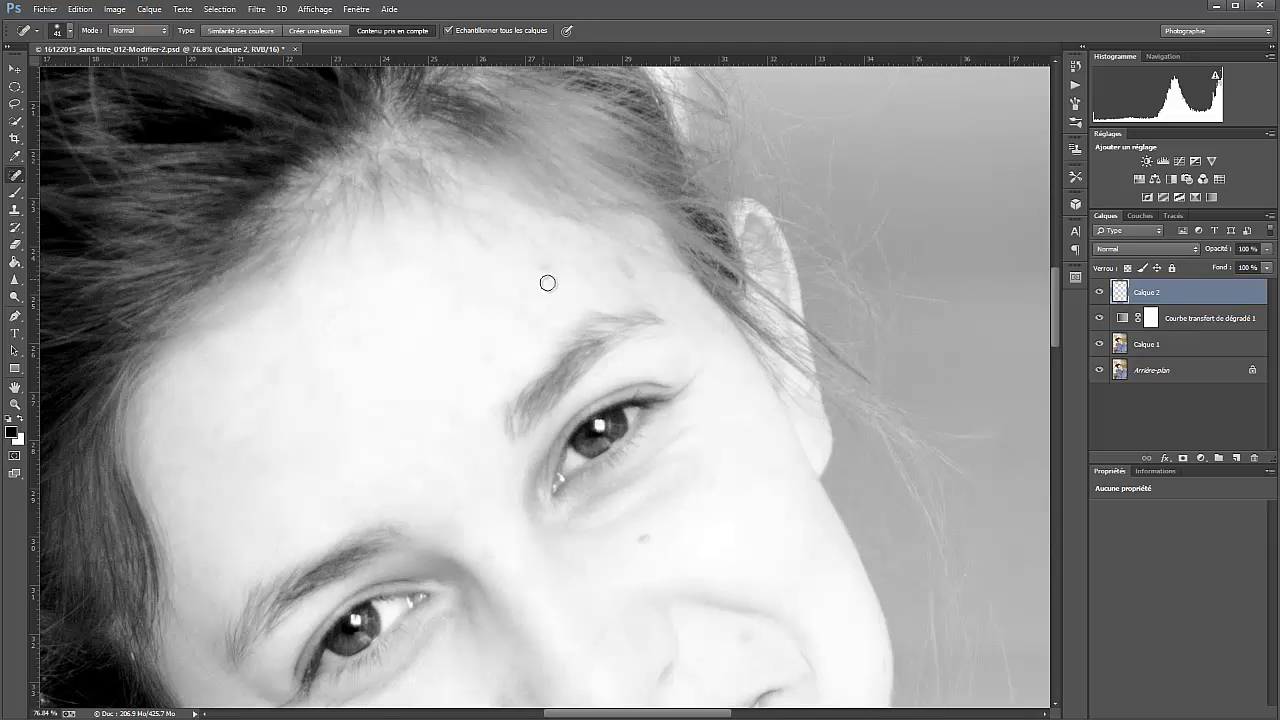
key("alt")
left_click(524, 296)
left_click(535, 325)
left_click(521, 314)
left_click(490, 359)
left_click(509, 373)
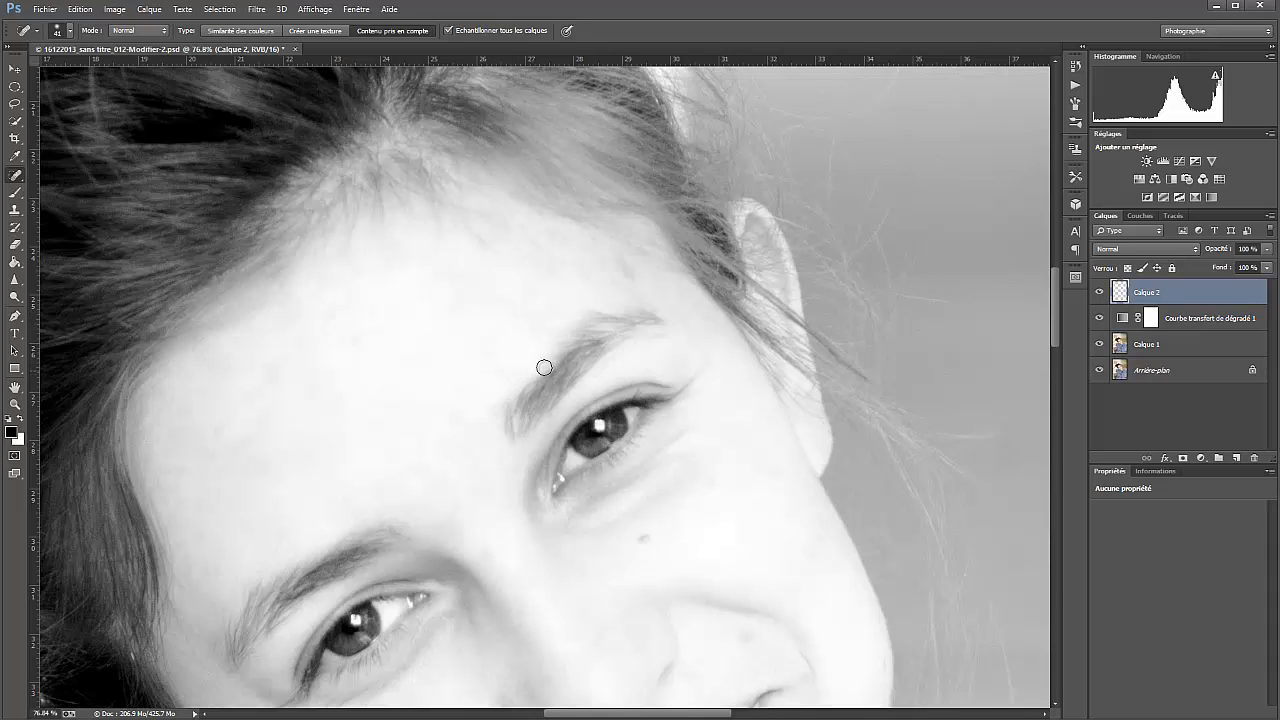
left_click(622, 265)
Heal the blemishes between the brows, beside the nose, above the upper lip and on the right cheek.
left_click_drag(674, 494, 697, 297)
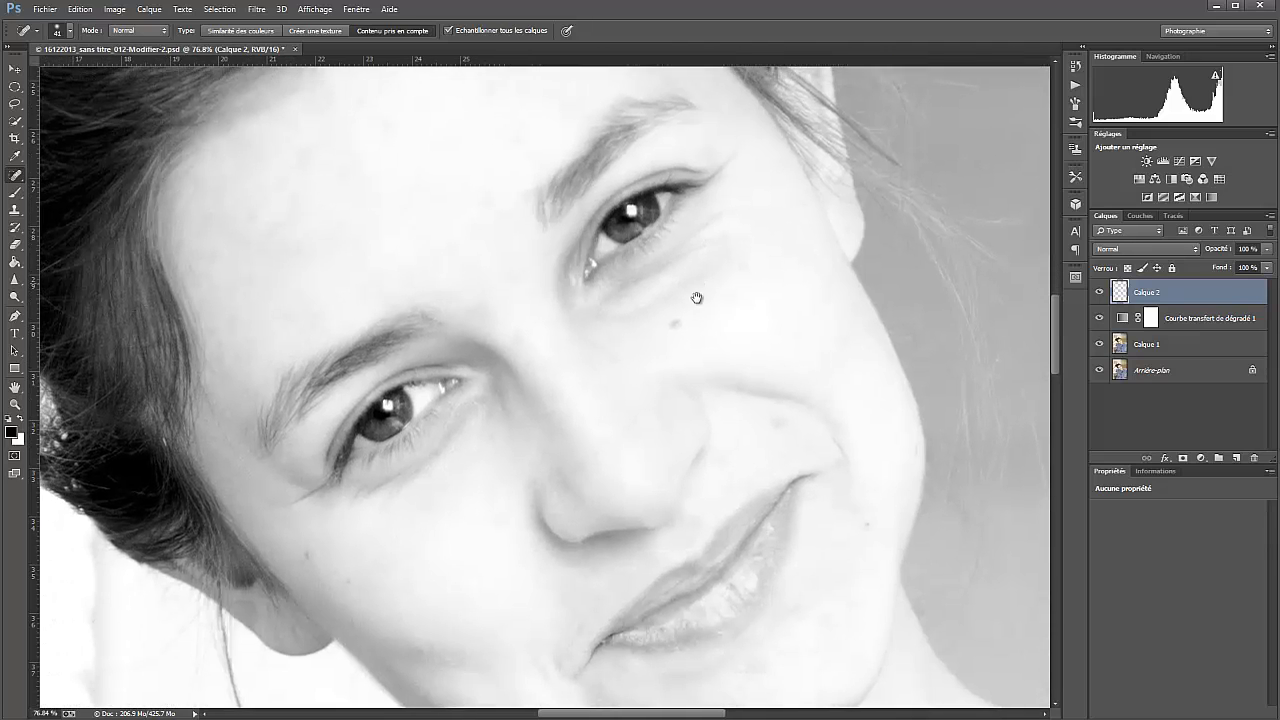
left_click(248, 218)
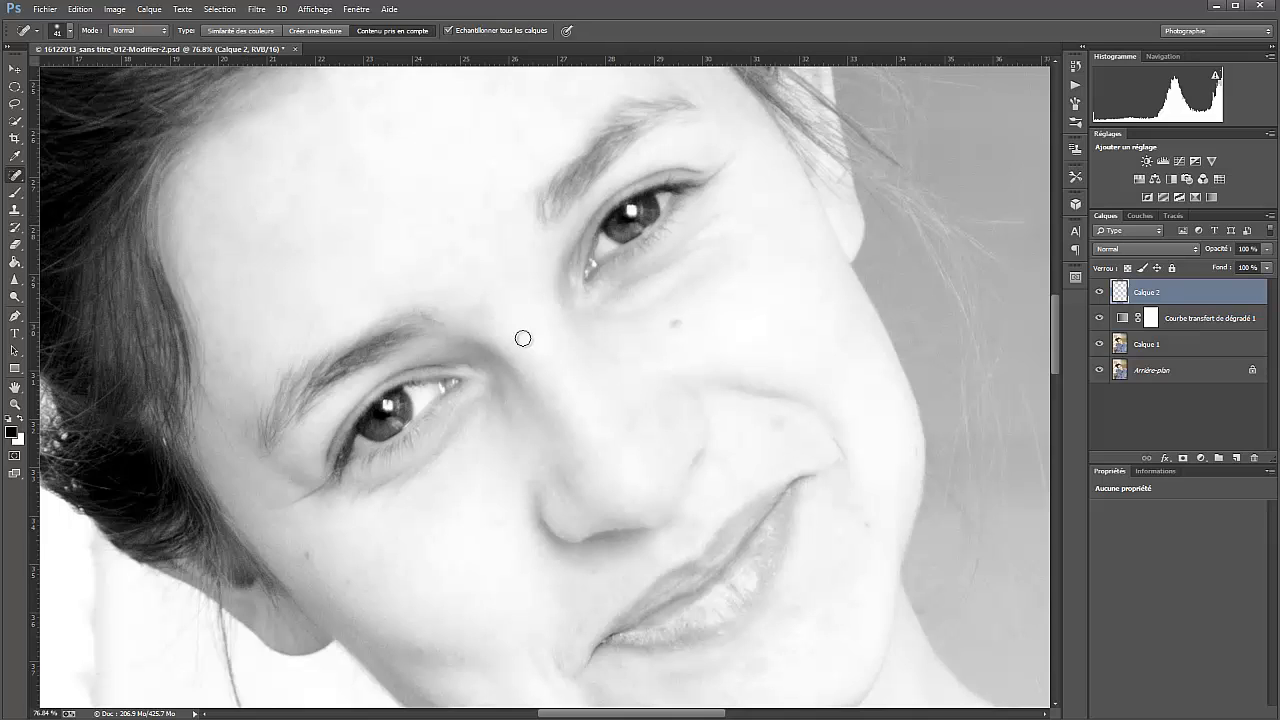
left_click_drag(488, 315, 484, 309)
left_click(474, 314)
left_click(476, 316)
left_click(675, 325)
left_click(743, 268)
left_click(779, 420)
left_click(724, 460)
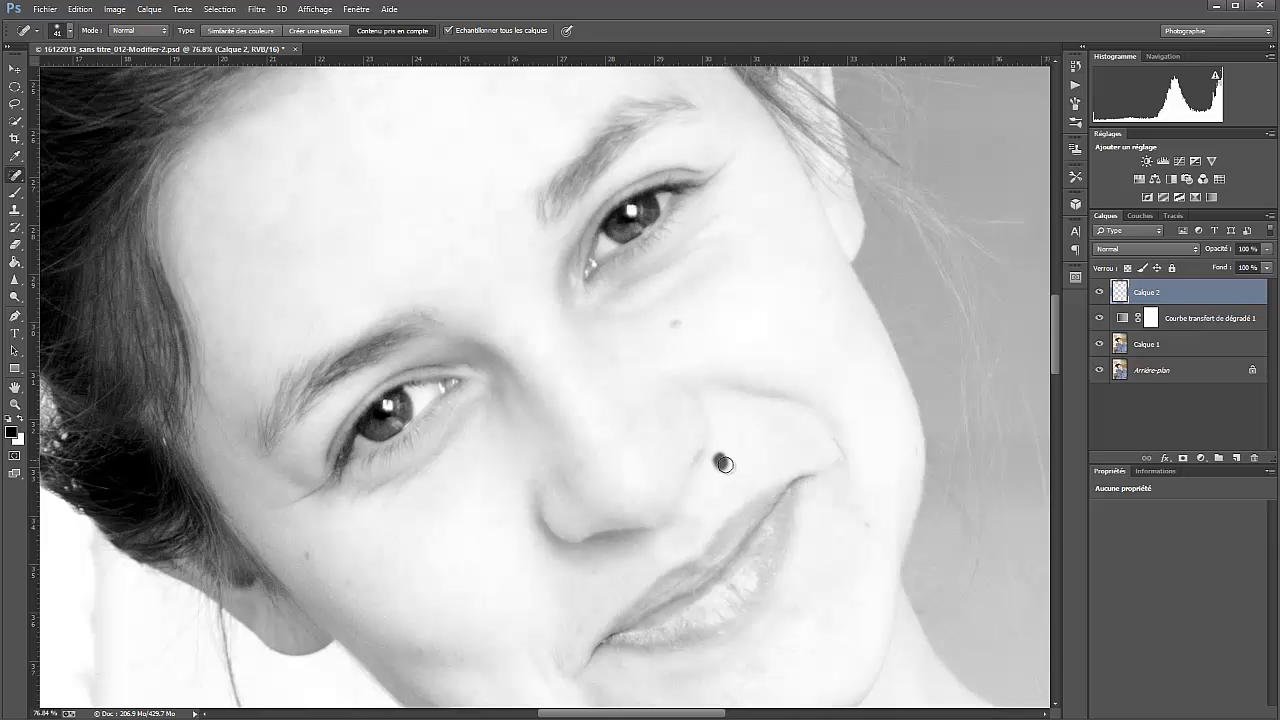
left_click(870, 519)
Heal the spots around the mouth, on the chin and on the left cheek near the ear.
left_click_drag(844, 585, 870, 476)
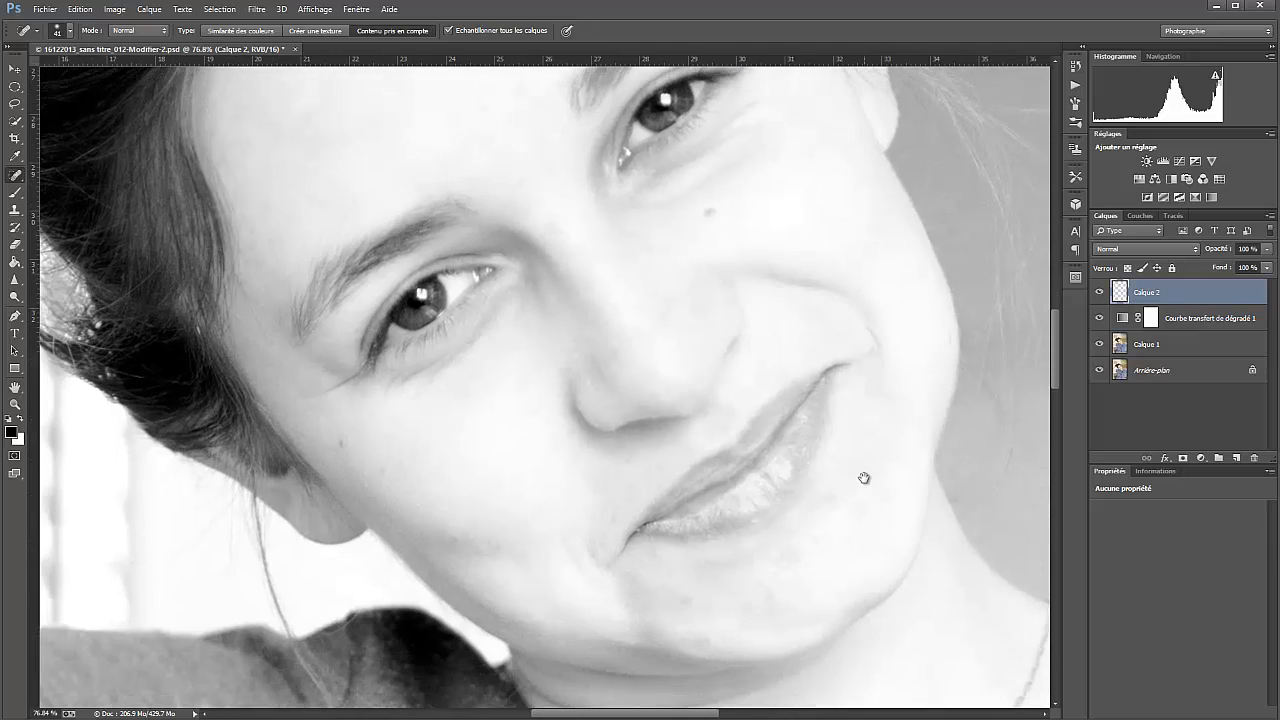
left_click(829, 500)
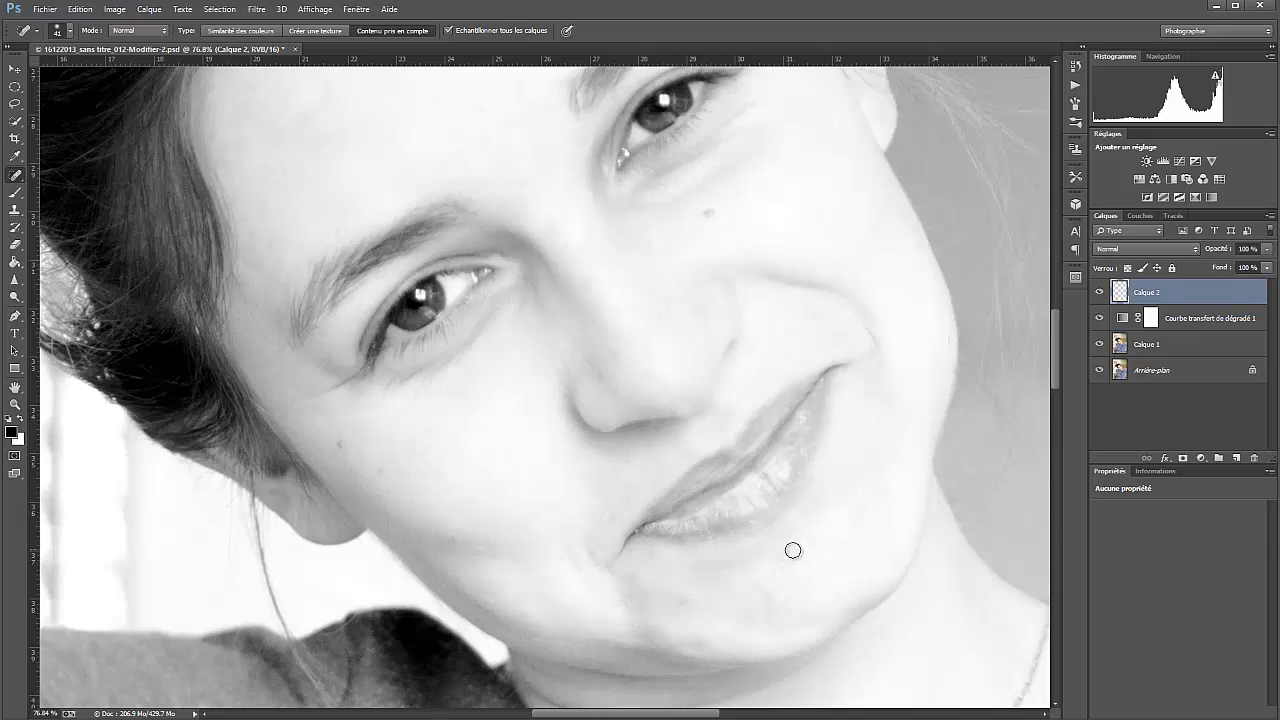
left_click(785, 556)
left_click(818, 541)
left_click(698, 645)
left_click(340, 448)
left_click(381, 471)
Check the whole face and heal the last faint marks on the upper forehead.
left_click_drag(791, 305, 766, 357)
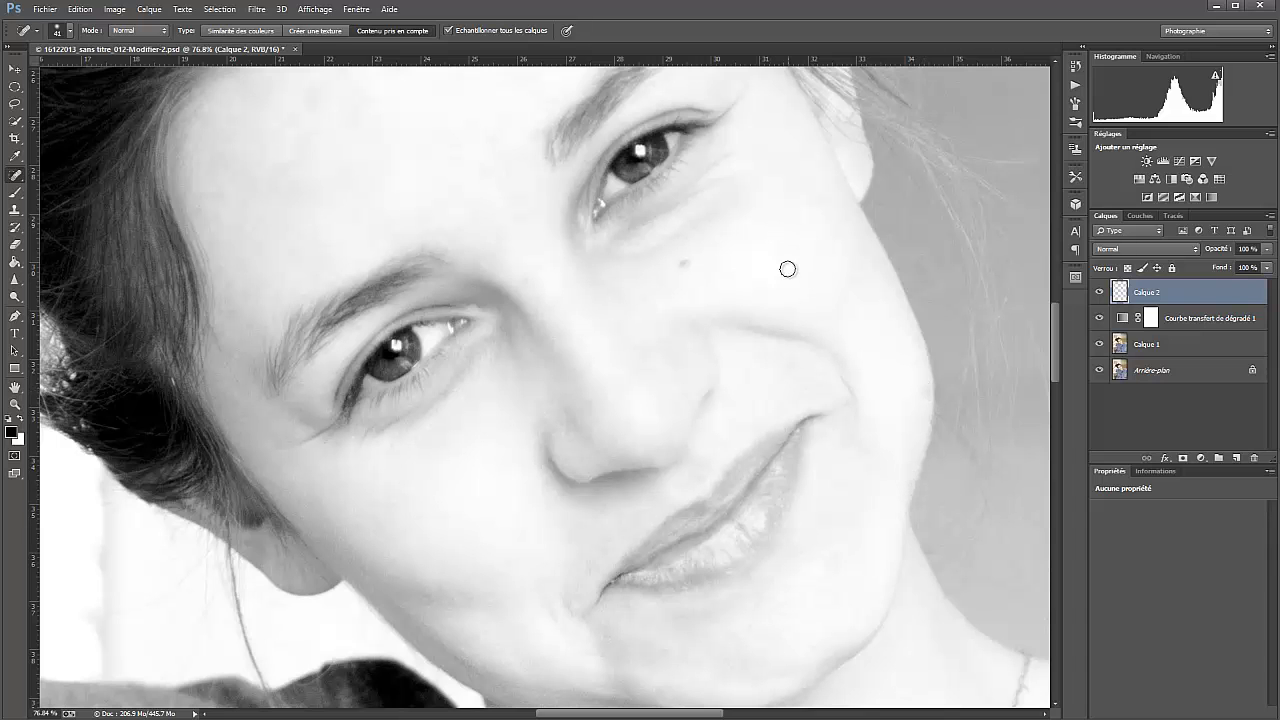
left_click_drag(740, 364, 713, 362)
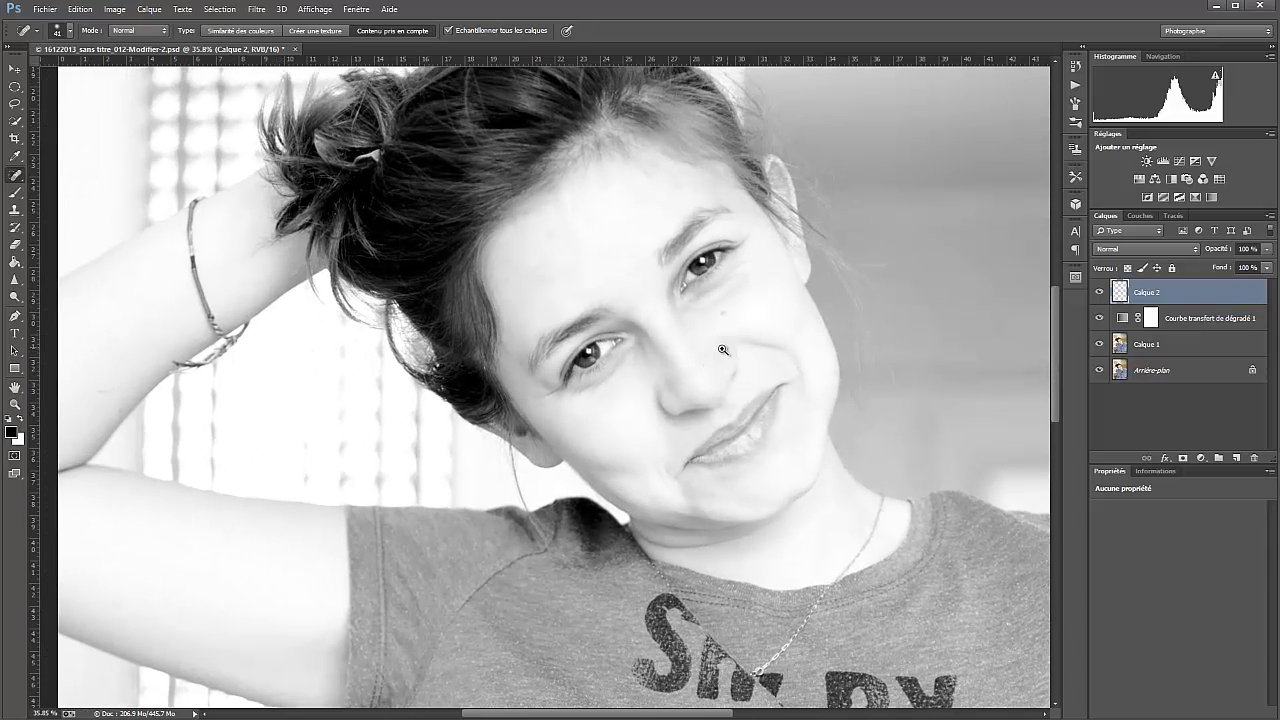
mouse_move(632, 164)
left_mouse_down()
mouse_move(668, 158)
mouse_move(693, 176)
left_mouse_up()
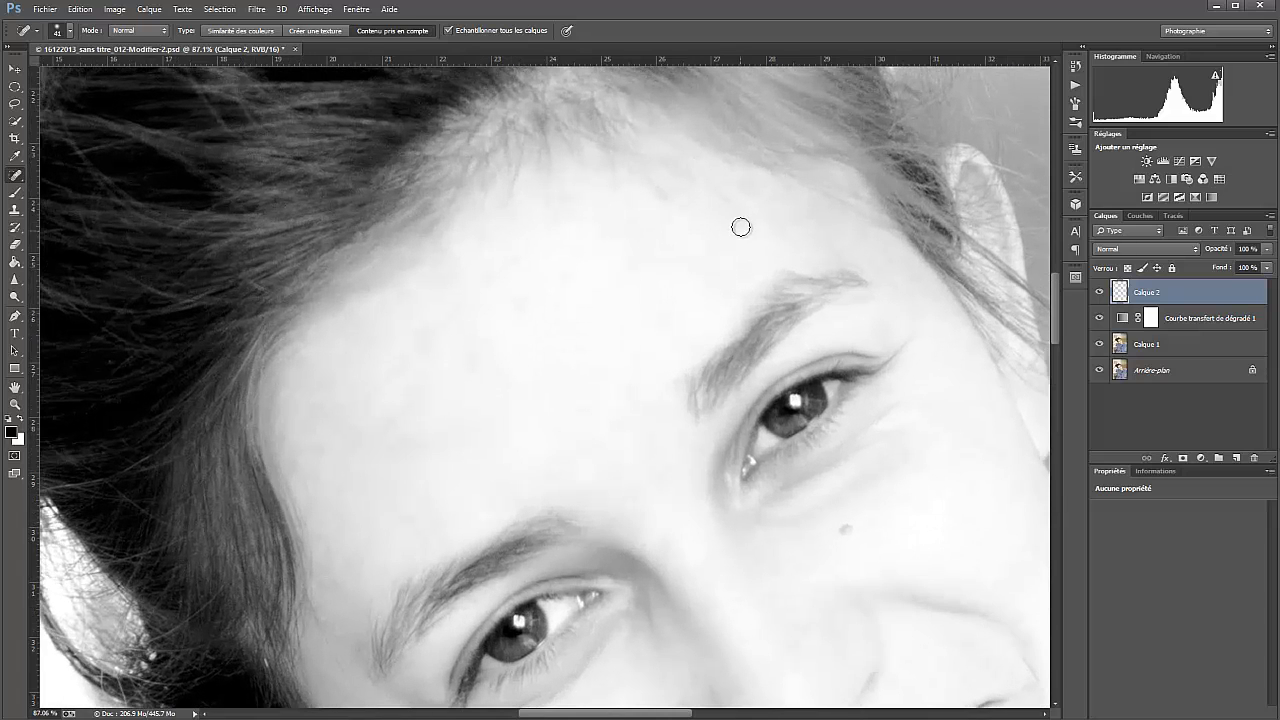
left_click_drag(736, 224, 741, 224)
mouse_move(657, 196)
left_mouse_down()
mouse_move(666, 207)
mouse_move(658, 196)
left_mouse_up()
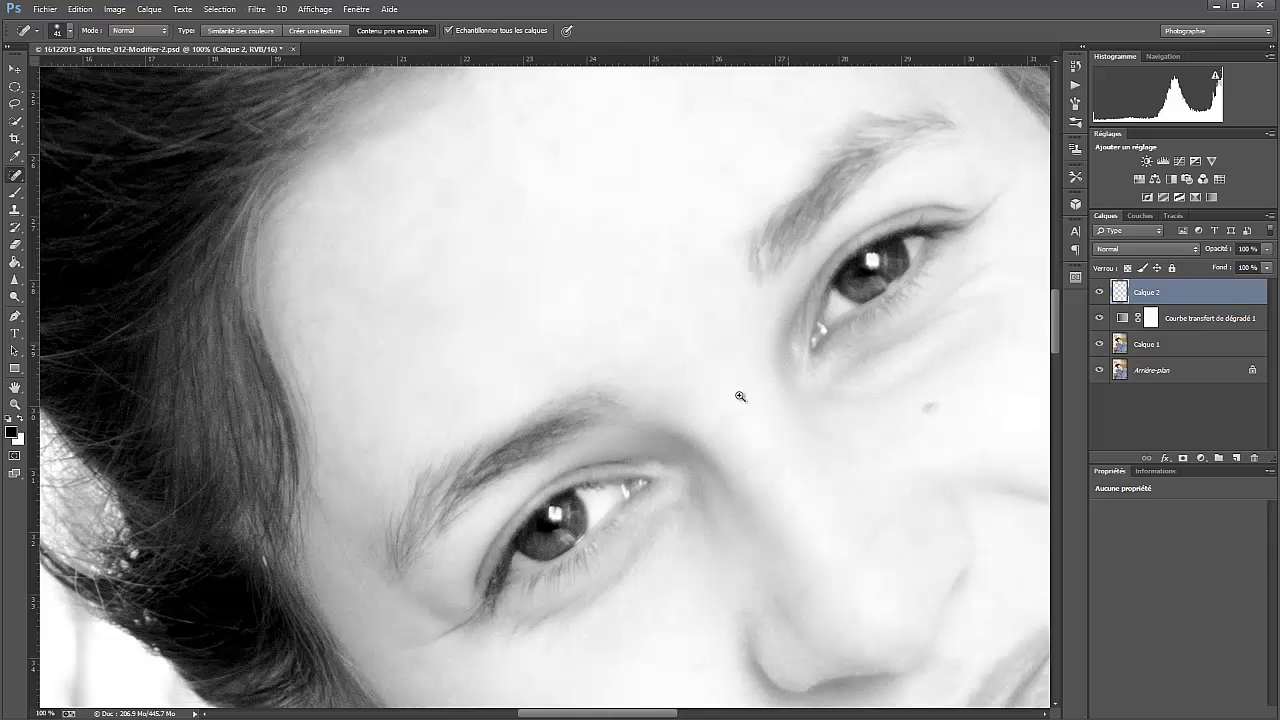
mouse_move(785, 404)
left_mouse_down()
mouse_move(692, 408)
mouse_move(808, 401)
mouse_move(789, 395)
left_mouse_up()
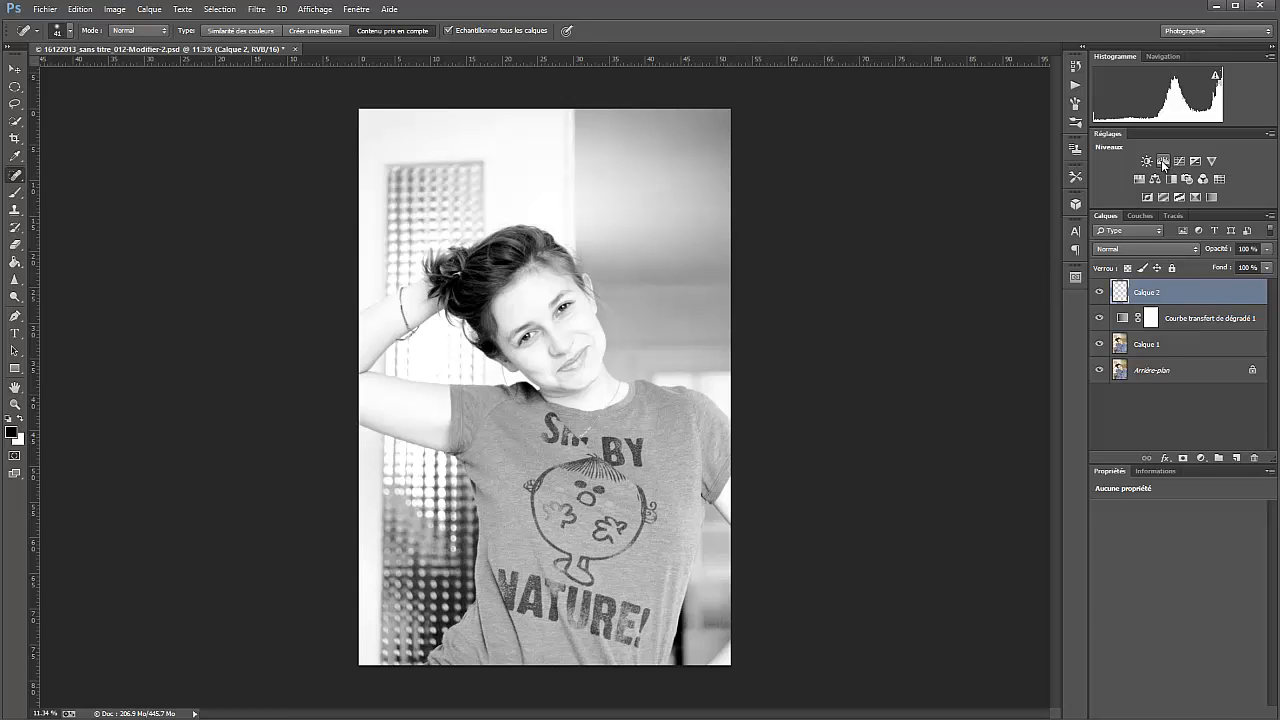
Add a Levels adjustment layer above Calque 2 and set its blending mode to Lumière tamisée.
left_click(1162, 160)
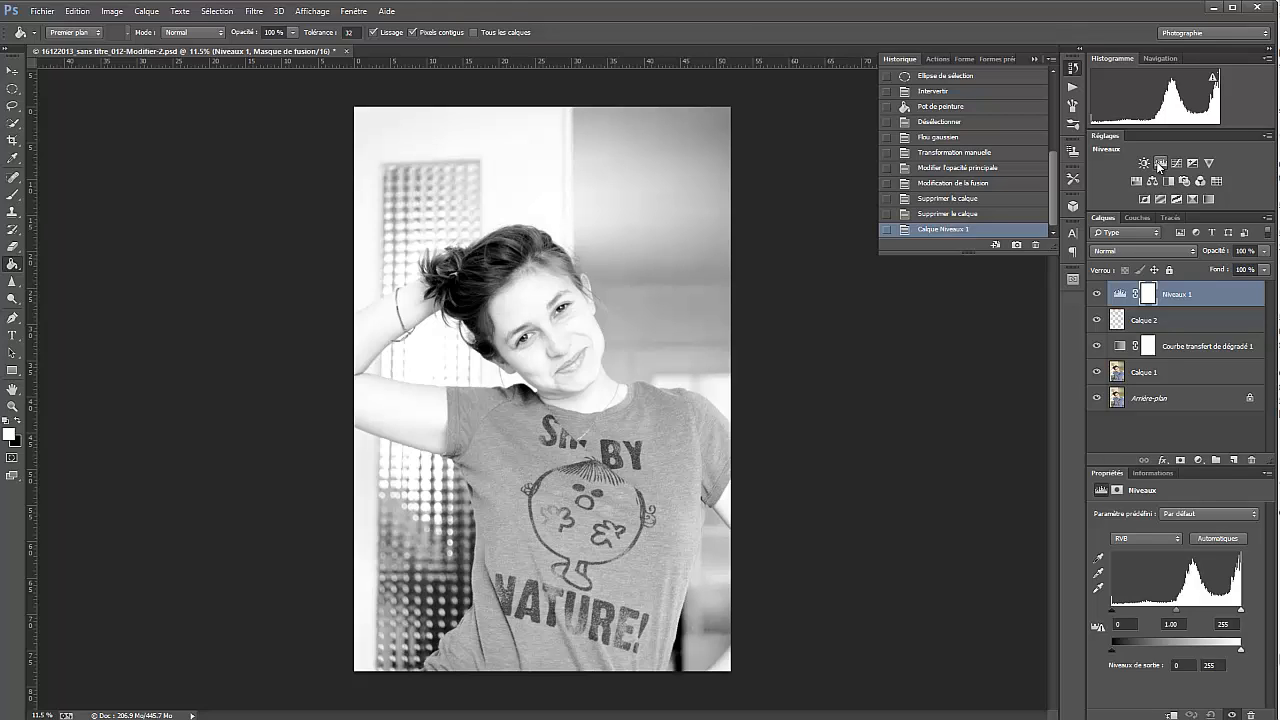
left_click(1181, 255)
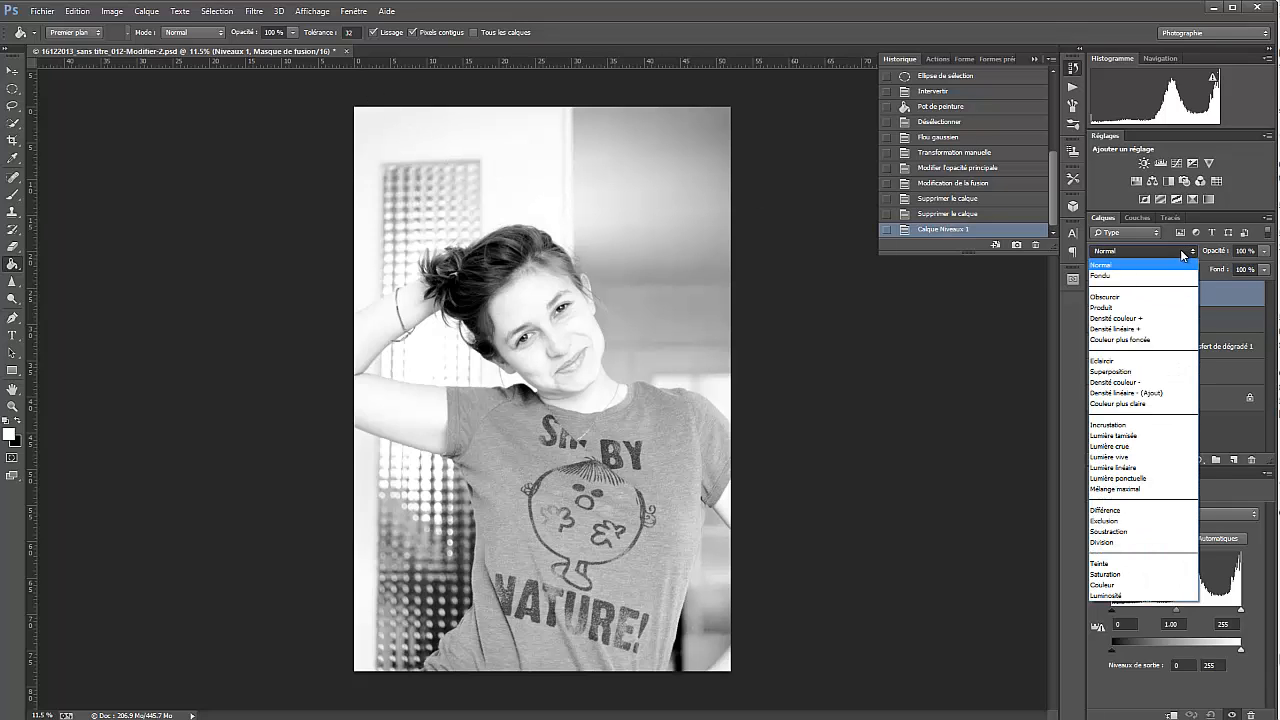
left_click(1135, 437)
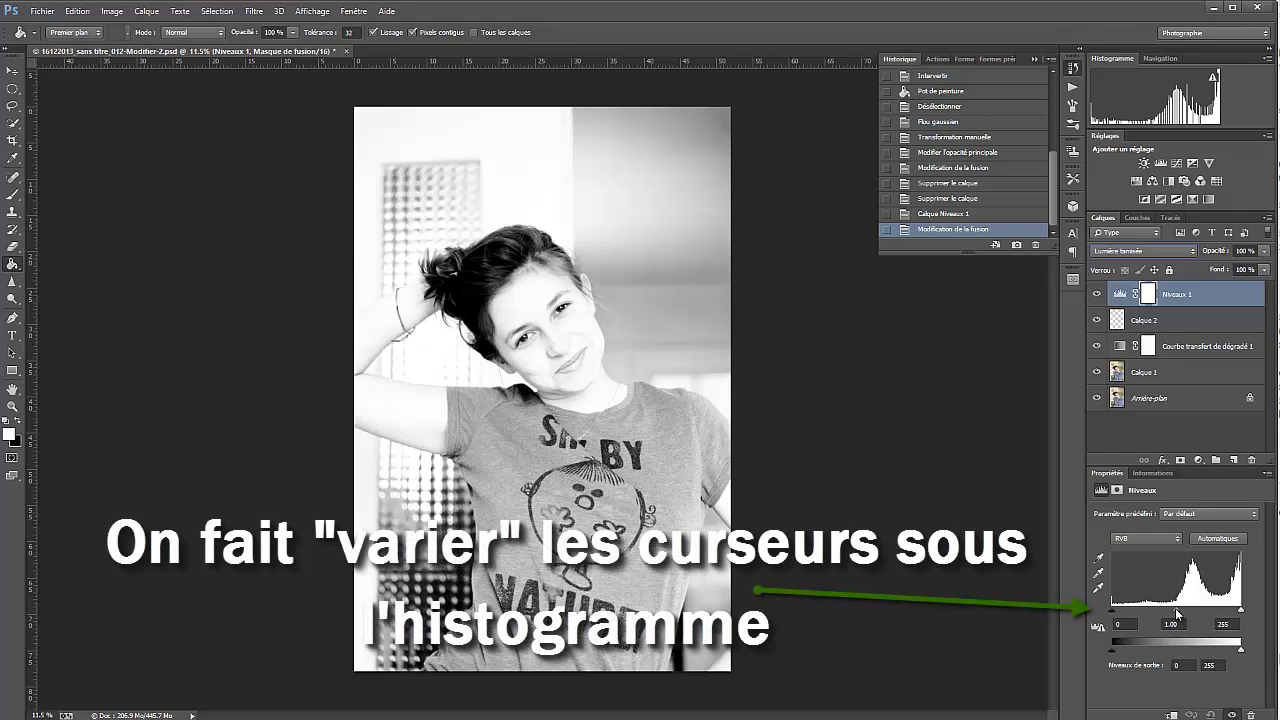
Set the Levels midtone input to 0.75 and the black input level to 9.
left_click_drag(1176, 611, 1121, 616)
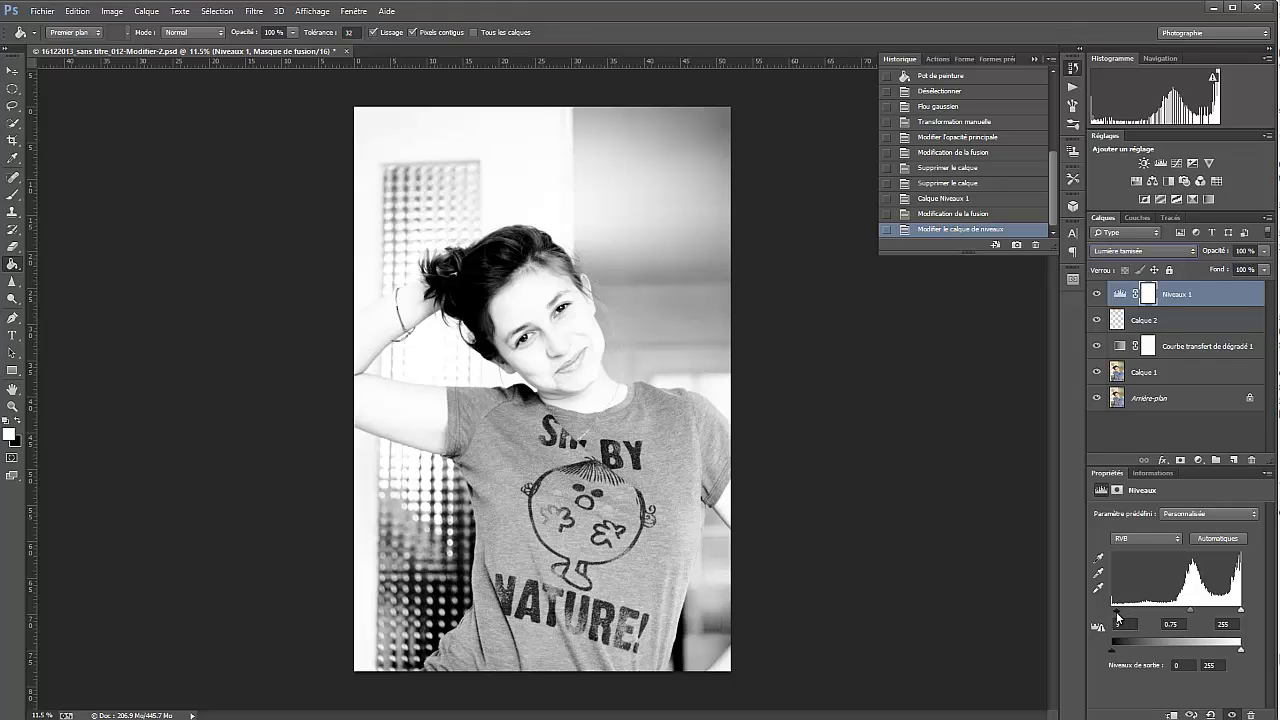
left_click_drag(1118, 618, 1116, 617)
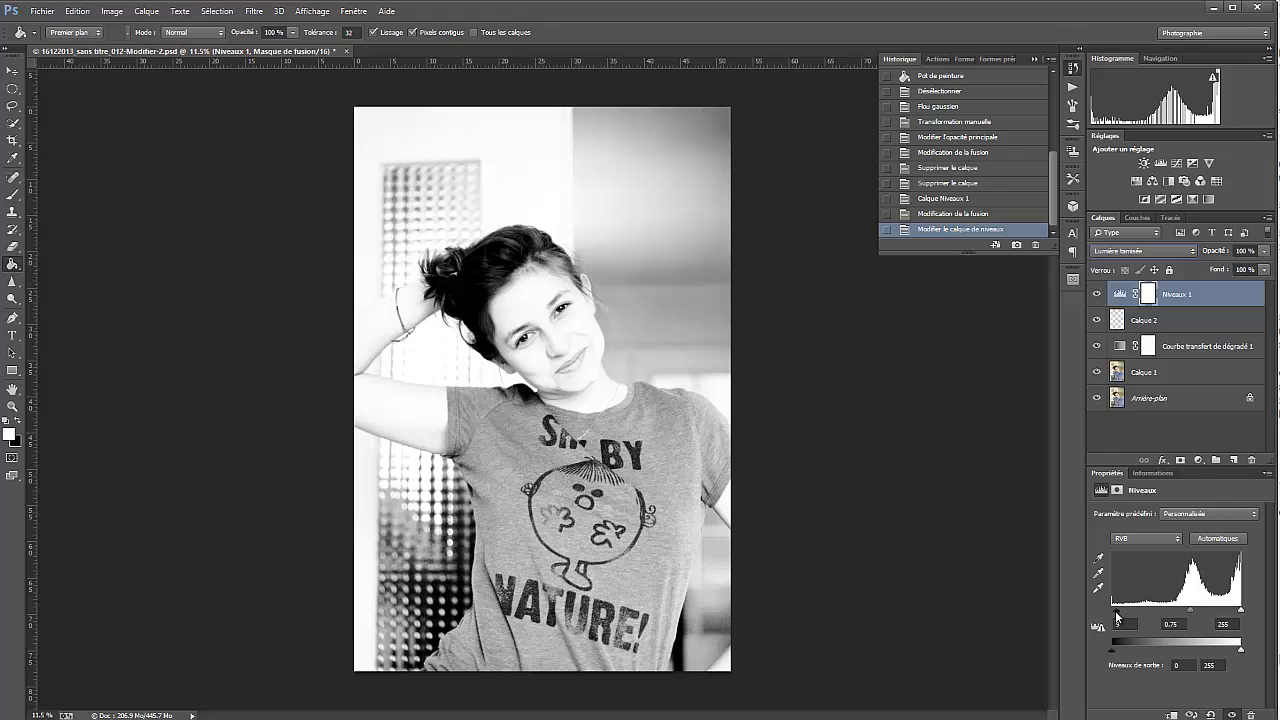
left_click_drag(1117, 613, 1121, 612)
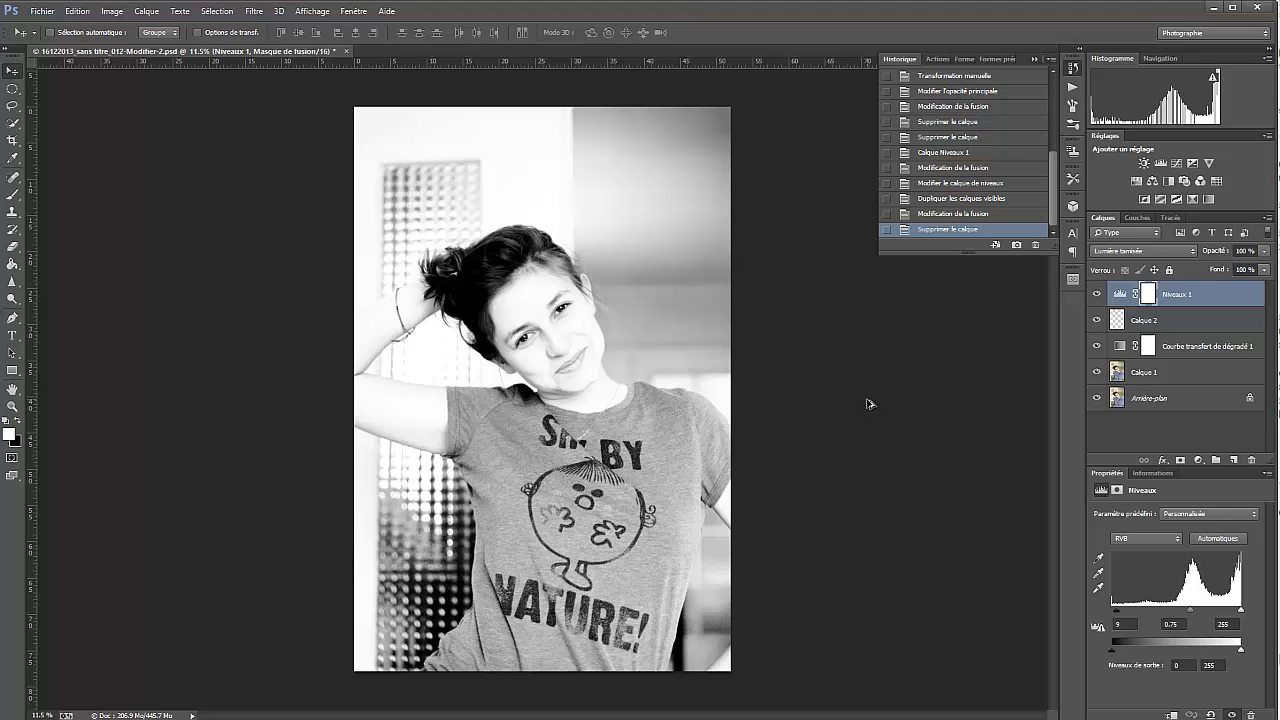
Stamp all visible layers into a new layer at the top of the stack and select the Niveaux 1 layer.
key("ctrl+alt+shift+e")
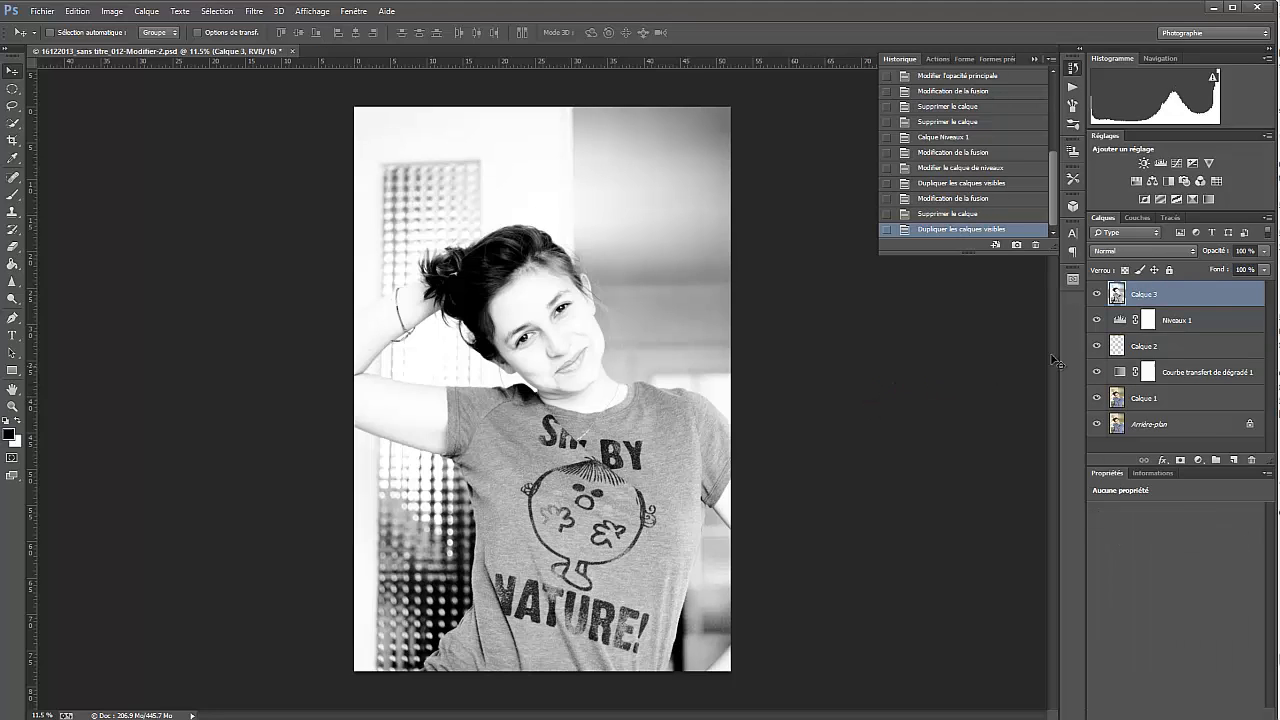
left_click(1210, 322)
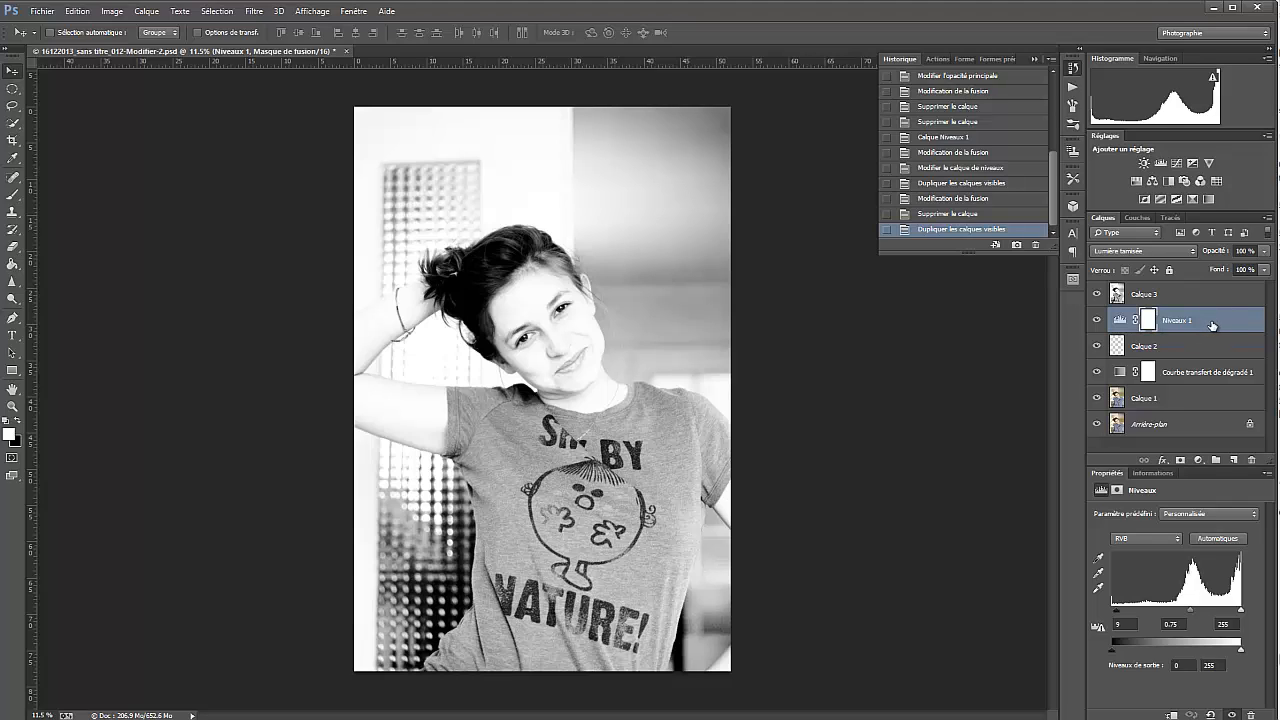
Set the Calque 3 blending mode to Superposition and hide the layer with a black mask.
left_click(1214, 296)
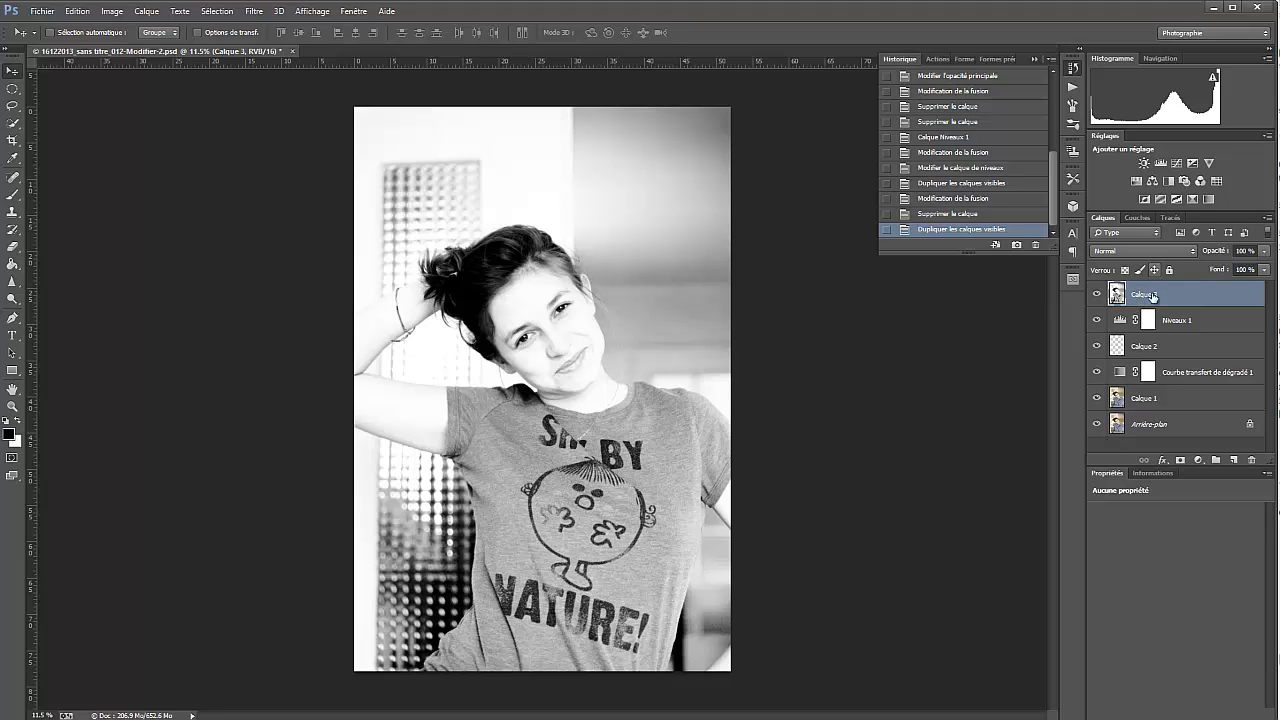
left_click(1188, 250)
left_click(1152, 372)
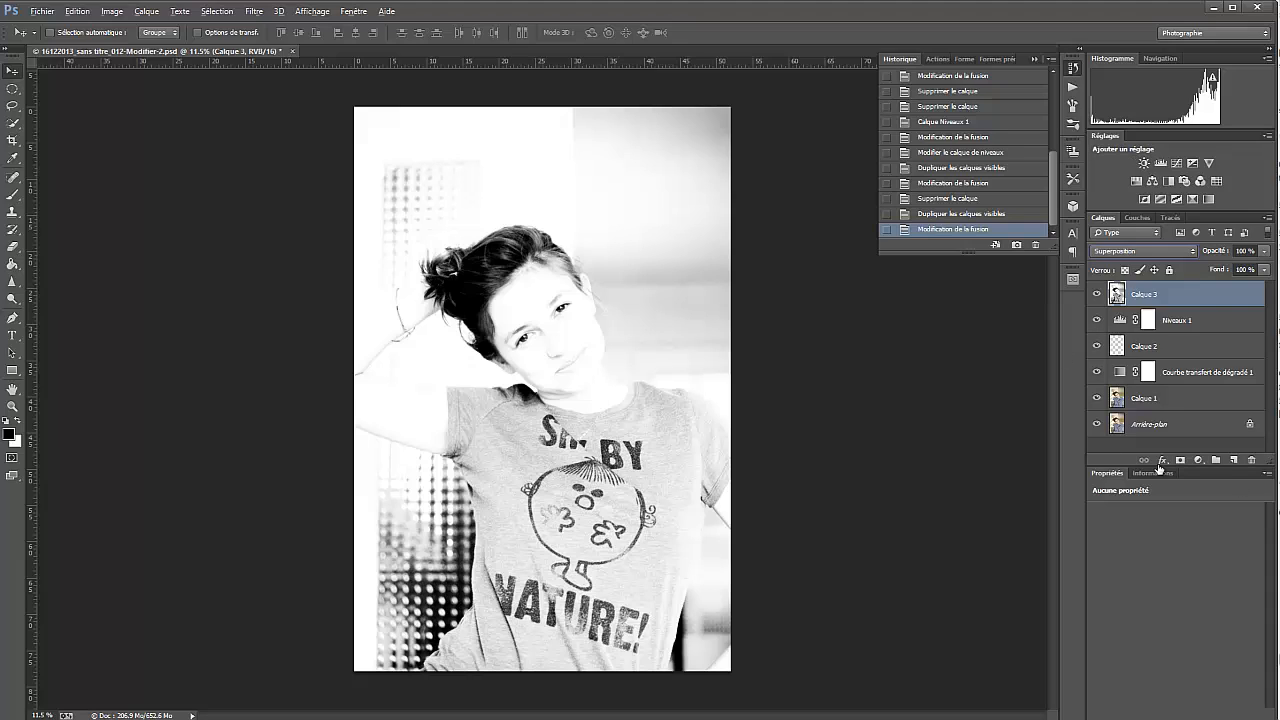
key("alt")
key("alt")
left_click(1181, 461, "alt")
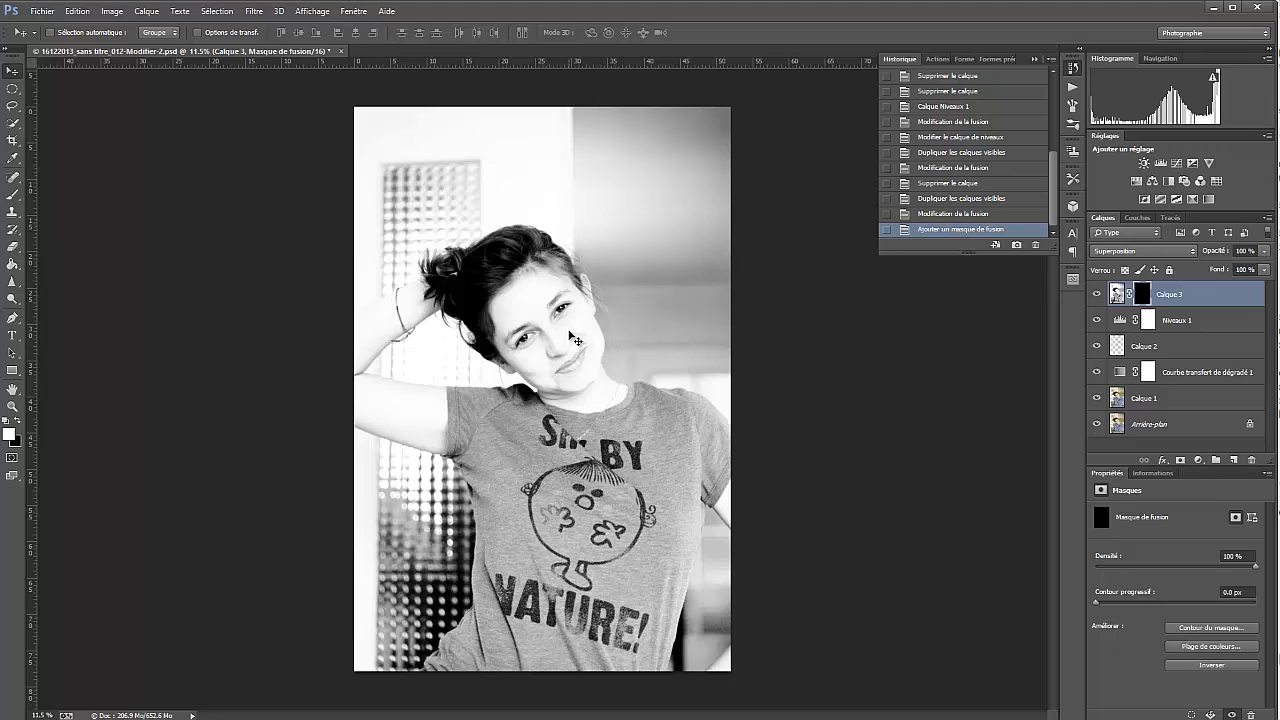
Paint white on the Calque 3 mask over the iris of the higher eye, avoiding the pupil.
key("b")
left_click_drag(576, 312, 668, 354)
mouse_move(597, 279)
left_mouse_down()
mouse_move(606, 373)
mouse_move(630, 373)
mouse_move(619, 268)
mouse_move(622, 292)
left_mouse_up()
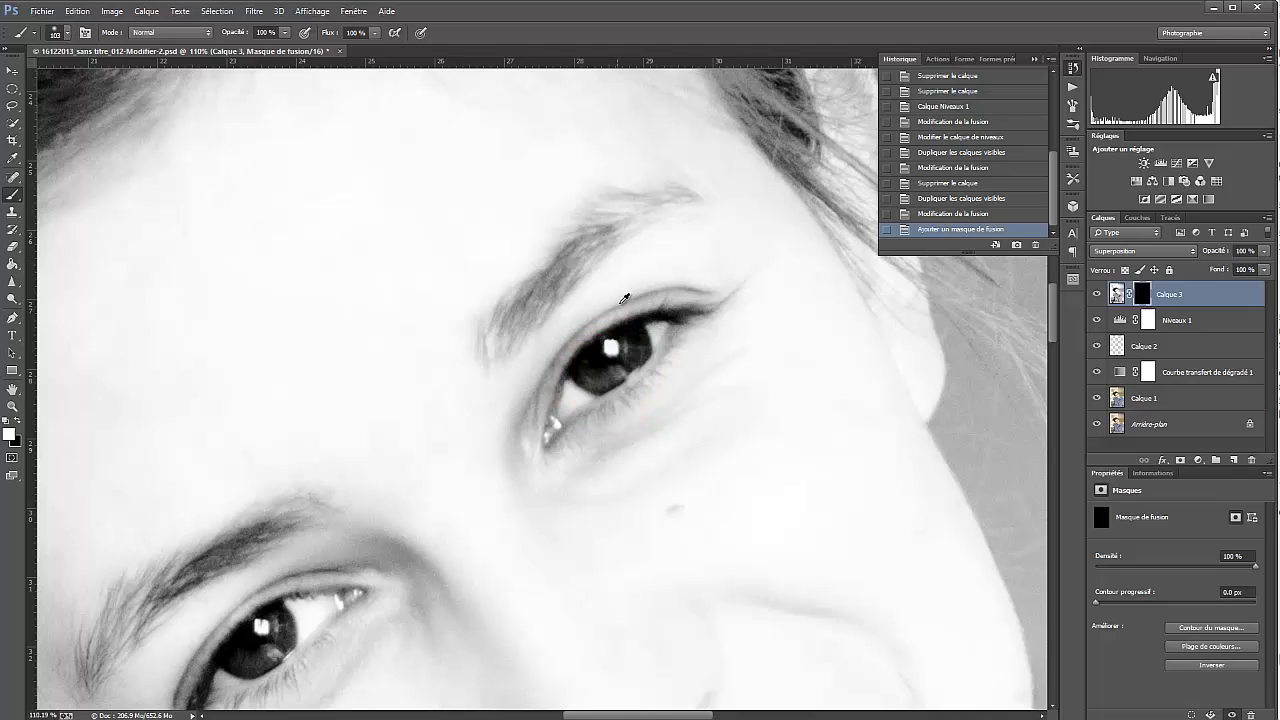
mouse_move(612, 368)
left_mouse_down()
mouse_move(597, 371)
mouse_move(598, 344)
mouse_move(593, 376)
mouse_move(610, 385)
mouse_move(636, 353)
left_mouse_up()
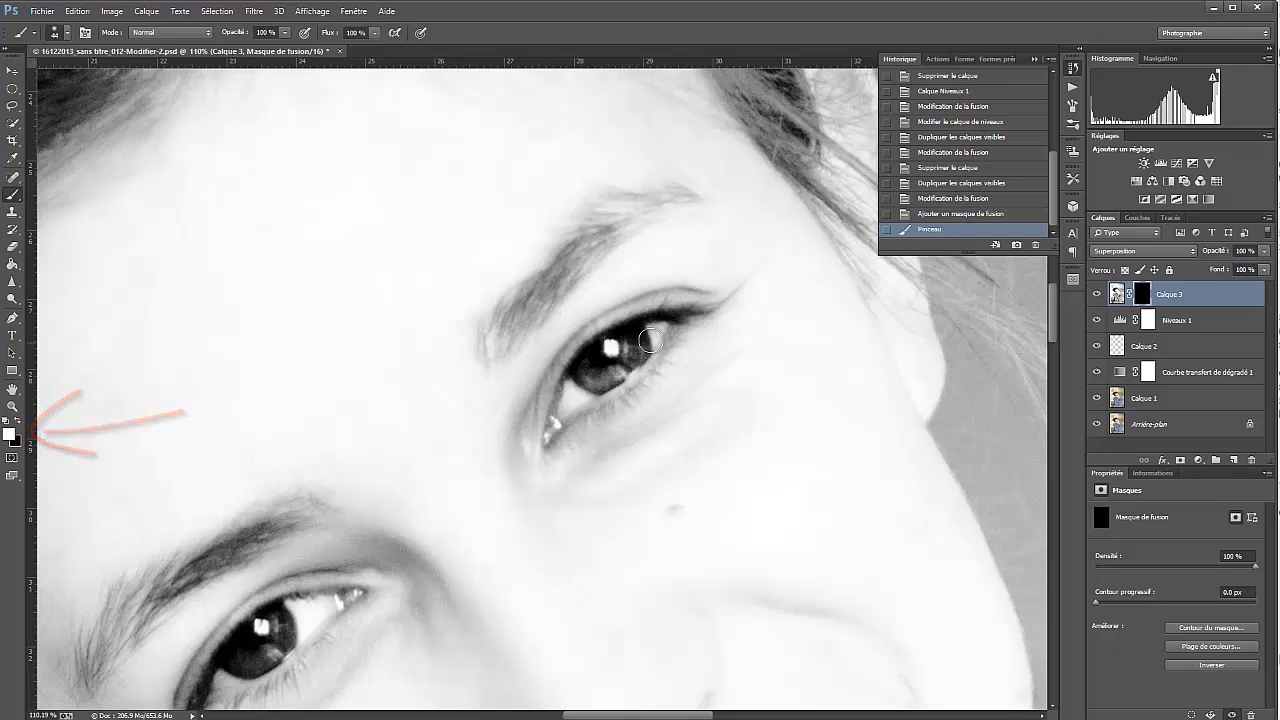
left_click_drag(632, 336, 581, 358)
mouse_move(581, 362)
left_mouse_down()
mouse_move(615, 375)
mouse_move(590, 378)
left_mouse_up()
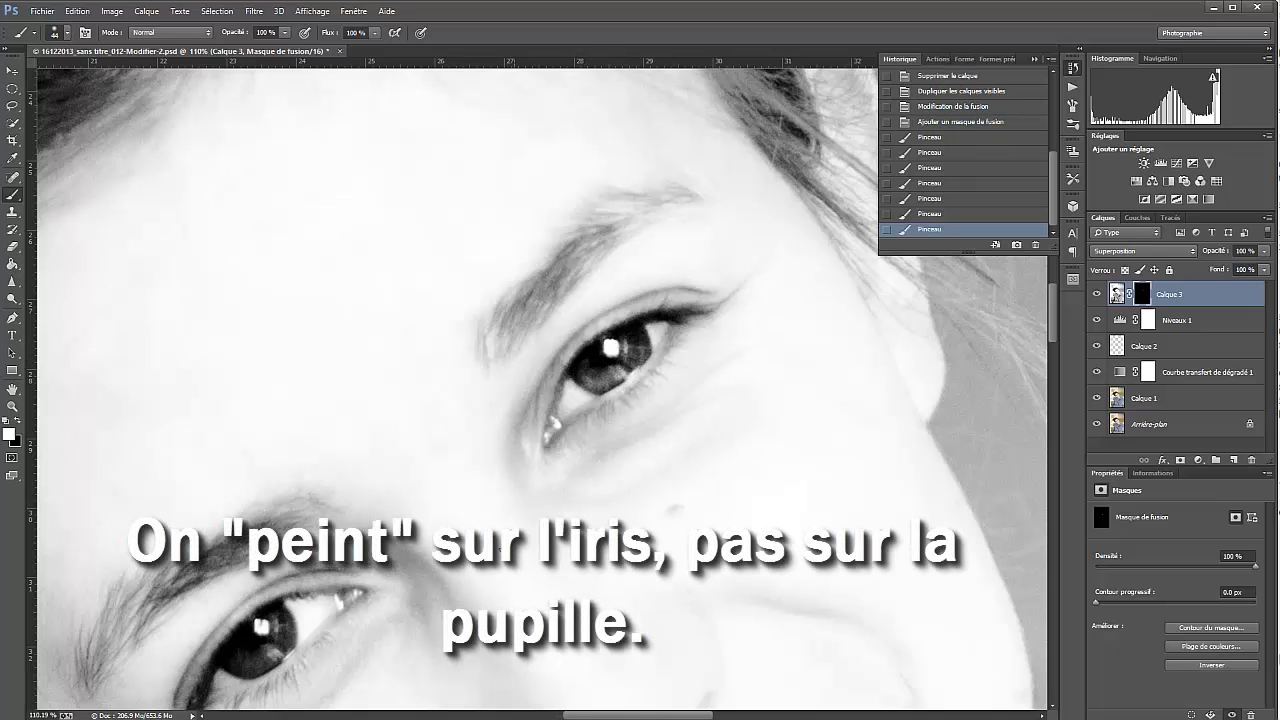
Paint white on the Calque 3 mask over the other eye's iris, touching up the edges in black.
left_click_drag(531, 519, 727, 284)
mouse_move(499, 382)
left_mouse_down()
mouse_move(470, 384)
mouse_move(476, 400)
mouse_move(450, 432)
mouse_move(430, 435)
mouse_move(428, 420)
left_mouse_up()
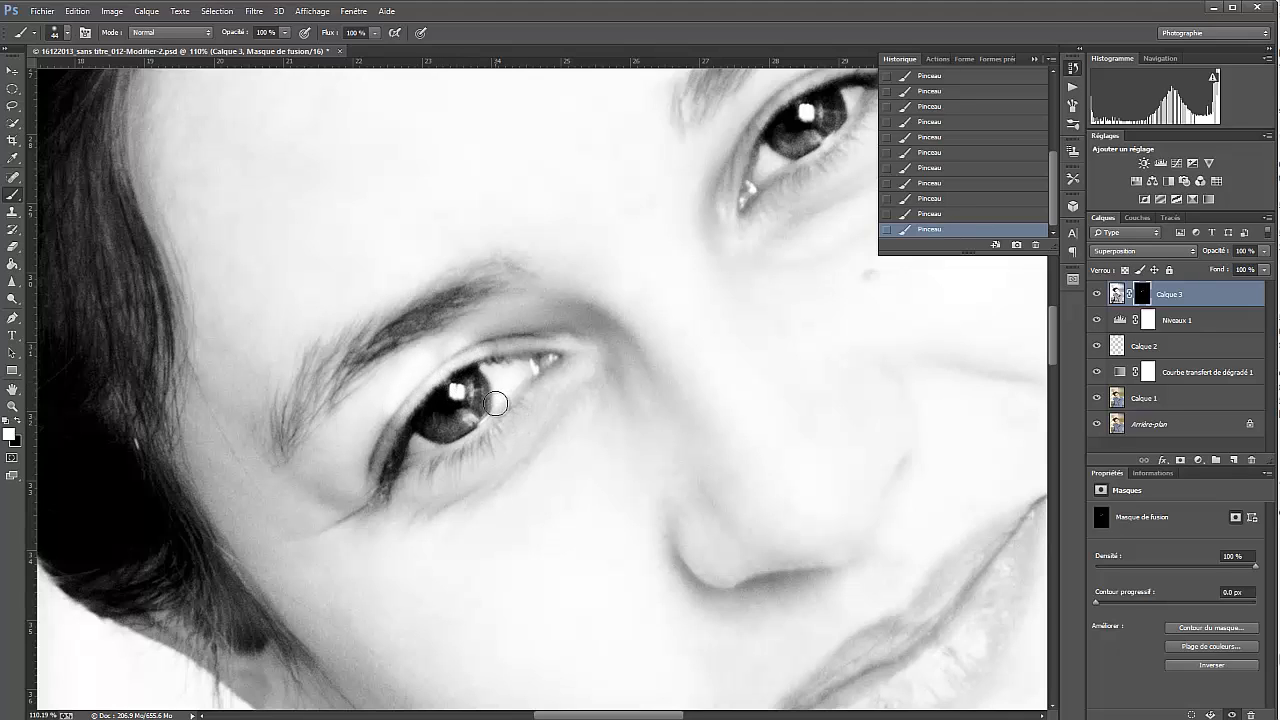
key("x")
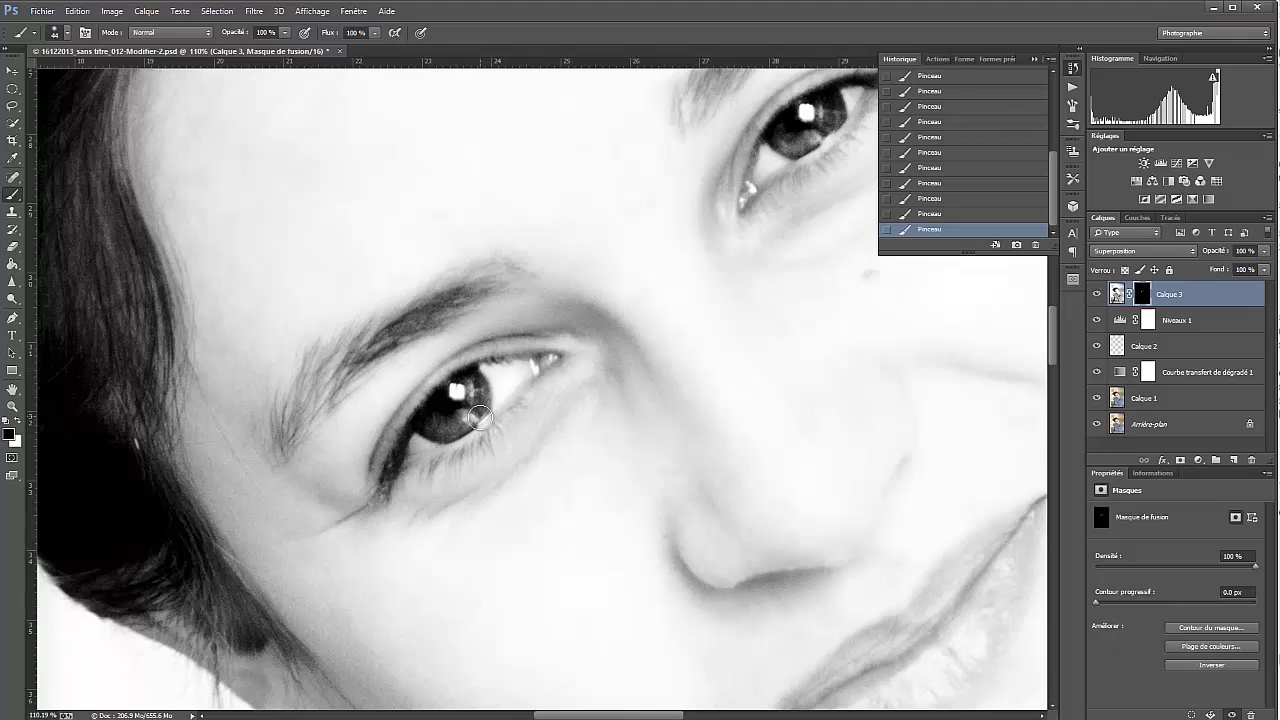
key("x")
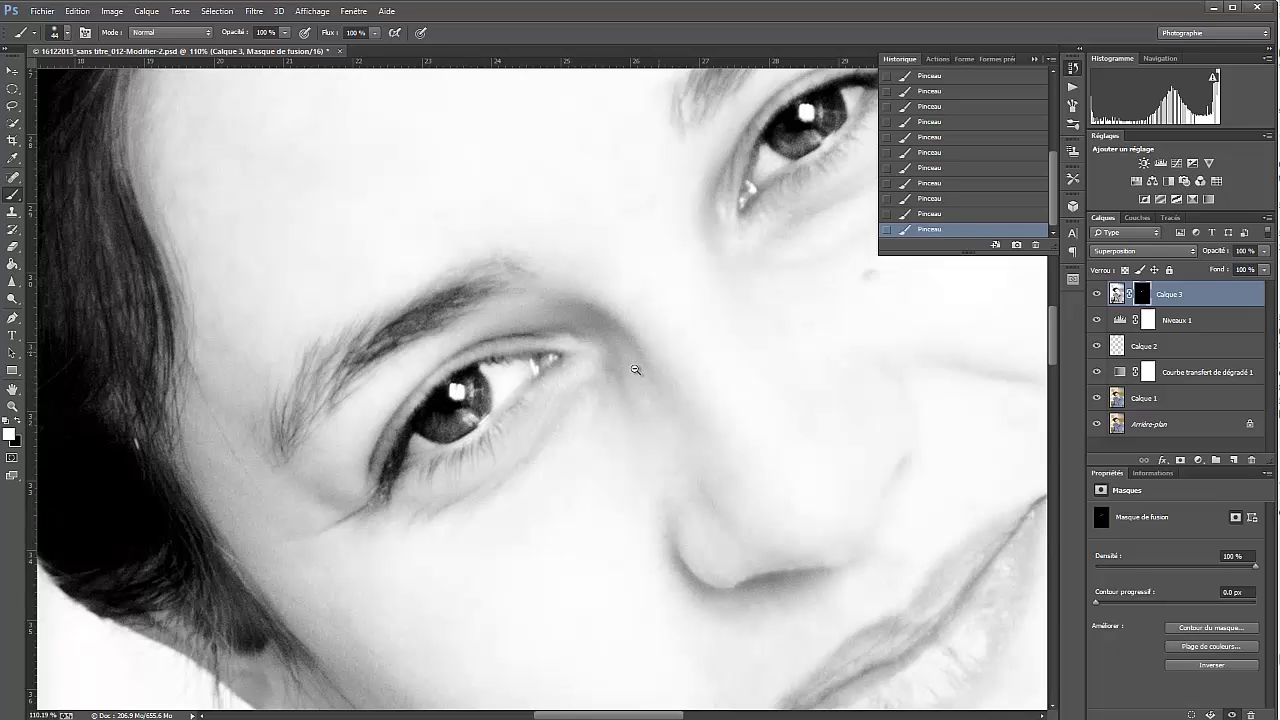
key("ctrl+0")
mouse_move(647, 390)
left_mouse_down()
mouse_move(612, 390)
mouse_move(647, 389)
left_mouse_up()
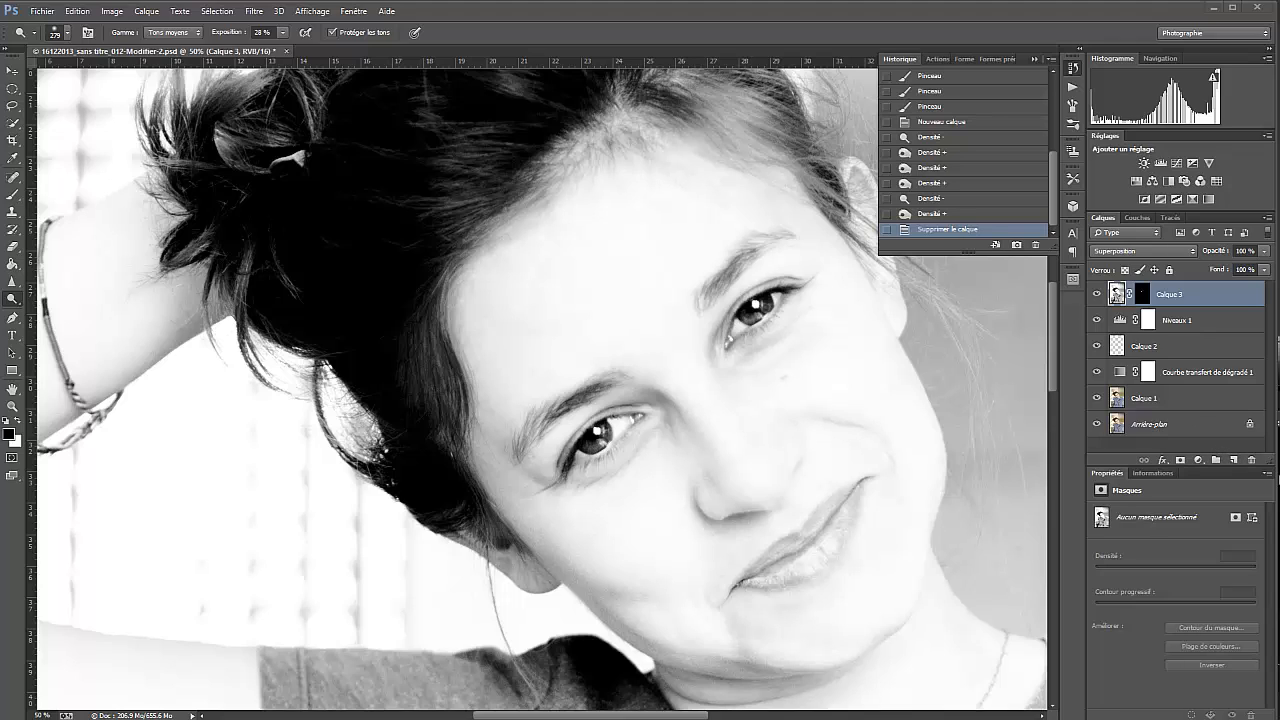
Create a new layer Calque 4 in Lumière tamisée mode, filled with its neutral colour (50% gris).
left_click(1233, 460, "alt")
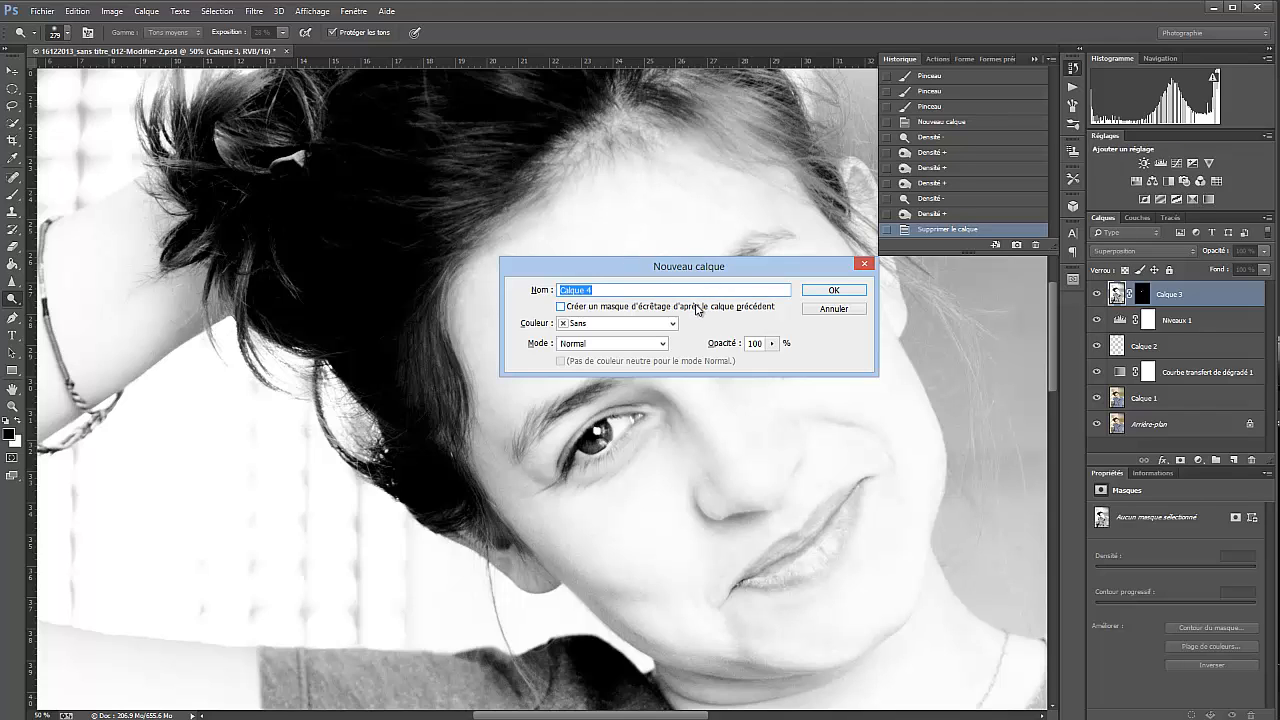
left_click(641, 348)
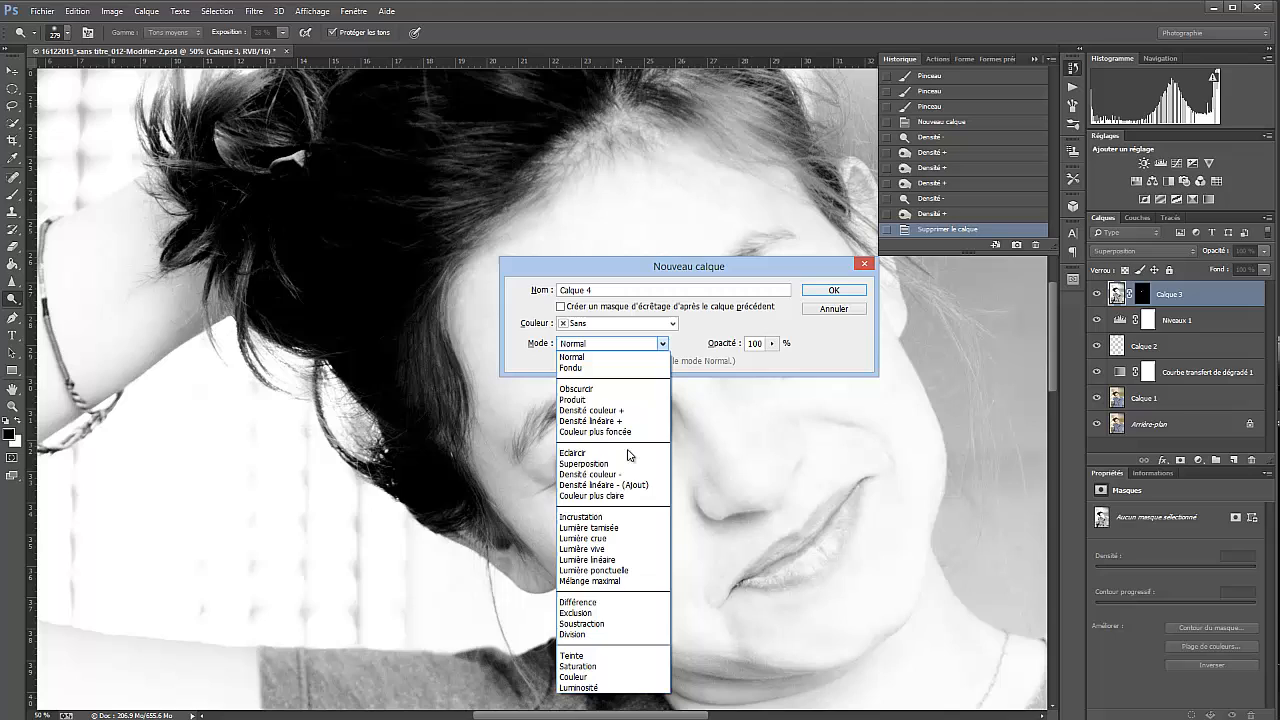
left_click(629, 529)
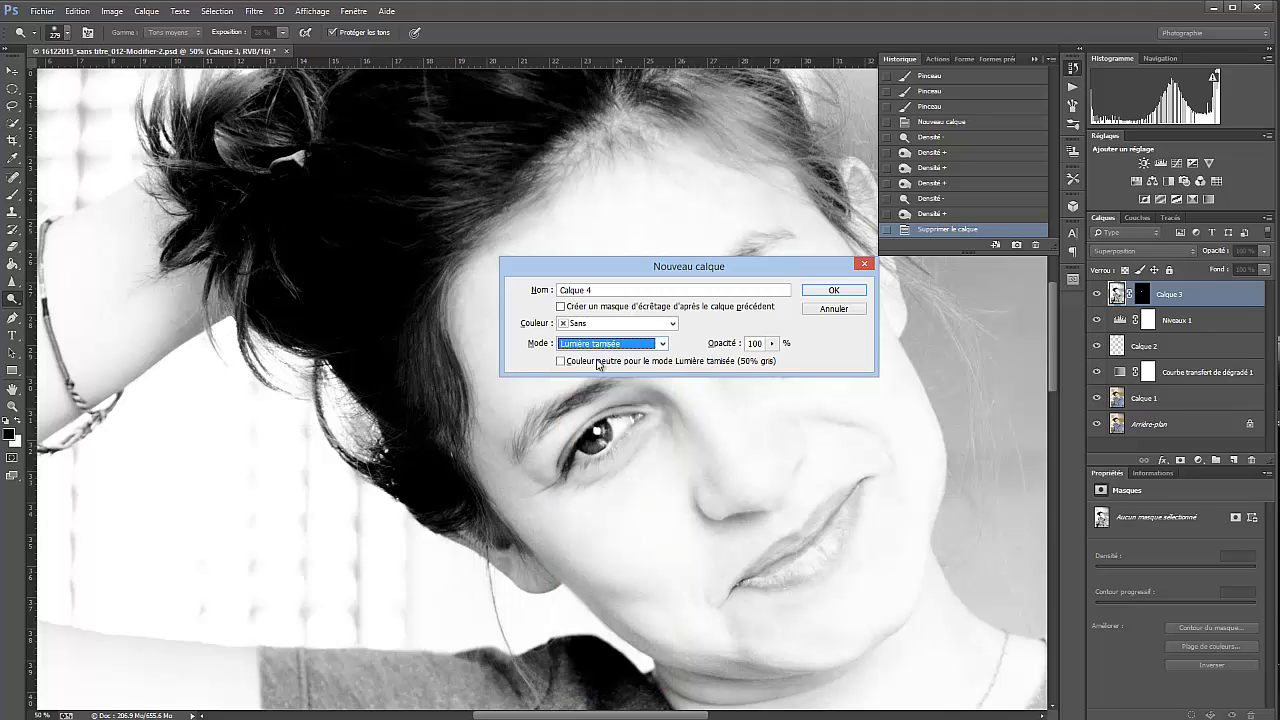
left_click(561, 362)
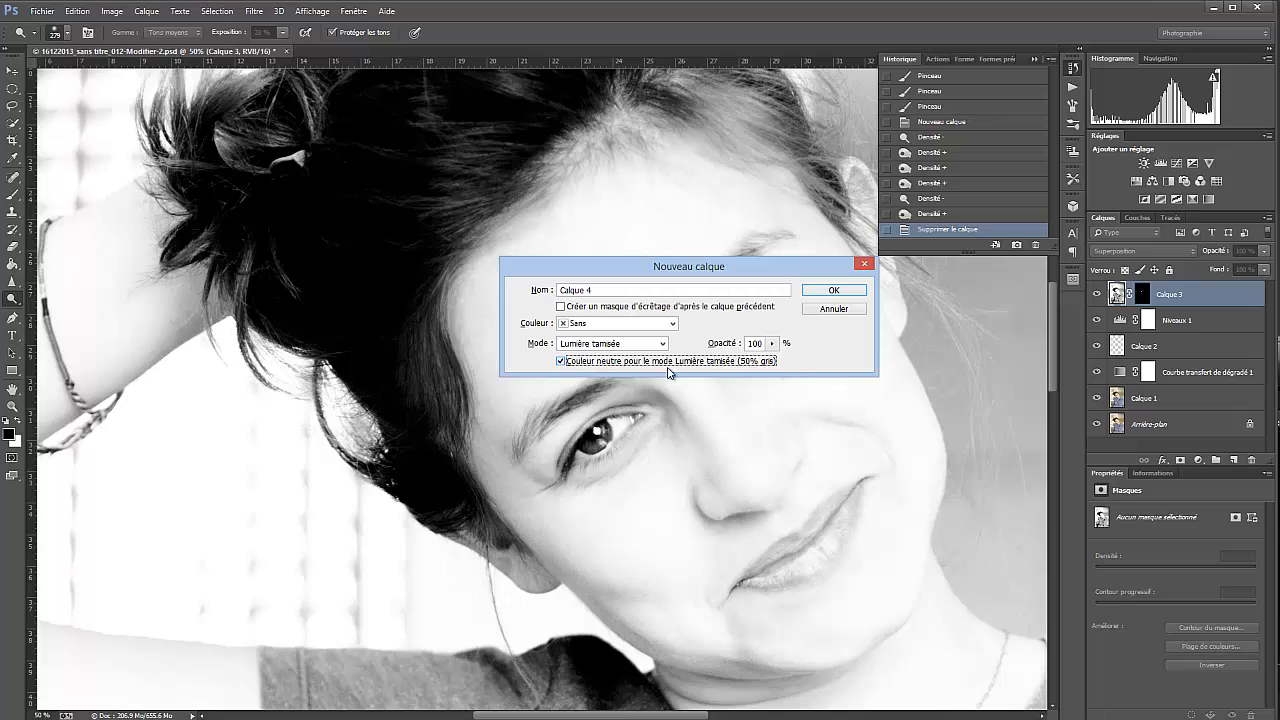
left_click(823, 291)
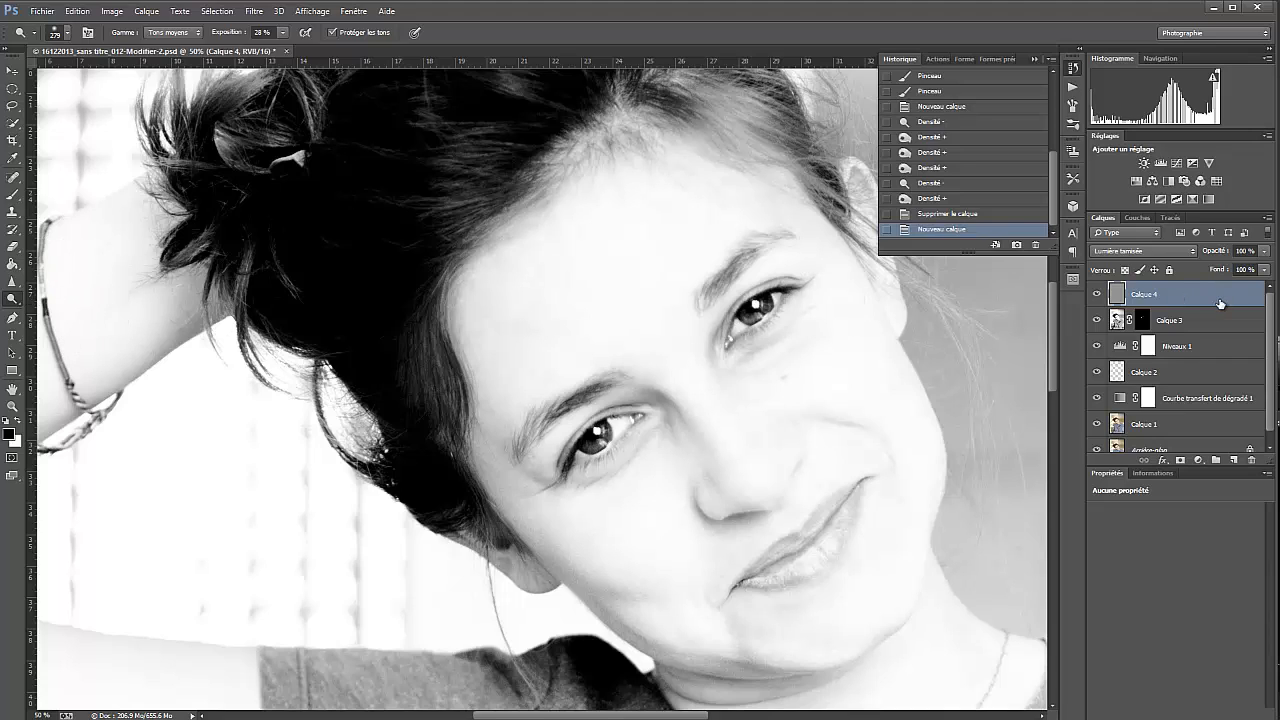
Lighten the dark hair on Calque 4 with repeated Densité - strokes and compare the result with the layer hidden.
right_click(12, 300)
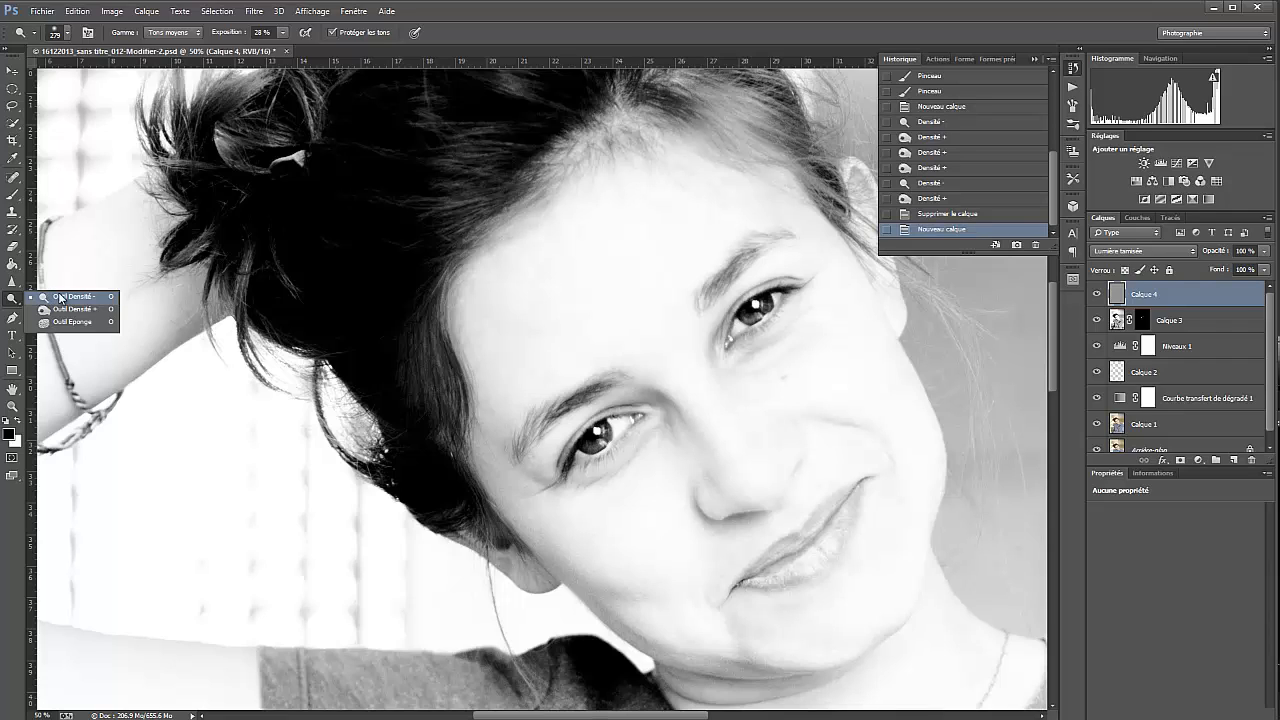
left_click(66, 296)
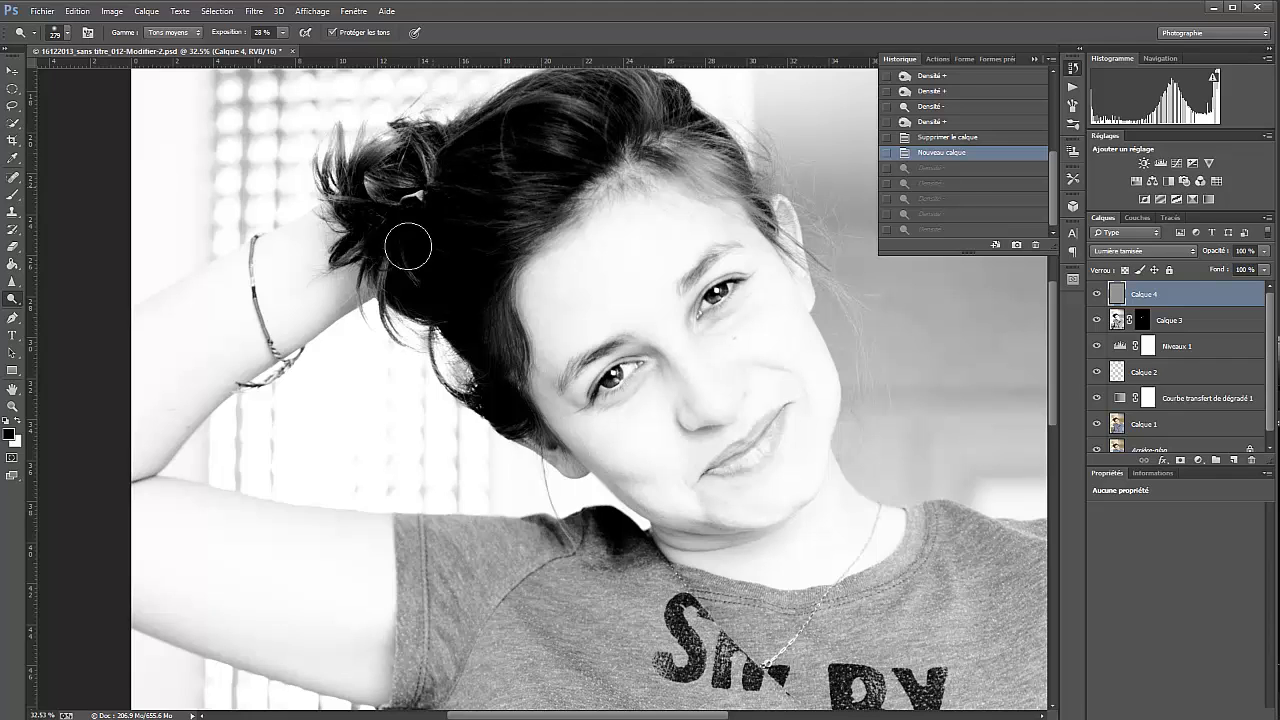
left_click(408, 246)
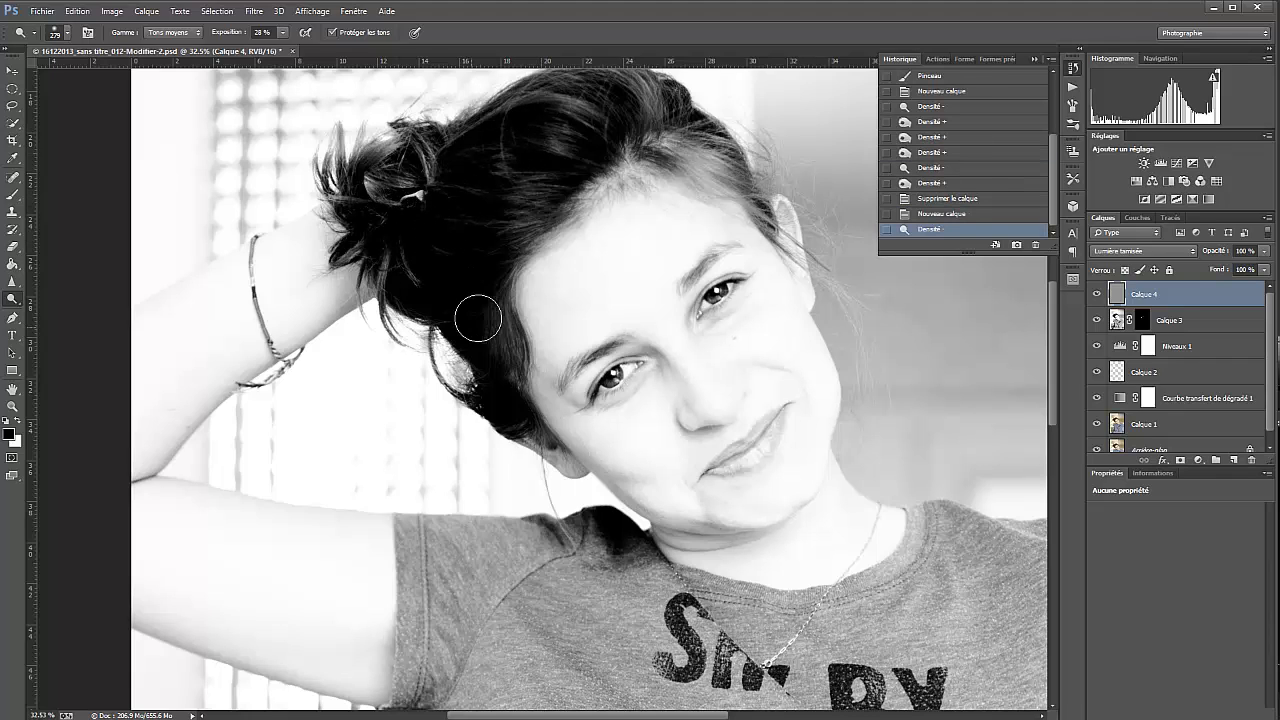
left_click_drag(478, 318, 503, 361)
left_click_drag(462, 278, 485, 298)
mouse_move(507, 412)
left_mouse_down()
mouse_move(504, 393)
mouse_move(514, 406)
left_mouse_up()
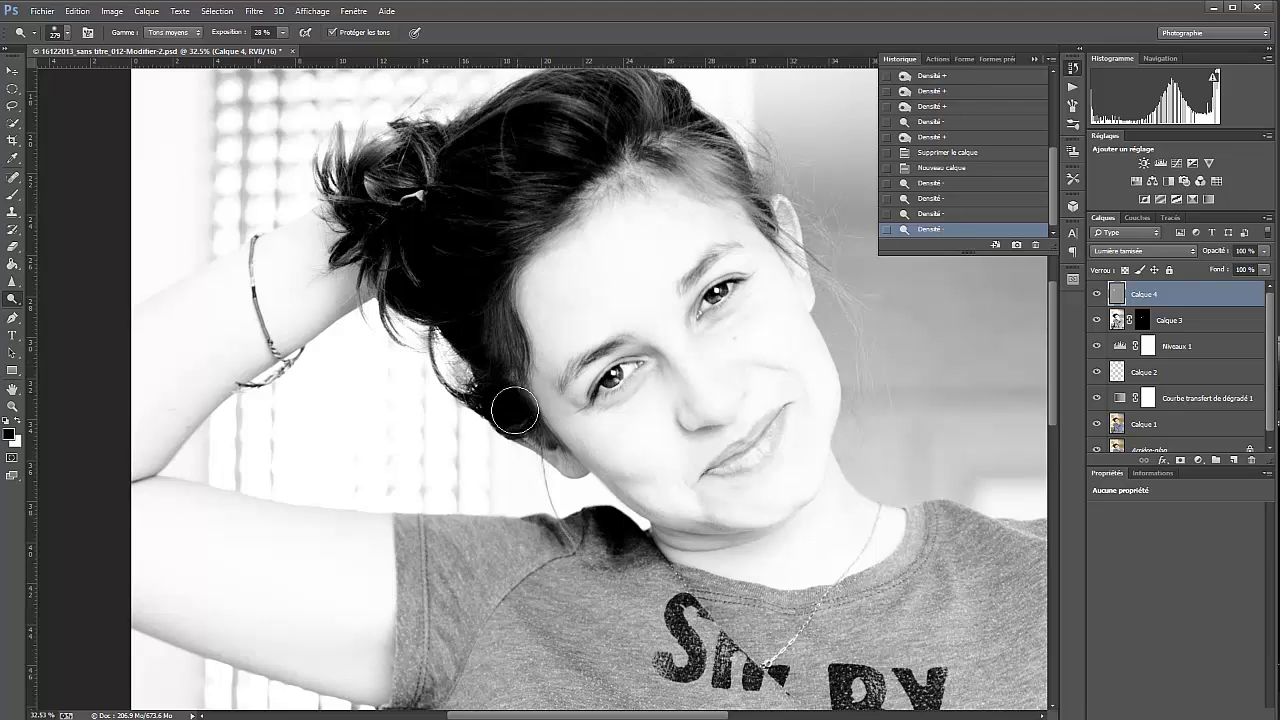
mouse_move(477, 319)
left_mouse_down()
mouse_move(413, 278)
mouse_move(412, 252)
mouse_move(450, 269)
mouse_move(432, 288)
mouse_move(461, 273)
mouse_move(472, 203)
left_mouse_up()
left_click_drag(448, 258, 486, 338)
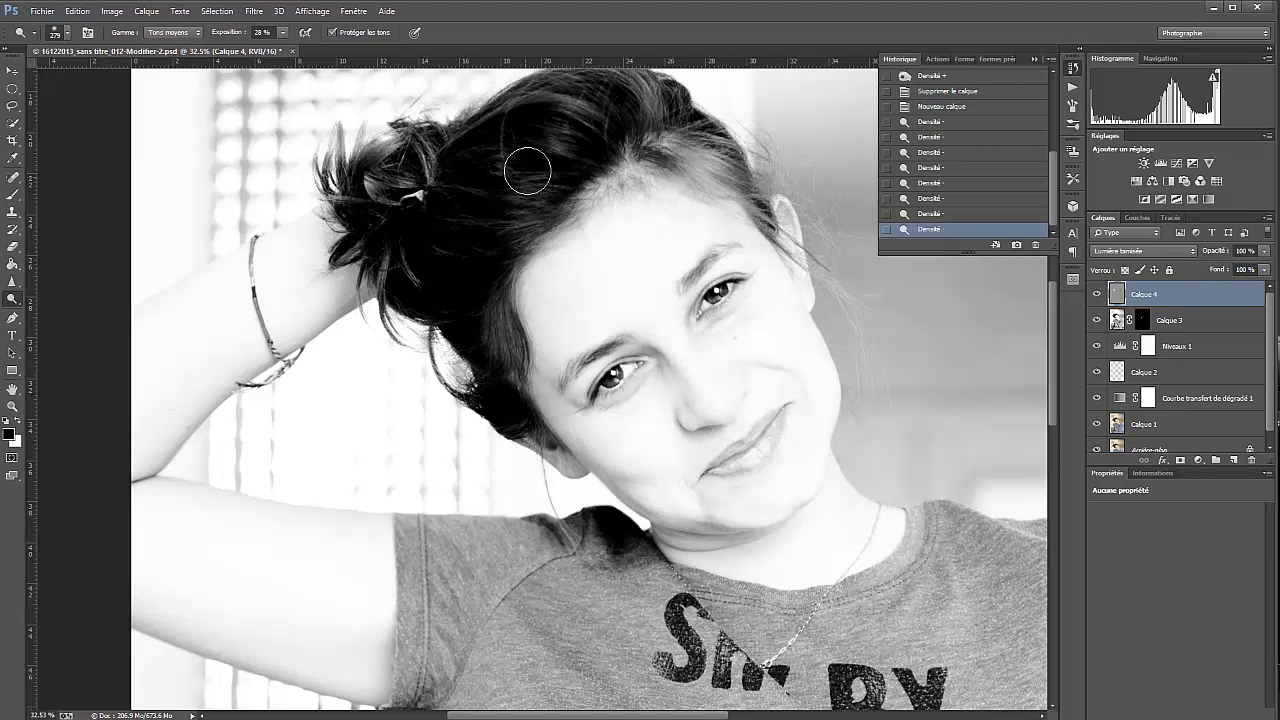
left_click_drag(528, 171, 503, 269)
left_click_drag(495, 214, 487, 355)
left_click_drag(562, 133, 461, 191)
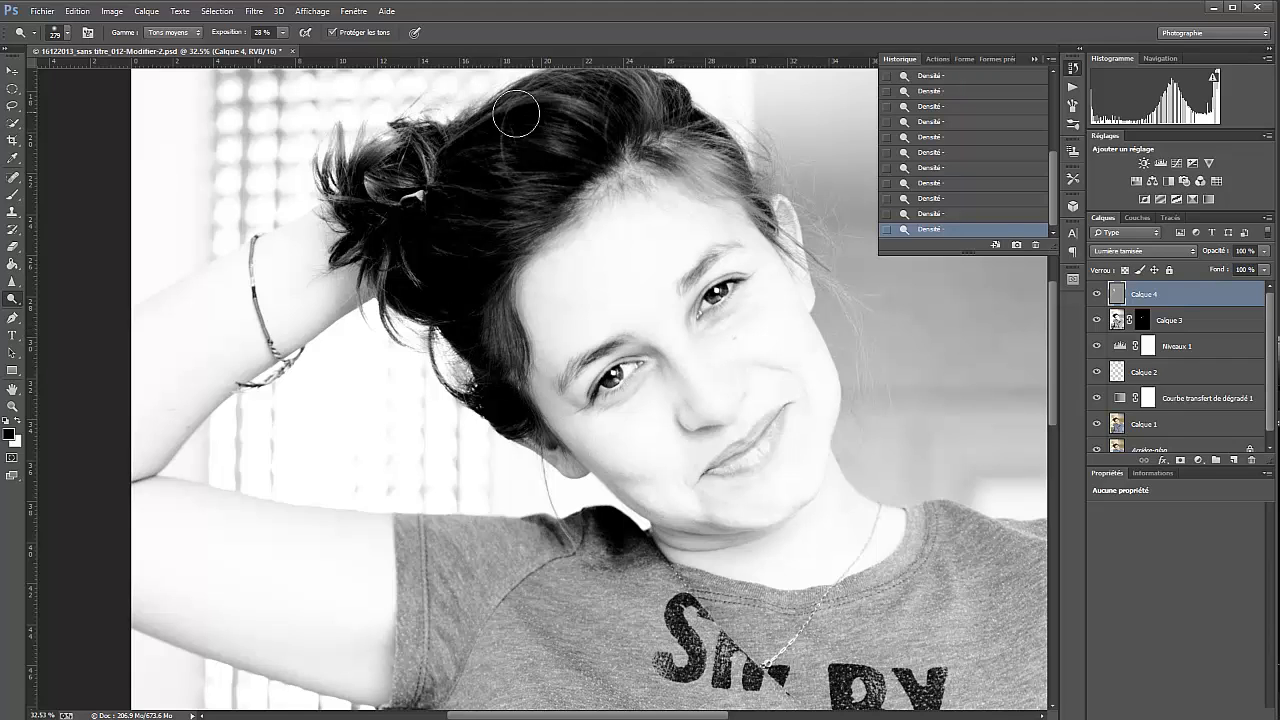
mouse_move(517, 113)
left_mouse_down()
mouse_move(504, 159)
mouse_move(434, 215)
mouse_move(394, 236)
mouse_move(380, 228)
mouse_move(402, 279)
mouse_move(404, 241)
mouse_move(427, 302)
left_mouse_up()
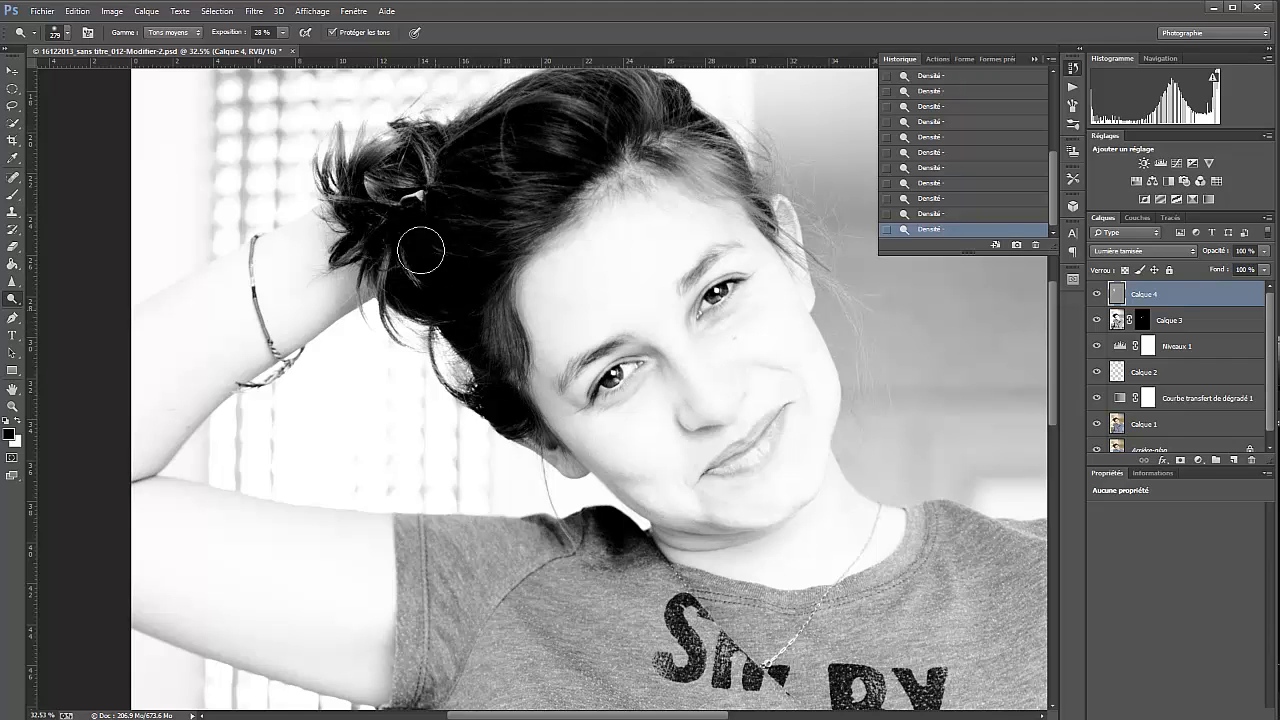
left_click_drag(421, 251, 494, 398)
mouse_move(466, 318)
left_mouse_down()
mouse_move(516, 424)
mouse_move(455, 313)
mouse_move(513, 419)
mouse_move(466, 332)
mouse_move(495, 393)
left_mouse_up()
left_click_drag(483, 313, 504, 408)
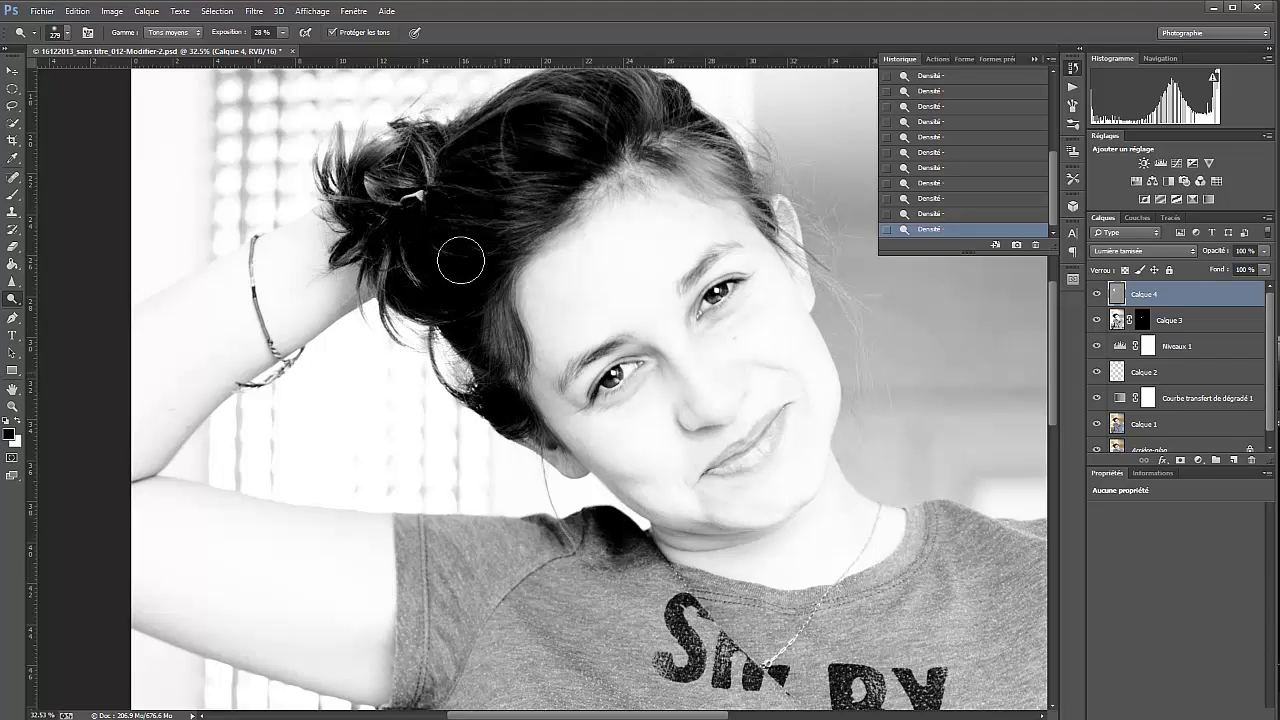
left_click_drag(446, 264, 472, 343)
mouse_move(410, 188)
left_mouse_down()
mouse_move(428, 262)
mouse_move(504, 316)
left_mouse_up()
left_click(1097, 294)
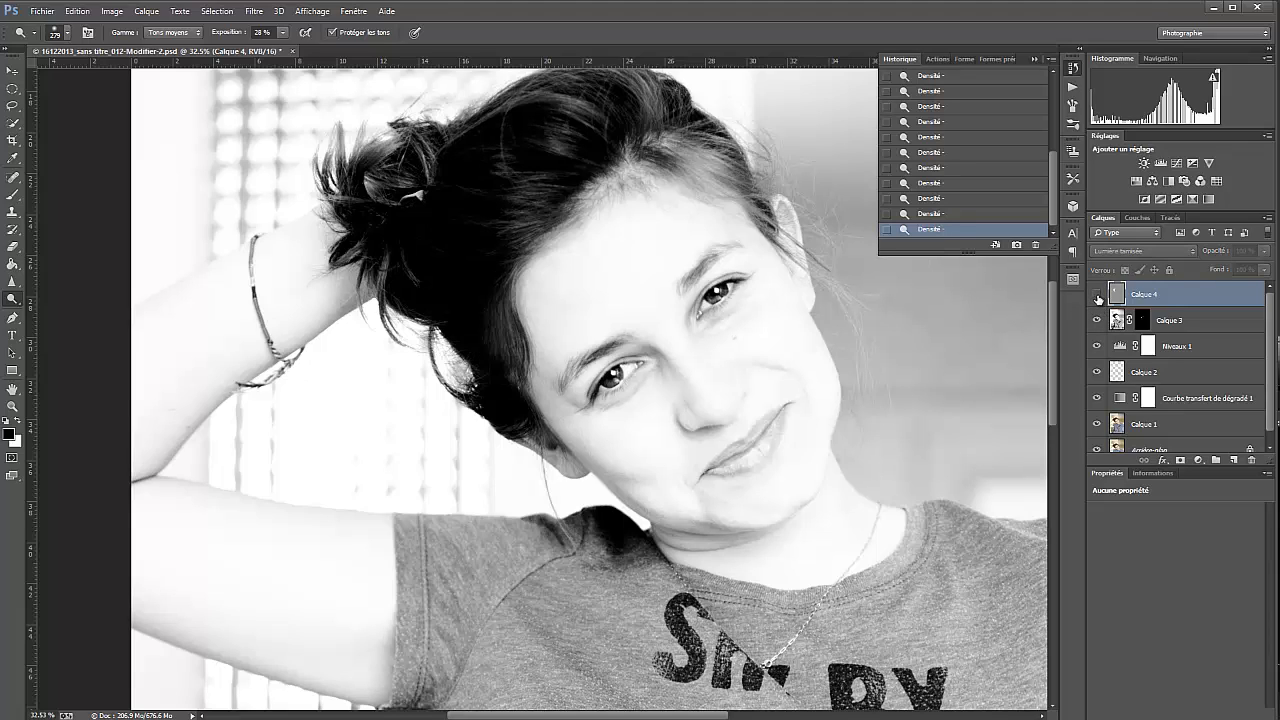
left_click(1097, 294)
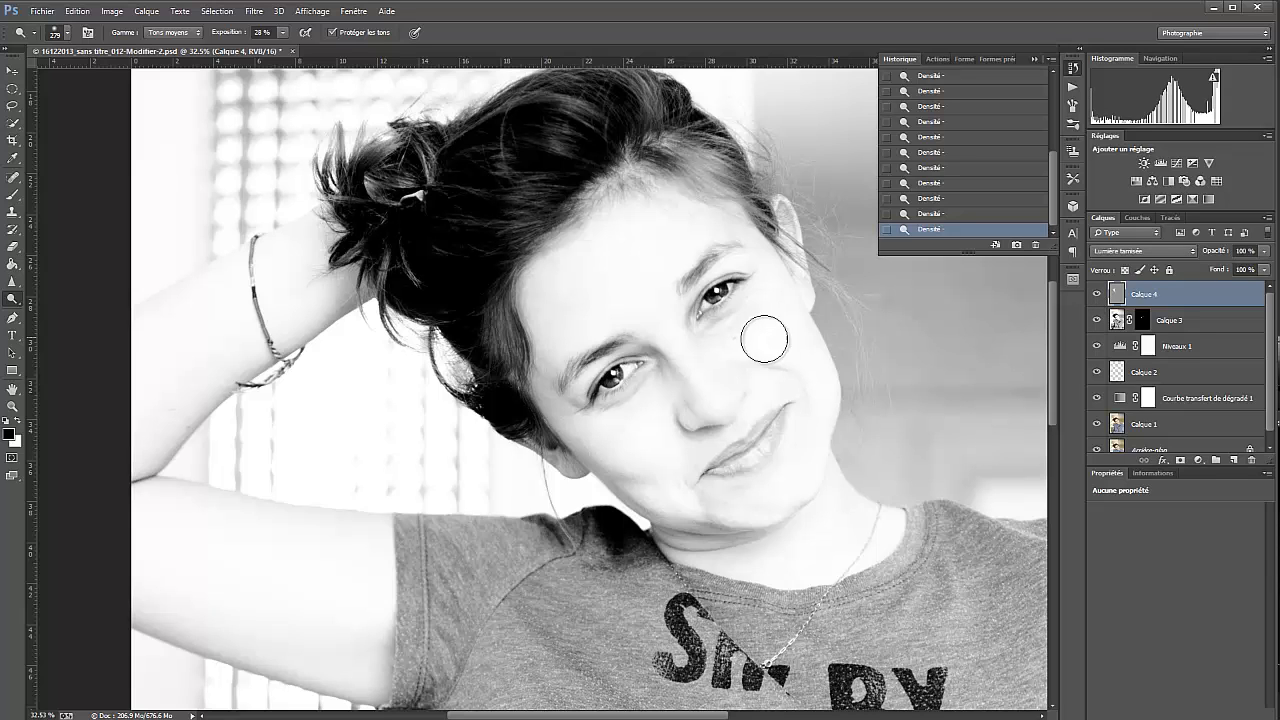
Enlarge the brush to 869 and darken the grey wall beside the head with Densité + strokes on Calque 4.
scroll(765, 308, "down", 2)
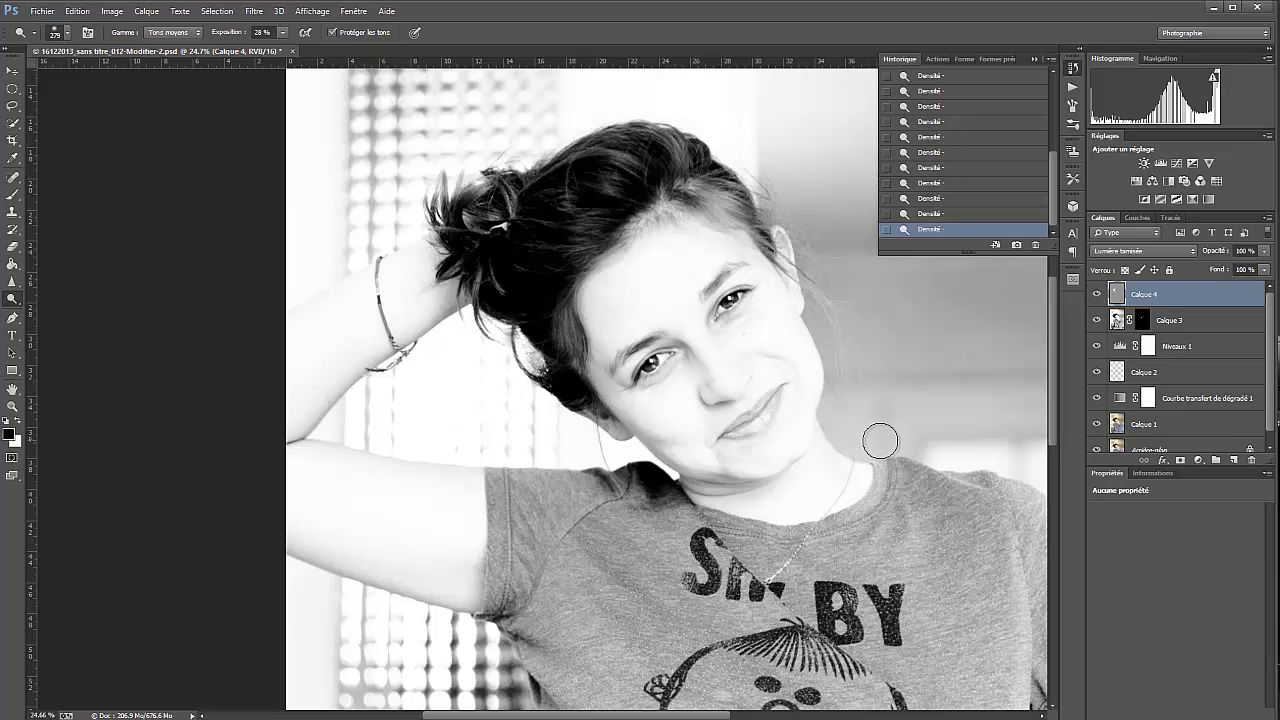
scroll(884, 428, "down", 2)
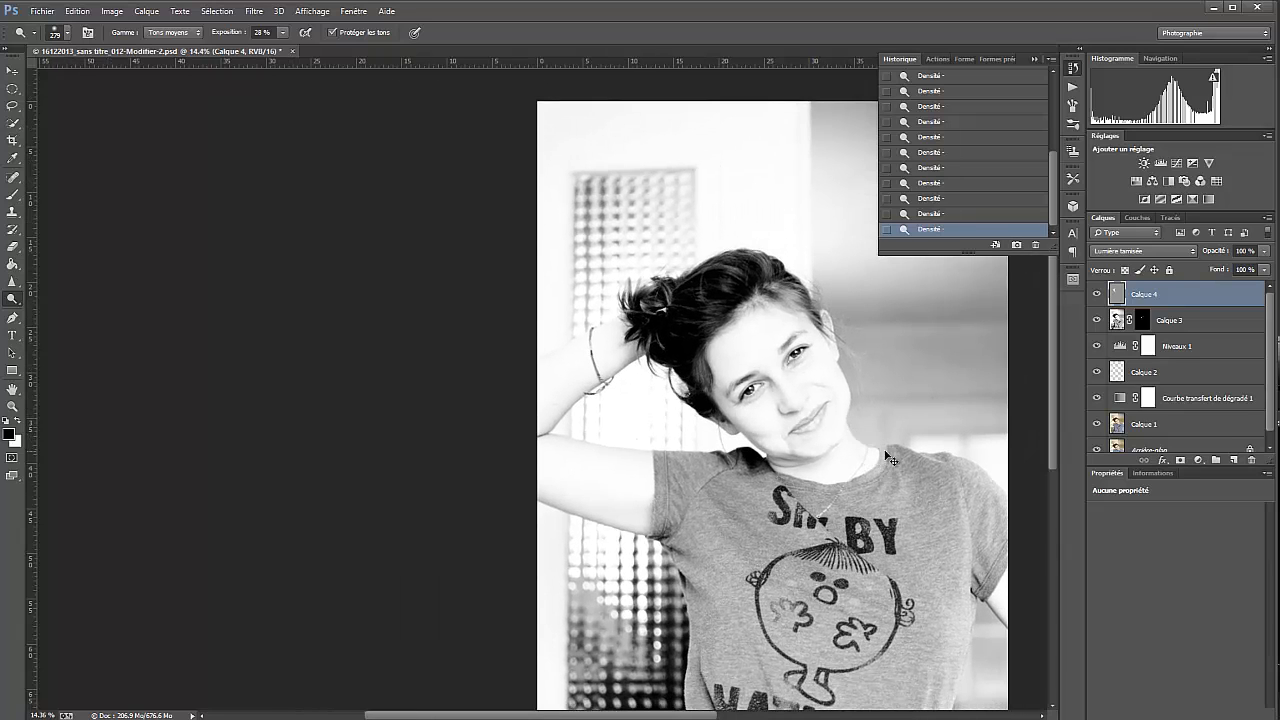
scroll(888, 456, "down", 2)
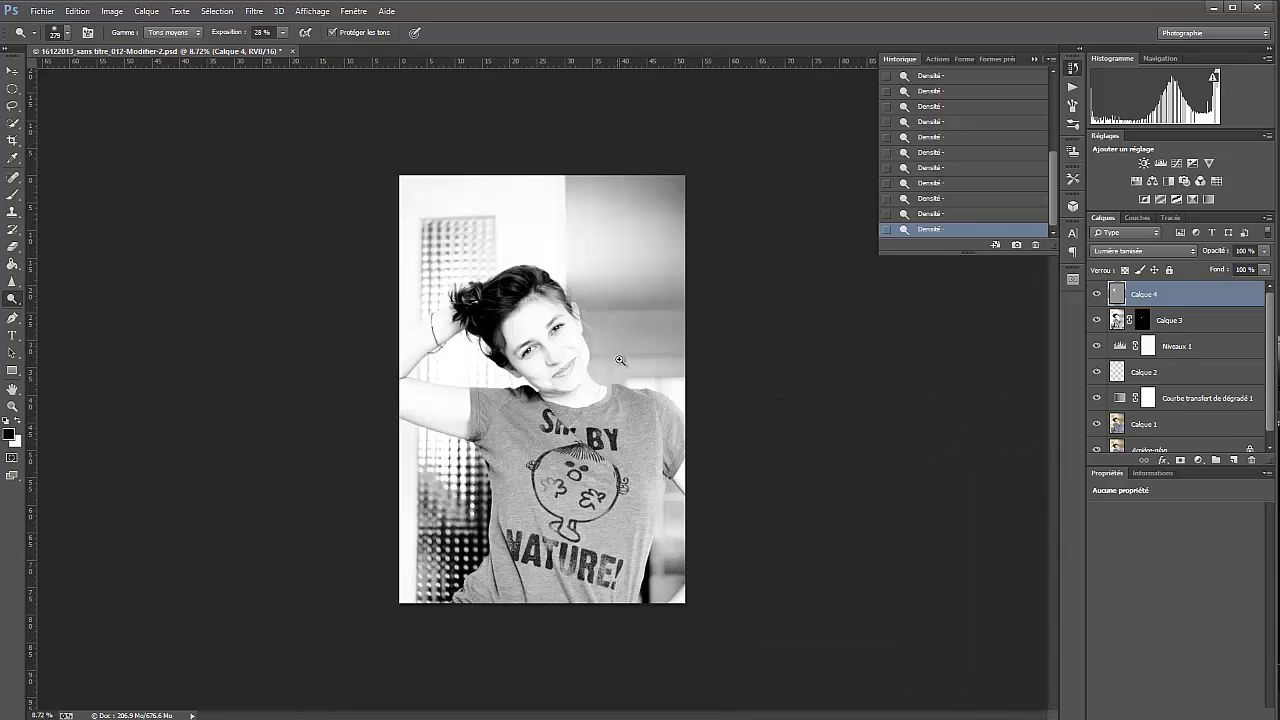
scroll(629, 341, "up", 1)
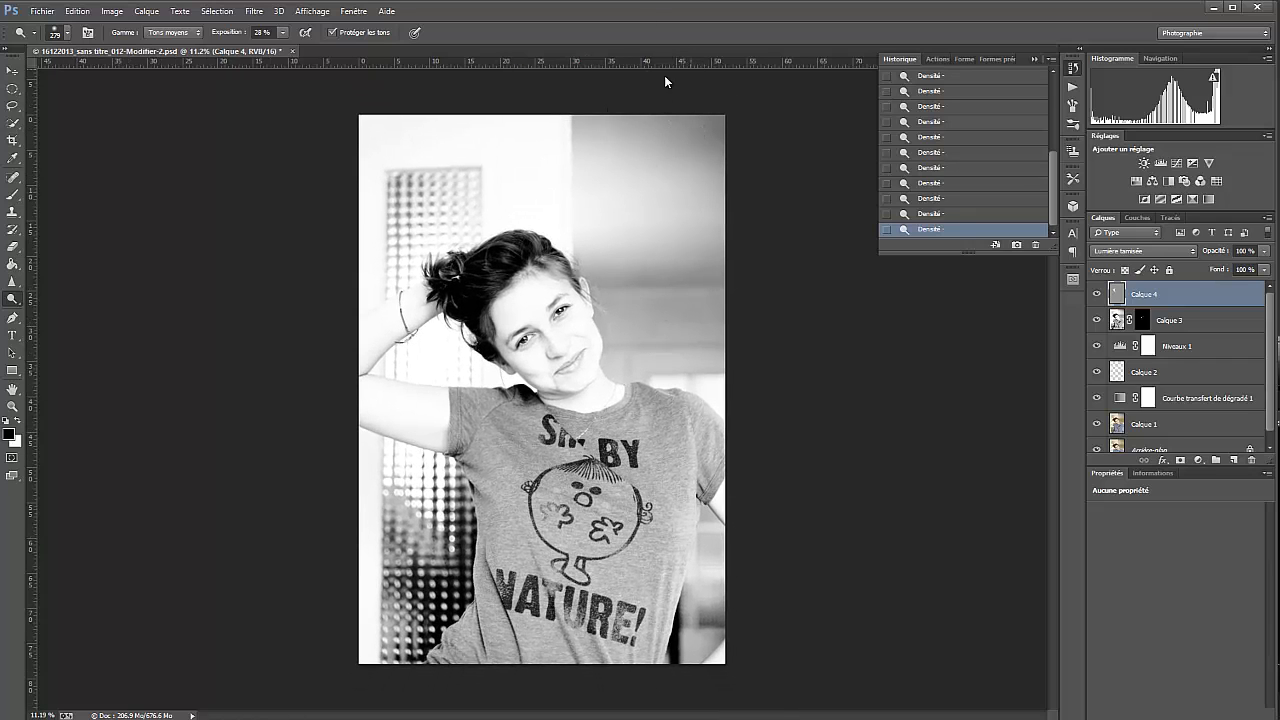
left_click_drag(647, 144, 666, 147)
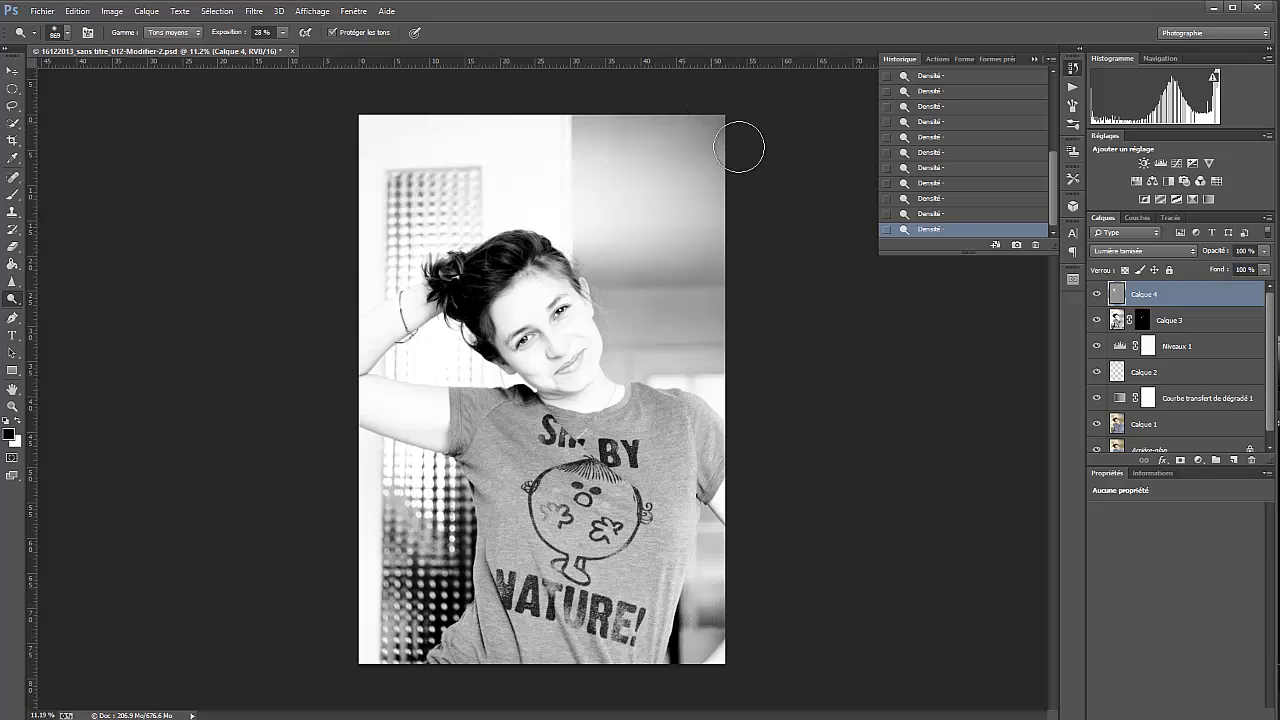
left_click_drag(613, 147, 723, 152)
mouse_move(688, 224)
left_mouse_down()
mouse_move(704, 156)
mouse_move(692, 102)
left_mouse_up()
mouse_move(708, 162)
left_mouse_down()
mouse_move(566, 141)
mouse_move(749, 141)
left_mouse_up()
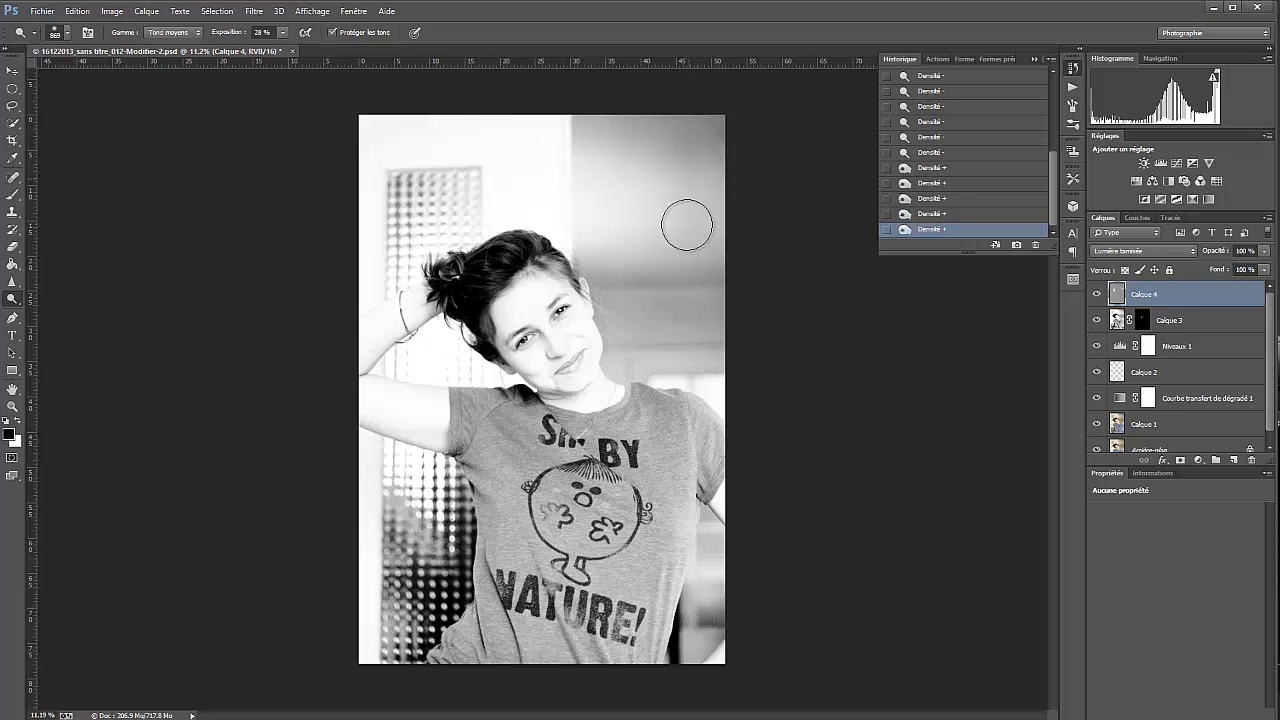
mouse_move(688, 225)
left_mouse_down()
mouse_move(697, 173)
mouse_move(714, 243)
mouse_move(629, 251)
mouse_move(740, 266)
mouse_move(681, 258)
mouse_move(649, 271)
mouse_move(651, 237)
mouse_move(629, 217)
mouse_move(619, 236)
left_mouse_up()
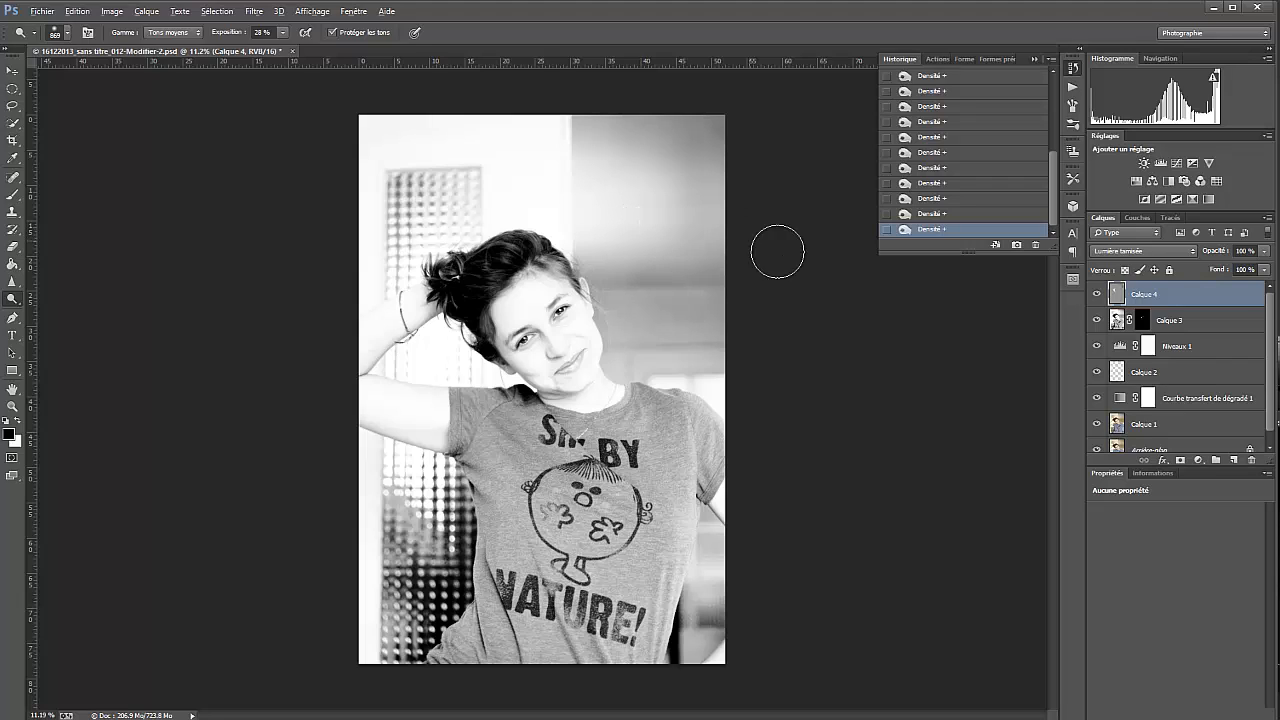
Lighten the grey wall with Densité - strokes using a brush size of 834, and reduce the brush to 512 over the face.
right_click(405, 193, "alt")
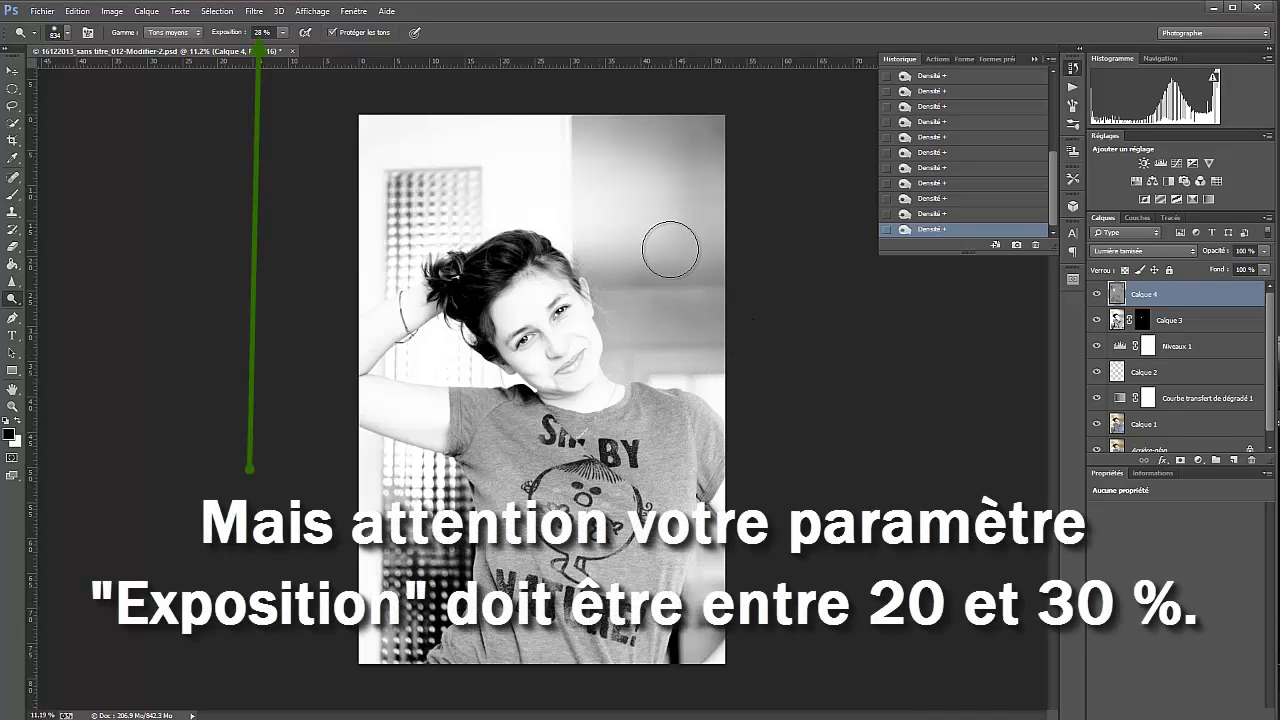
mouse_move(663, 140)
left_mouse_down()
mouse_move(732, 133)
mouse_move(658, 145)
mouse_move(712, 136)
mouse_move(710, 262)
left_mouse_up()
left_click_drag(706, 126, 749, 130)
left_click_drag(749, 130, 654, 167)
mouse_move(654, 167)
left_mouse_down()
mouse_move(608, 135)
mouse_move(675, 170)
left_mouse_up()
mouse_move(675, 170)
left_mouse_down()
mouse_move(707, 234)
mouse_move(625, 254)
mouse_move(729, 243)
left_mouse_up()
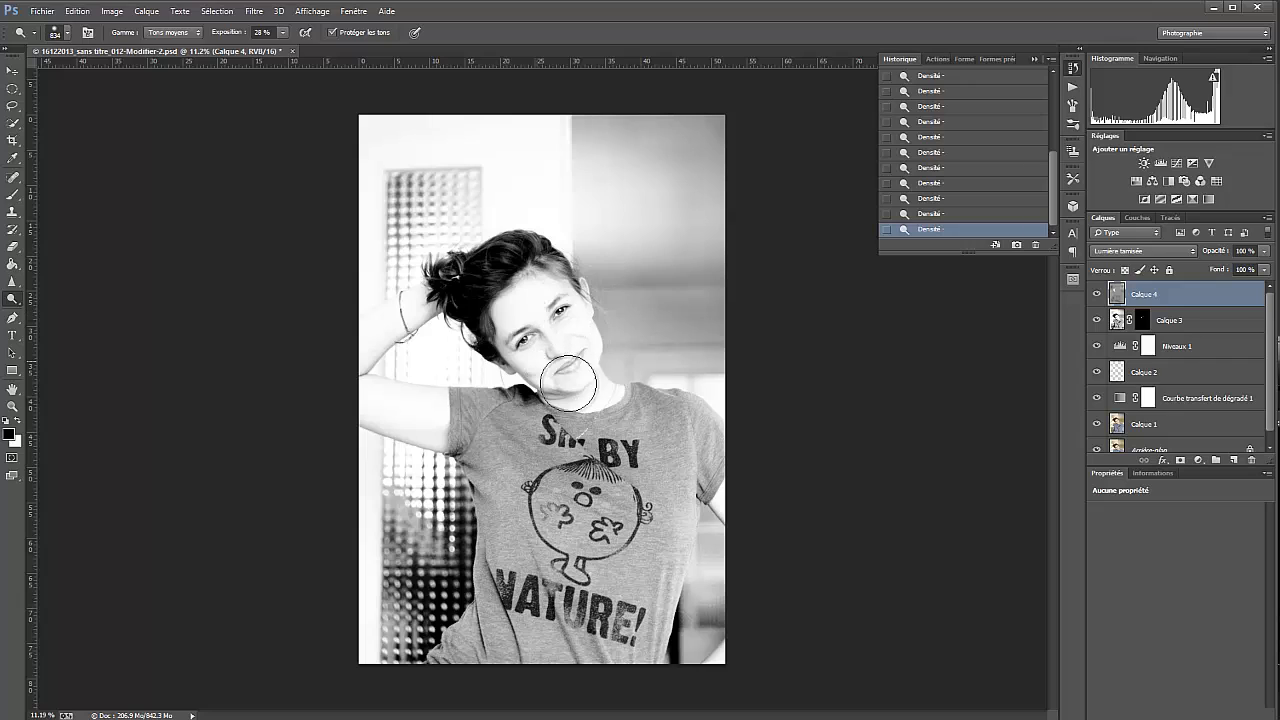
left_click_drag(588, 366, 572, 366)
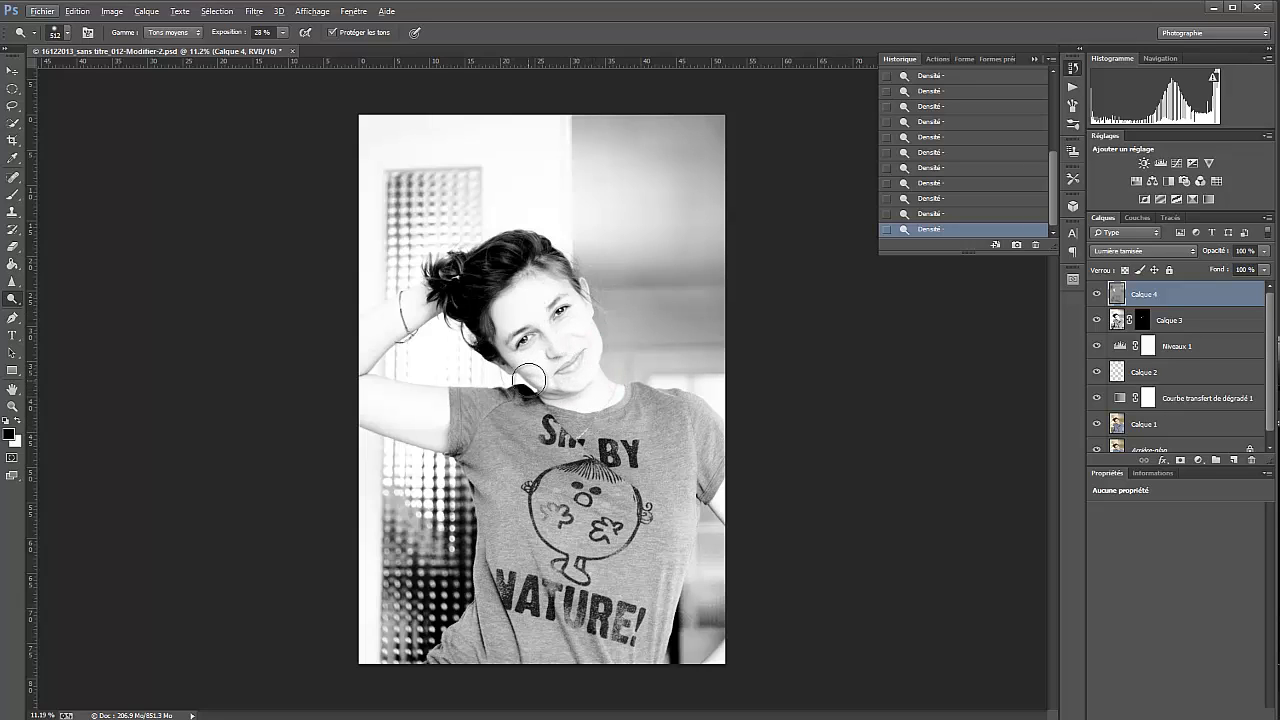
Darken the jaw and neck shadows on Calque 4 with Densité + strokes using a brush size of 110.
scroll(520, 375, "up", 5)
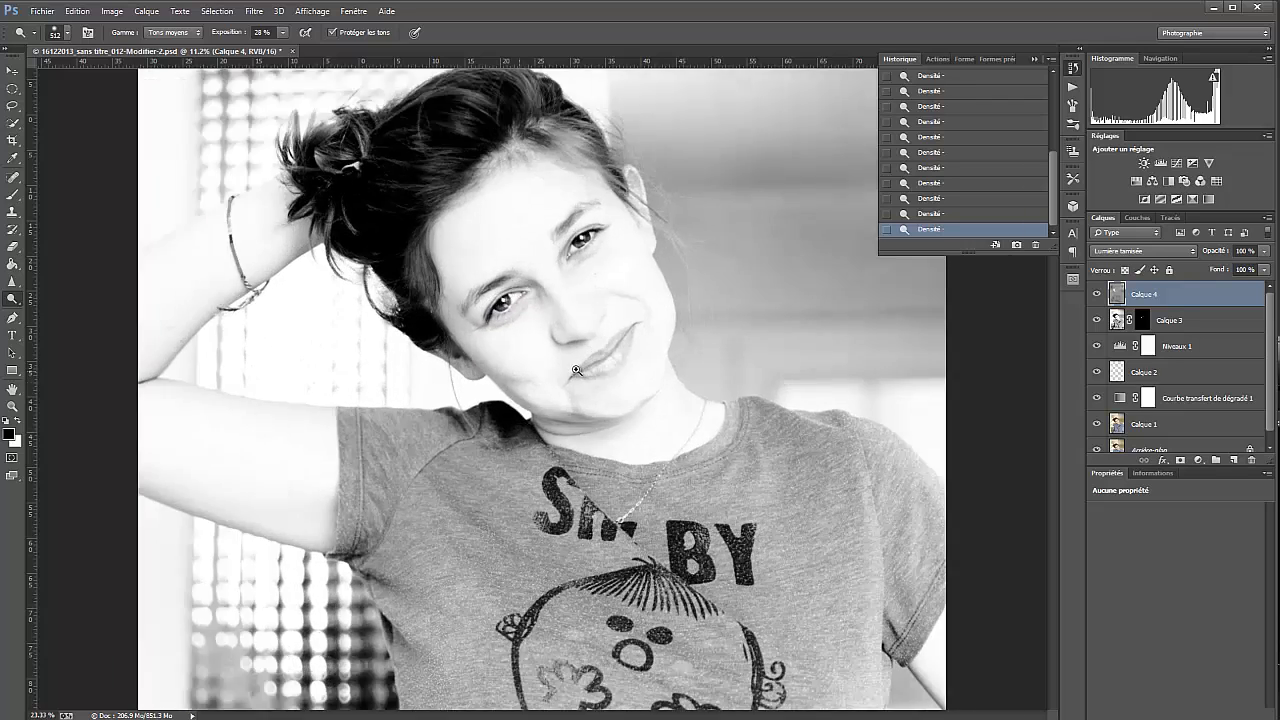
mouse_move(541, 372)
left_mouse_down()
mouse_move(485, 387)
mouse_move(476, 342)
mouse_move(528, 388)
mouse_move(454, 350)
mouse_move(566, 396)
mouse_move(492, 365)
mouse_move(604, 393)
mouse_move(544, 365)
mouse_move(575, 384)
mouse_move(534, 400)
mouse_move(621, 459)
mouse_move(546, 424)
left_mouse_up()
mouse_move(544, 426)
left_mouse_down()
mouse_move(510, 496)
mouse_move(549, 496)
left_mouse_up()
mouse_move(549, 496)
left_mouse_down()
mouse_move(519, 486)
mouse_move(613, 495)
left_mouse_up()
left_click_drag(700, 452, 646, 494)
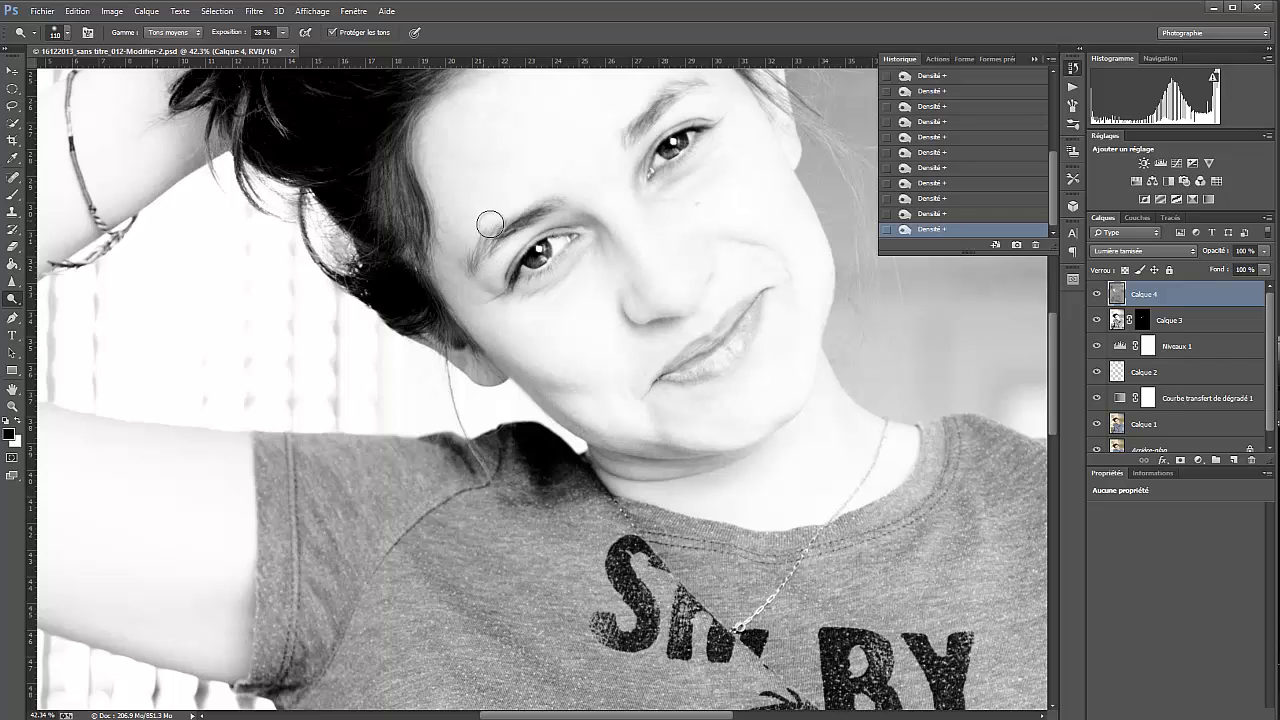
Lighten the iris of the eye nearest the raised arm with Densité - dabs at brush size 47.
mouse_move(541, 254)
left_mouse_down()
mouse_move(526, 280)
mouse_move(581, 241)
mouse_move(543, 229)
left_mouse_up()
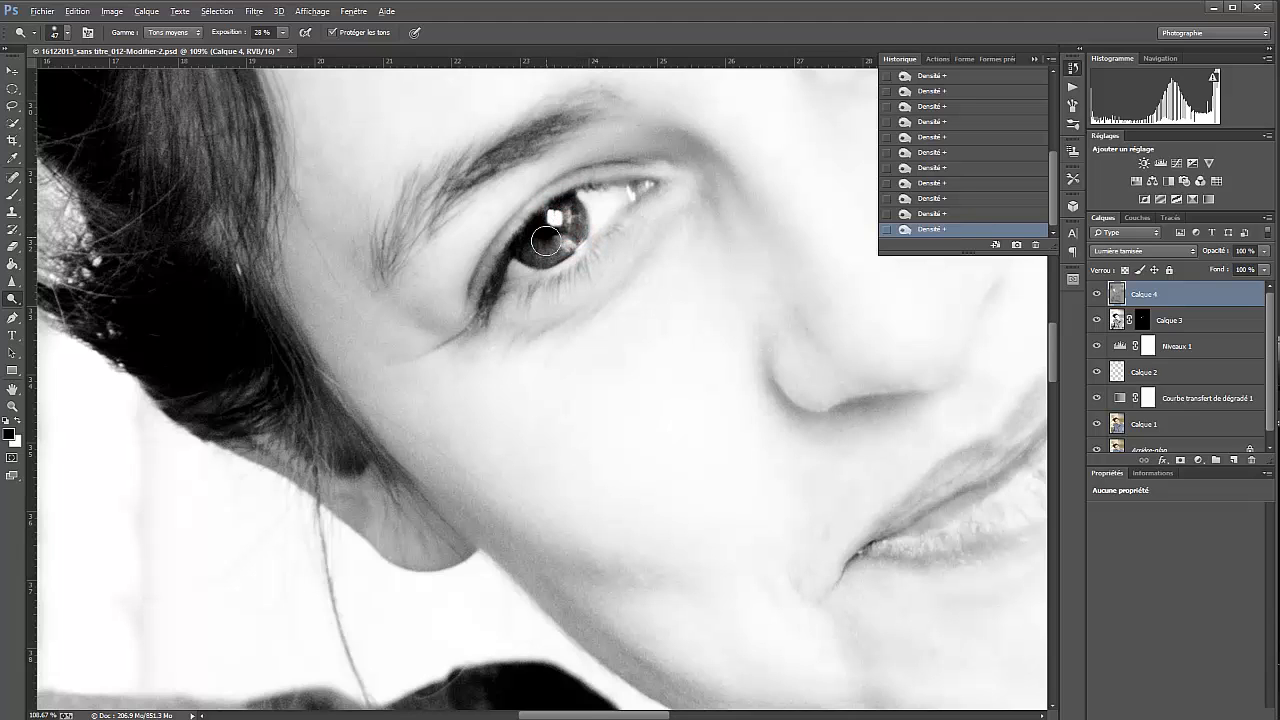
left_click(535, 238)
left_click(563, 208)
left_click(577, 220)
left_click(543, 255)
left_click(528, 247)
Lighten the iris of the other eye with Densité - dabs on Calque 4, keeping the brush size at 47.
left_click_drag(510, 359, 515, 355)
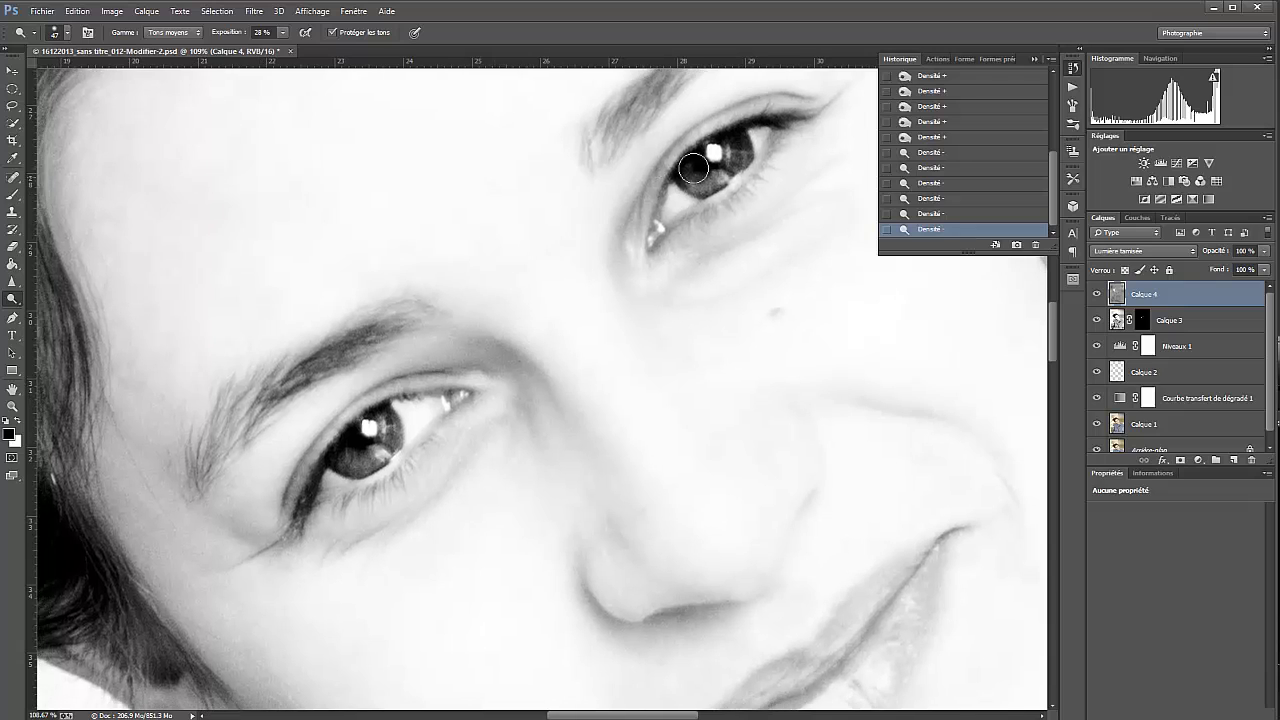
left_click(733, 145)
left_click(733, 159)
left_click(720, 170)
left_click(707, 174)
left_click(691, 170)
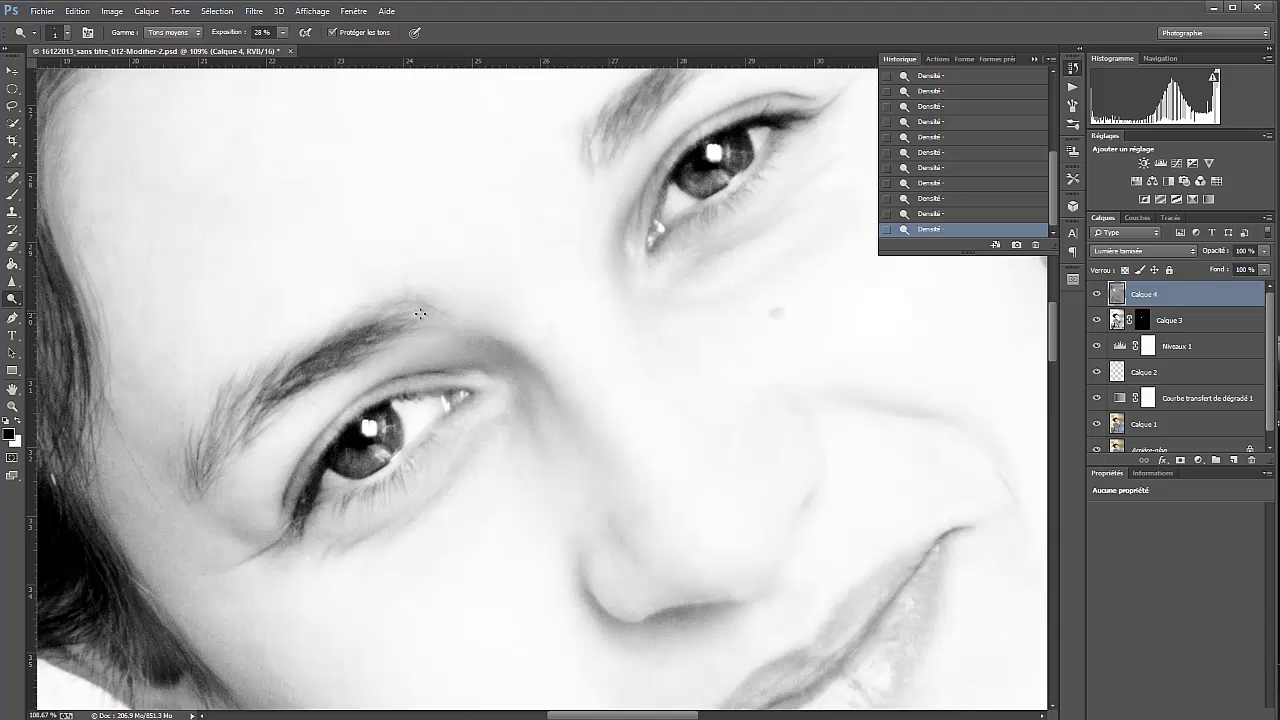
Darken the eyebrow nearest the raised arm with Densité + strokes at brush size 54.
mouse_move(378, 331)
left_mouse_down()
mouse_move(400, 321)
mouse_move(401, 255)
left_mouse_up()
left_click_drag(408, 314, 204, 453)
mouse_move(204, 453)
left_mouse_down()
mouse_move(282, 360)
mouse_move(212, 450)
left_mouse_up()
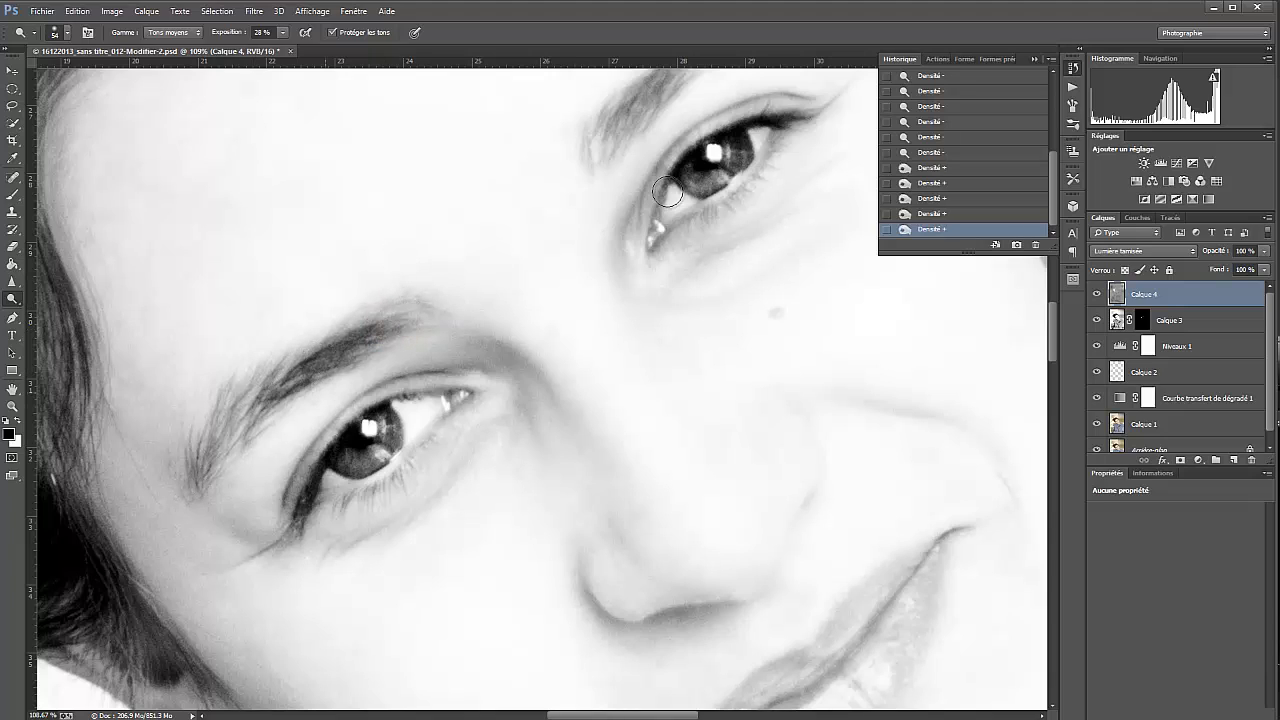
Darken the other eyebrow along its full length with repeated Densité + strokes at brush size 54.
key("b")
left_click_drag(606, 180, 535, 432)
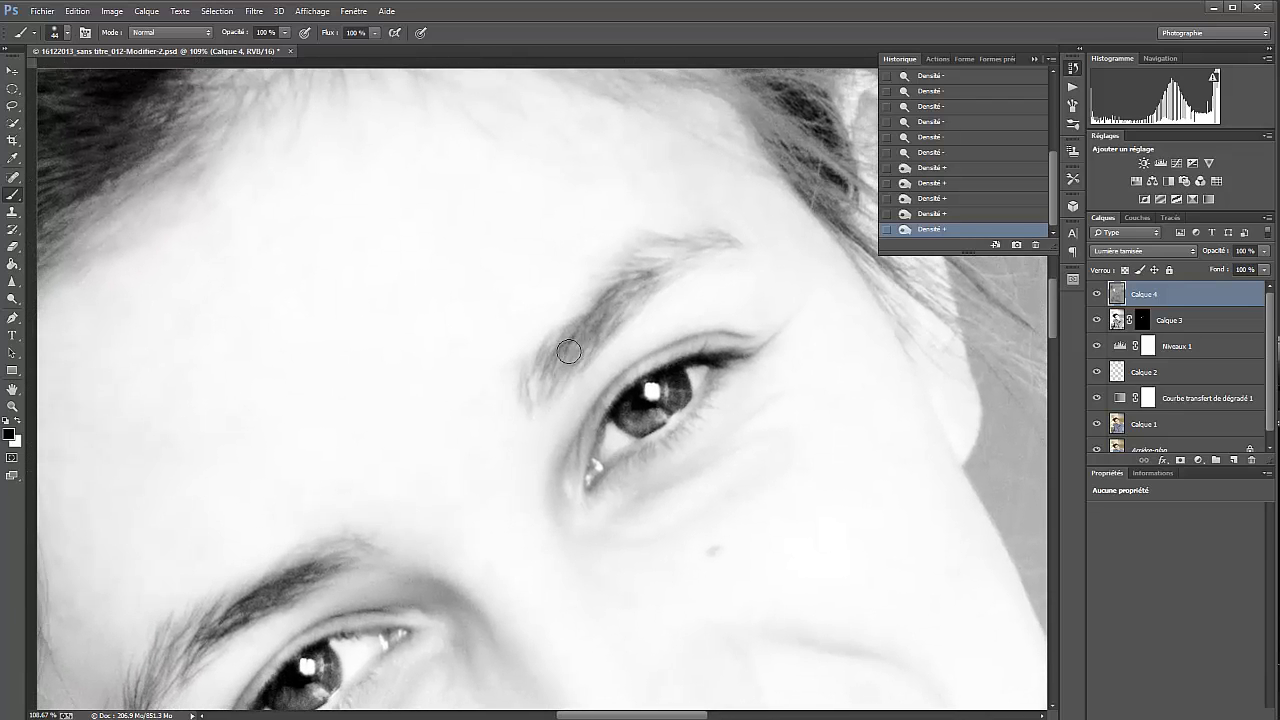
key("alt")
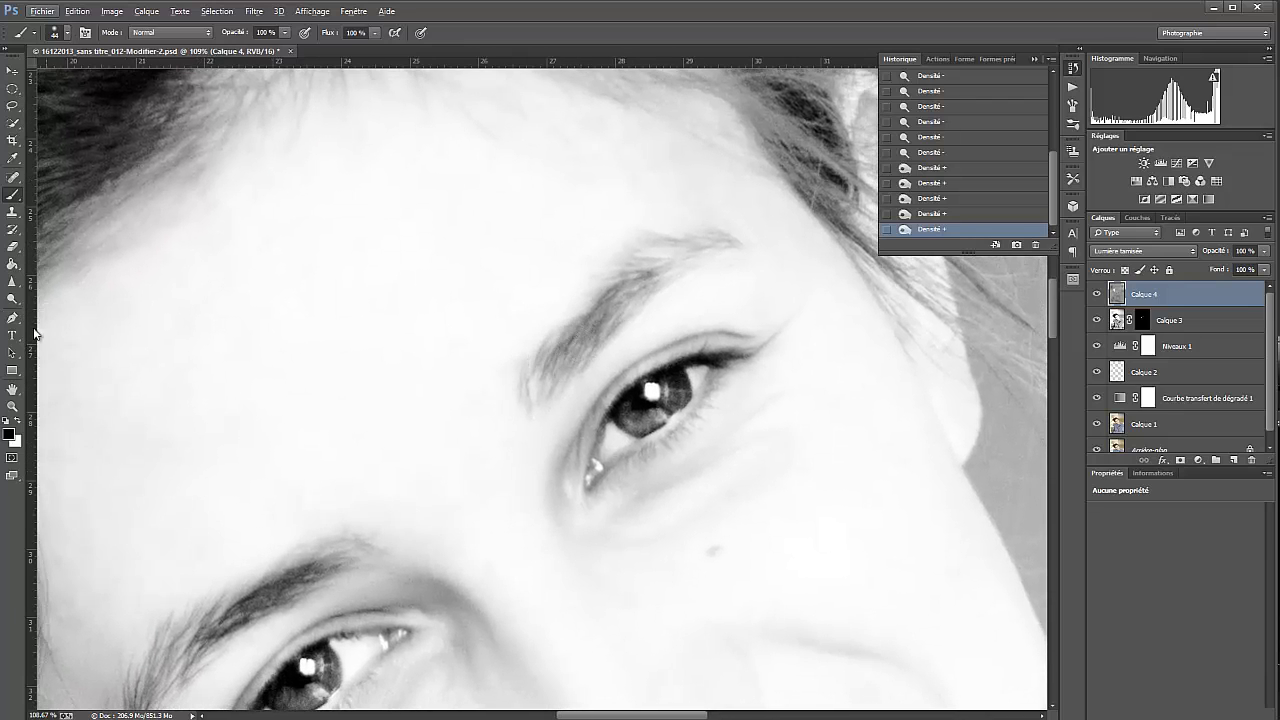
left_click(12, 300)
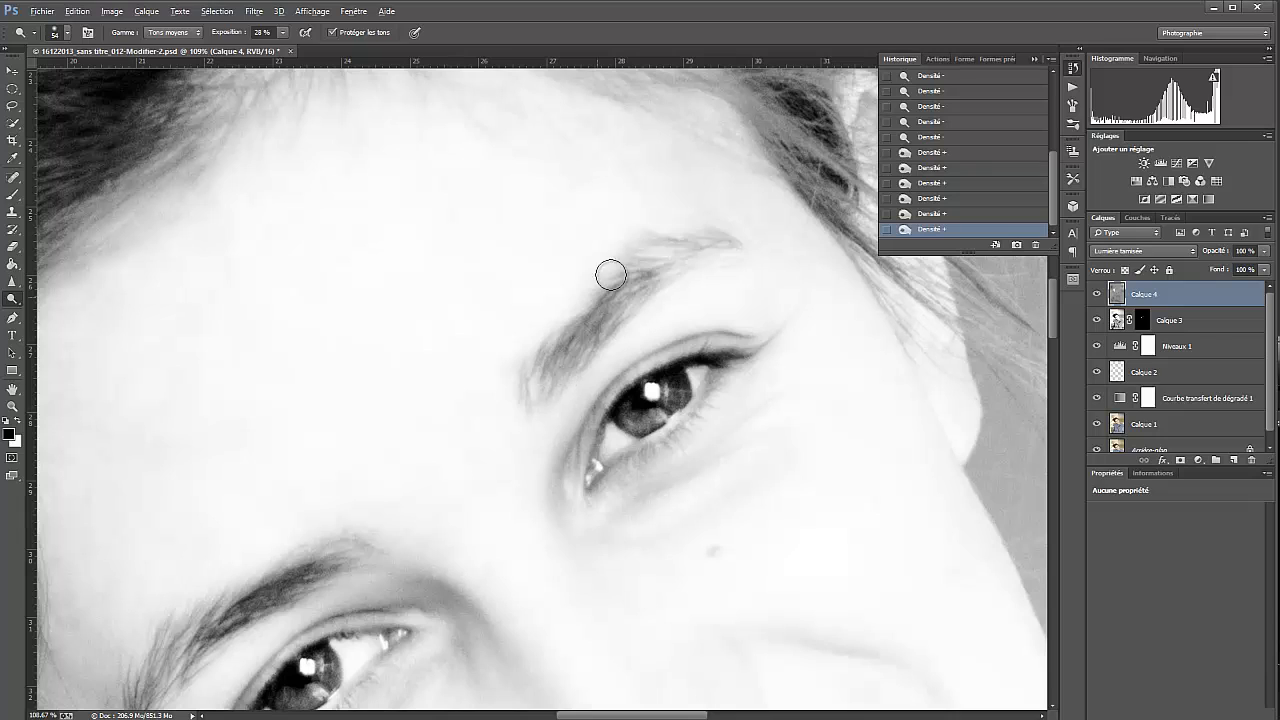
left_click_drag(568, 362, 618, 293)
left_click_drag(546, 381, 634, 276)
mouse_move(592, 320)
left_mouse_down()
mouse_move(726, 258)
mouse_move(679, 256)
mouse_move(708, 238)
left_mouse_up()
left_click_drag(624, 276, 748, 231)
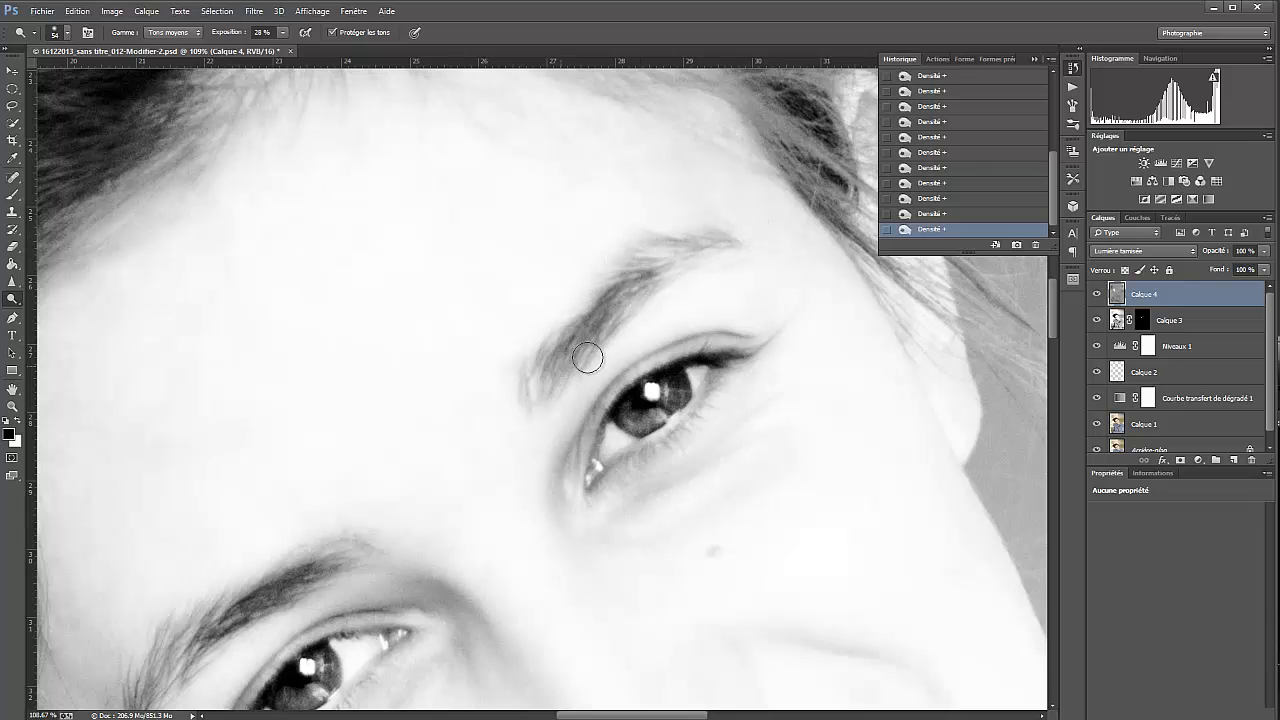
Check the whole face, and lighten the area around the lowered arm with Densité - strokes at brush size 163.
scroll(595, 394, "down", 6)
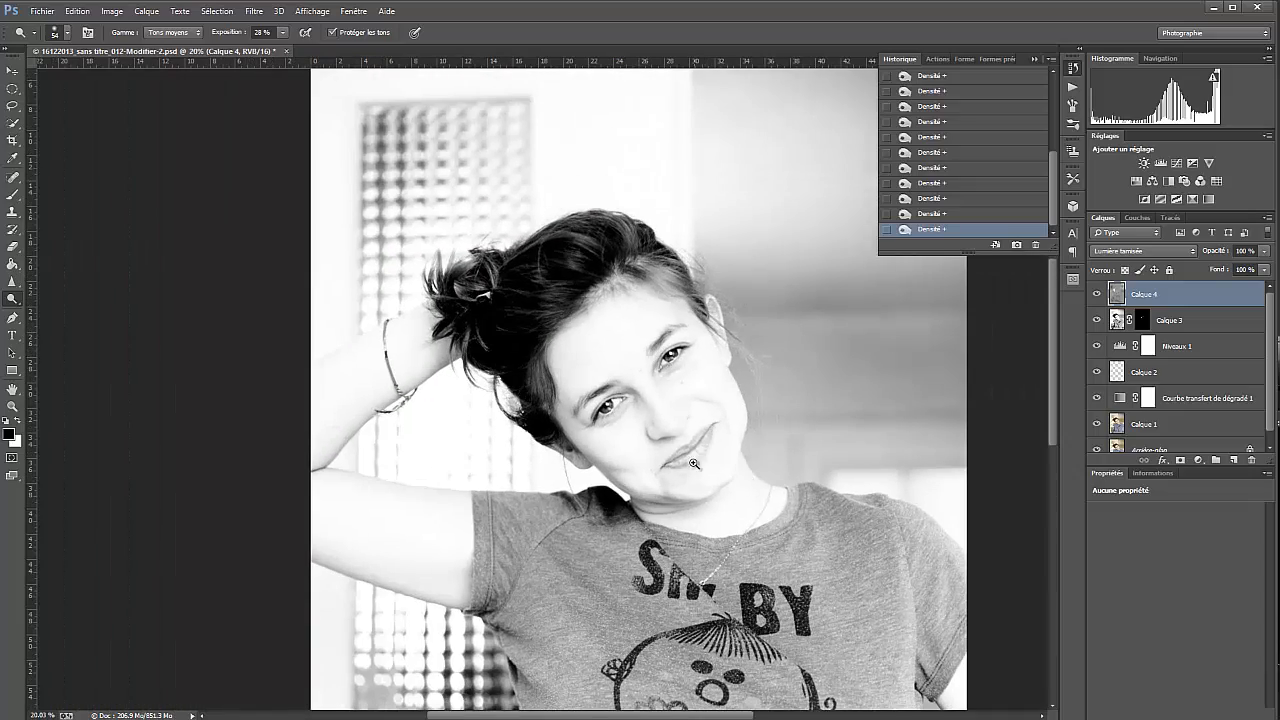
scroll(707, 453, "up", 3)
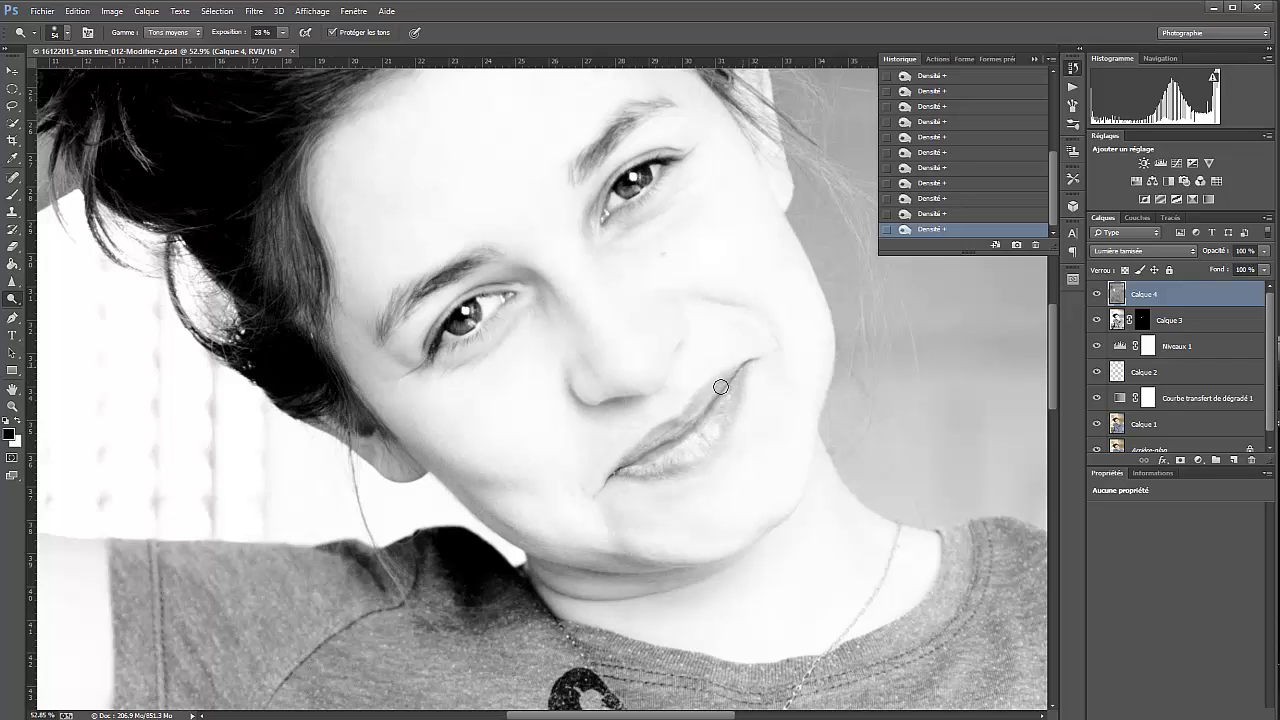
left_click_drag(735, 426, 716, 447)
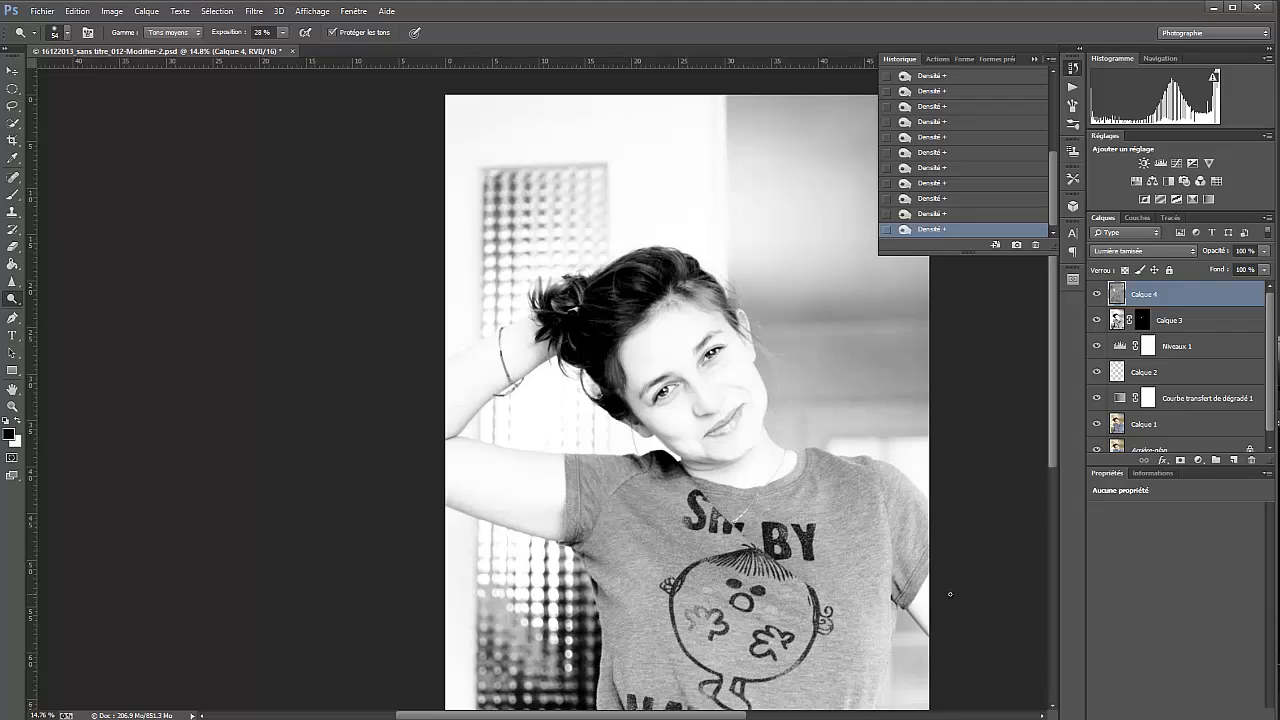
left_click_drag(890, 543, 901, 540)
mouse_move(928, 593)
left_mouse_down()
mouse_move(931, 612)
mouse_move(928, 592)
left_mouse_up()
mouse_move(928, 592)
left_mouse_down()
mouse_move(925, 612)
mouse_move(930, 580)
left_mouse_up()
left_click_drag(837, 570, 835, 577)
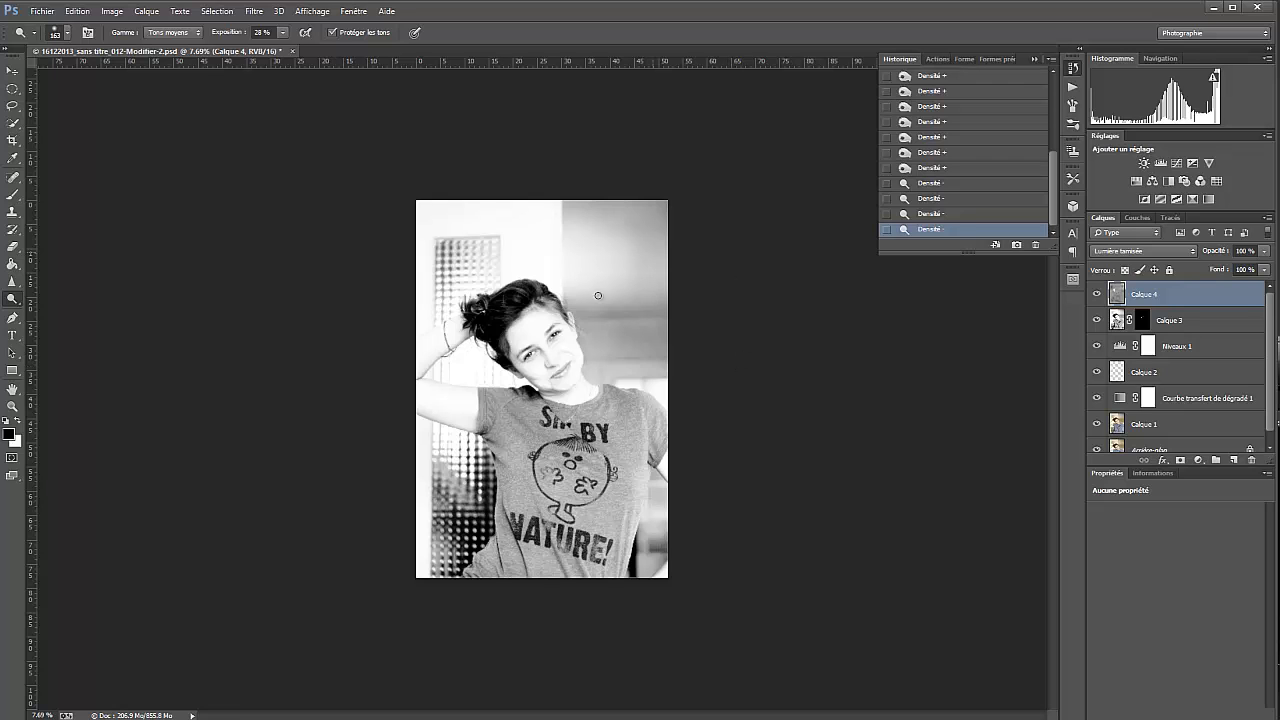
Stamp all visible layers into a new top layer and open the Accentuation filter on it.
left_click_drag(548, 350, 586, 356)
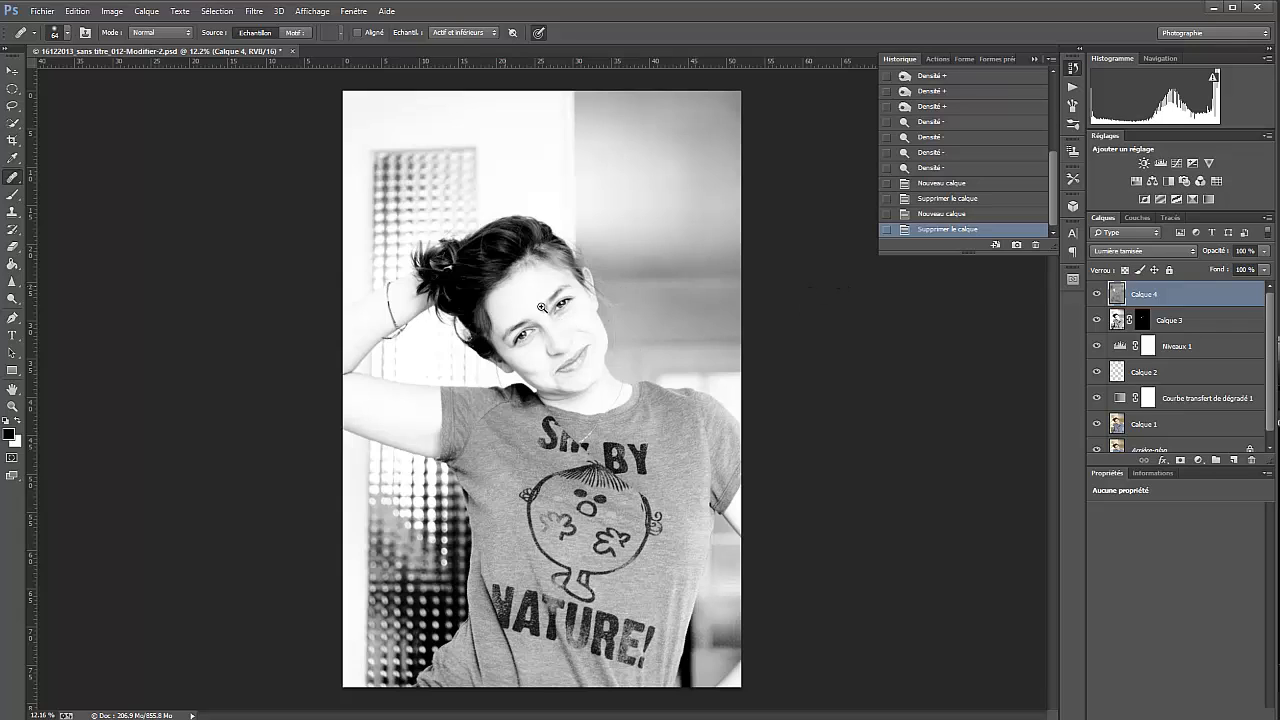
mouse_move(544, 309)
left_mouse_down()
mouse_move(606, 314)
mouse_move(589, 320)
mouse_move(600, 331)
mouse_move(511, 374)
mouse_move(541, 359)
mouse_move(549, 369)
left_mouse_up()
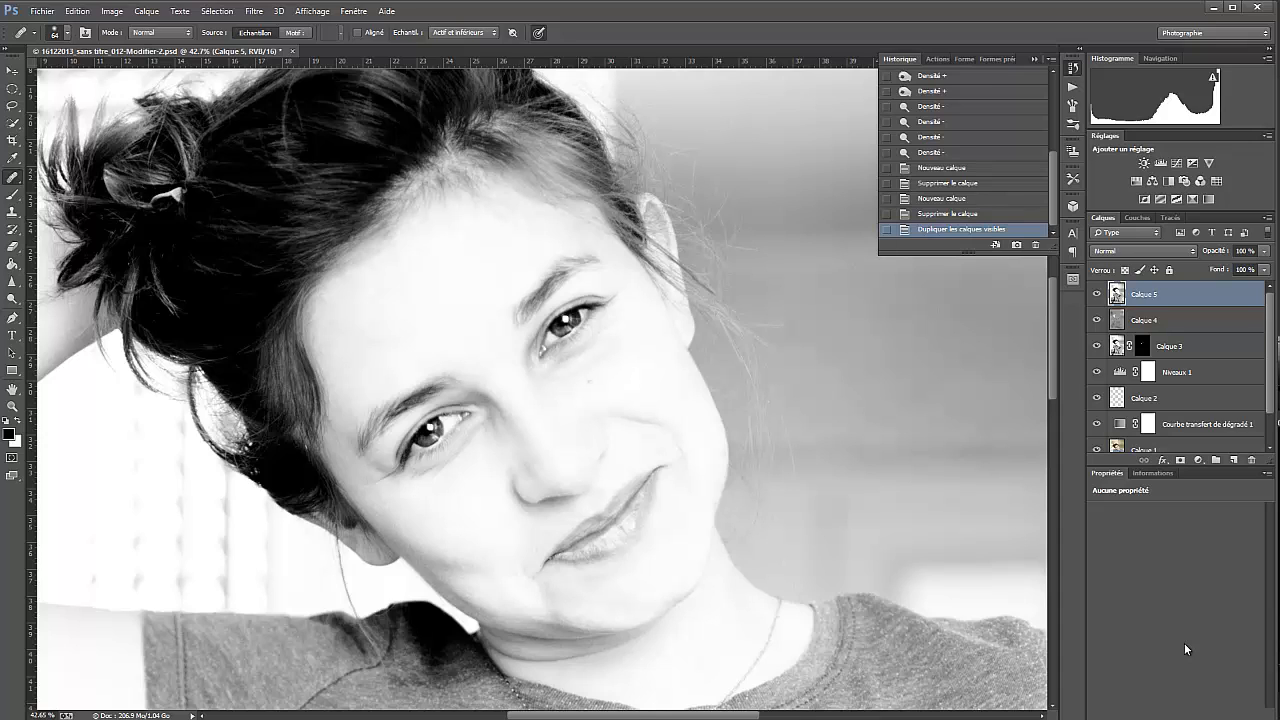
left_click(253, 11)
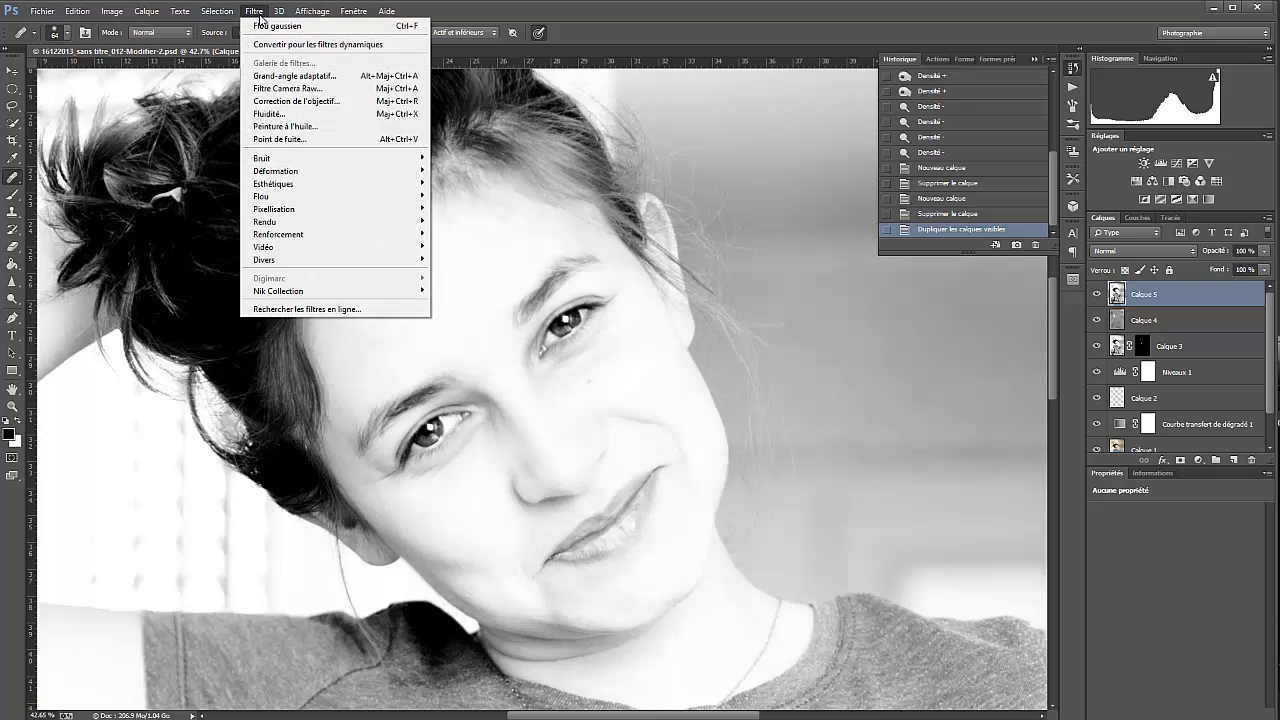
mouse_move(272, 236)
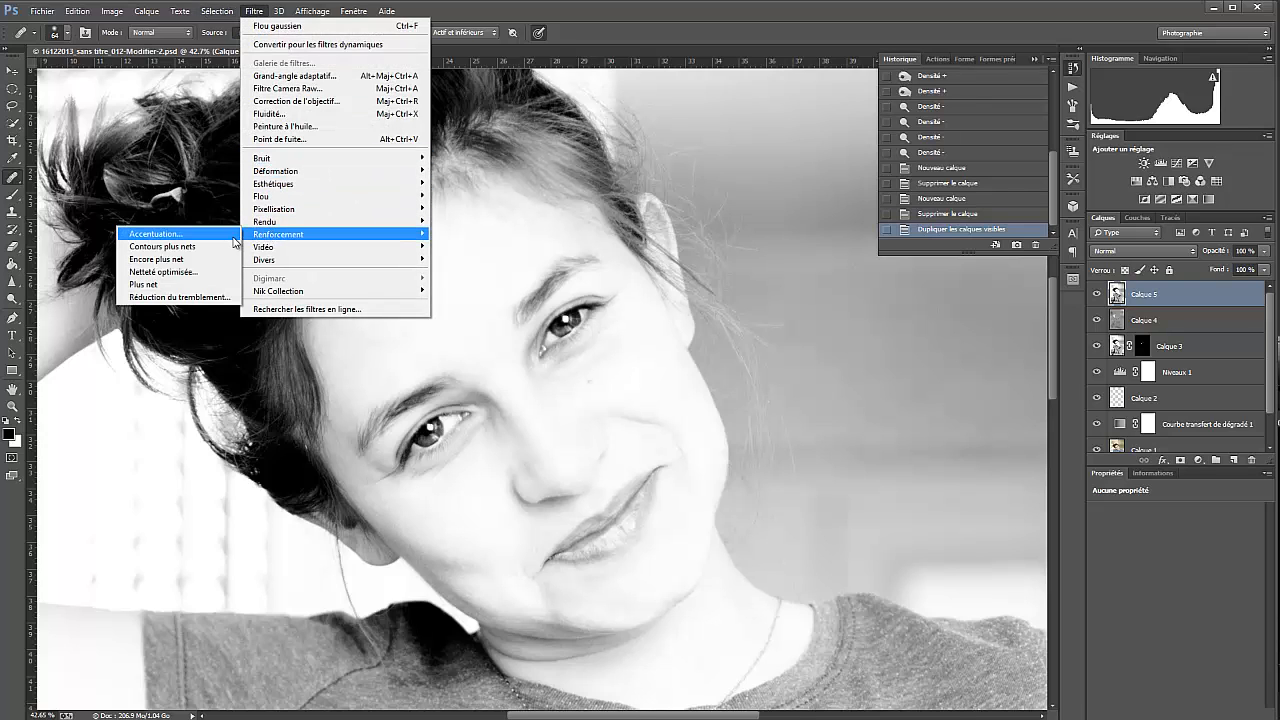
left_click(230, 236)
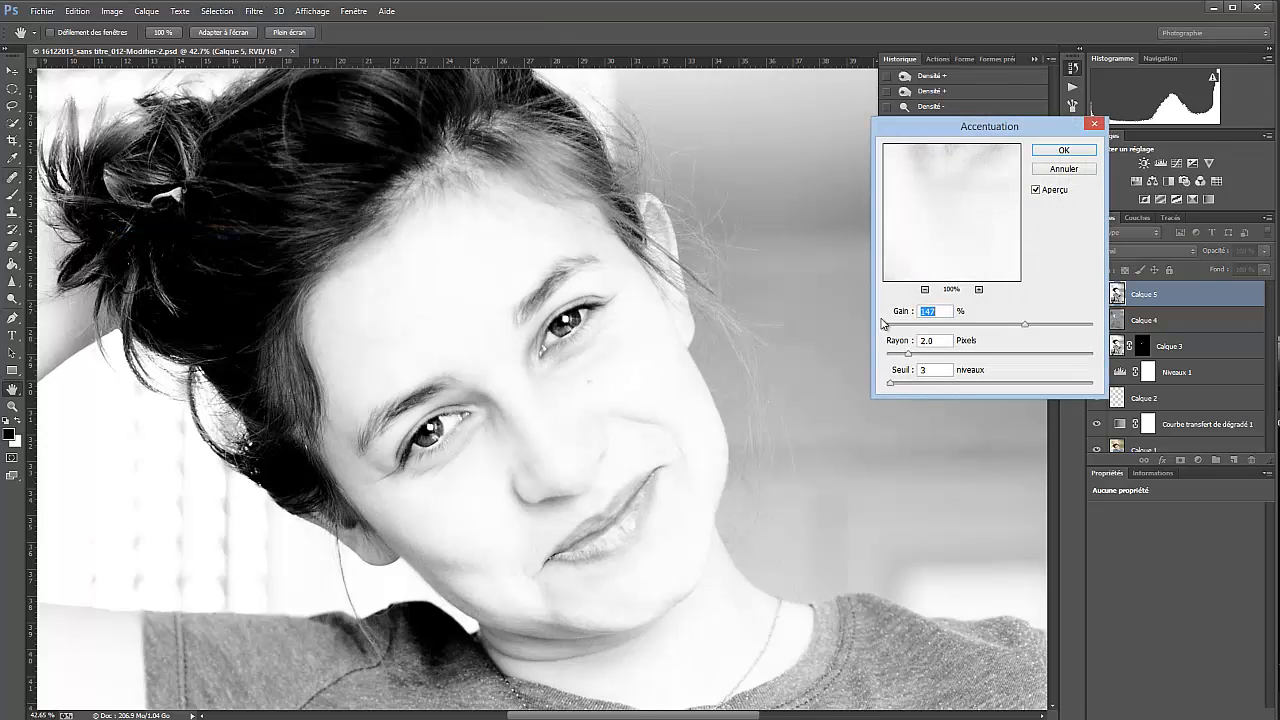
Compare the sharpening preview, lower the threshold and apply Accentuation with a gain of 147 % and a radius of 2.0 pixels.
left_click(1036, 190)
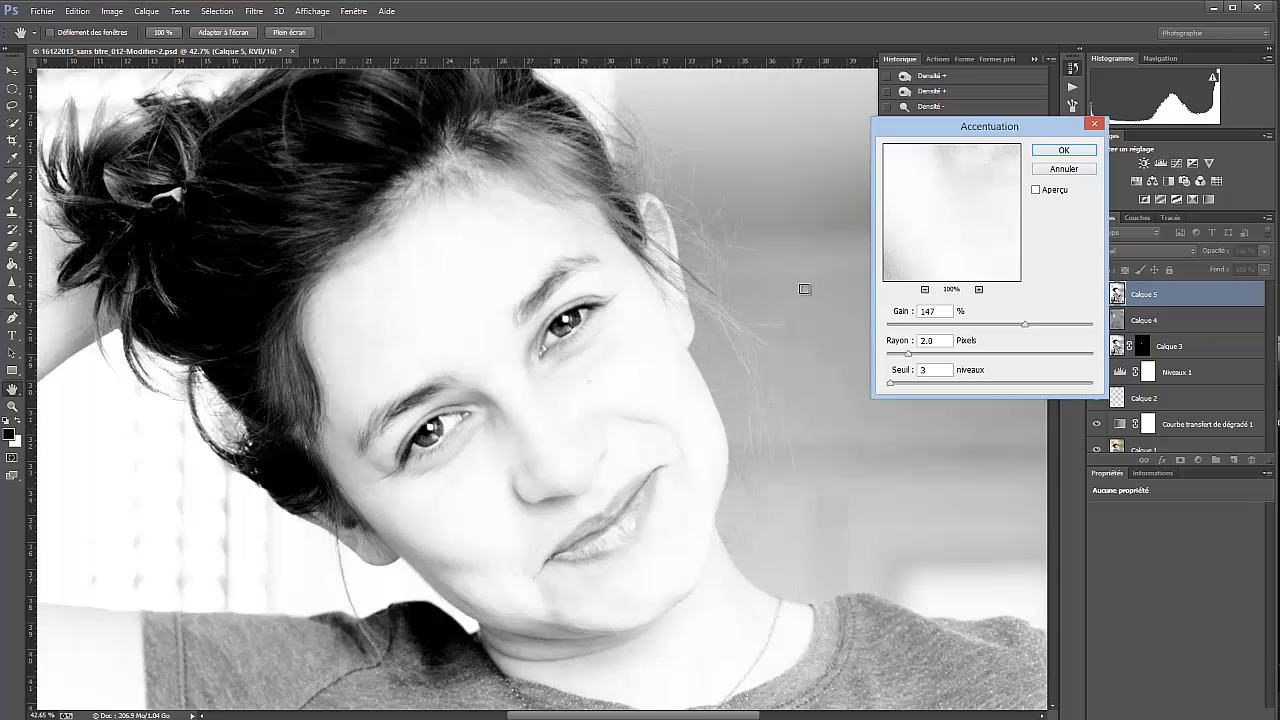
left_click(1036, 190)
left_click_drag(1039, 128, 961, 203)
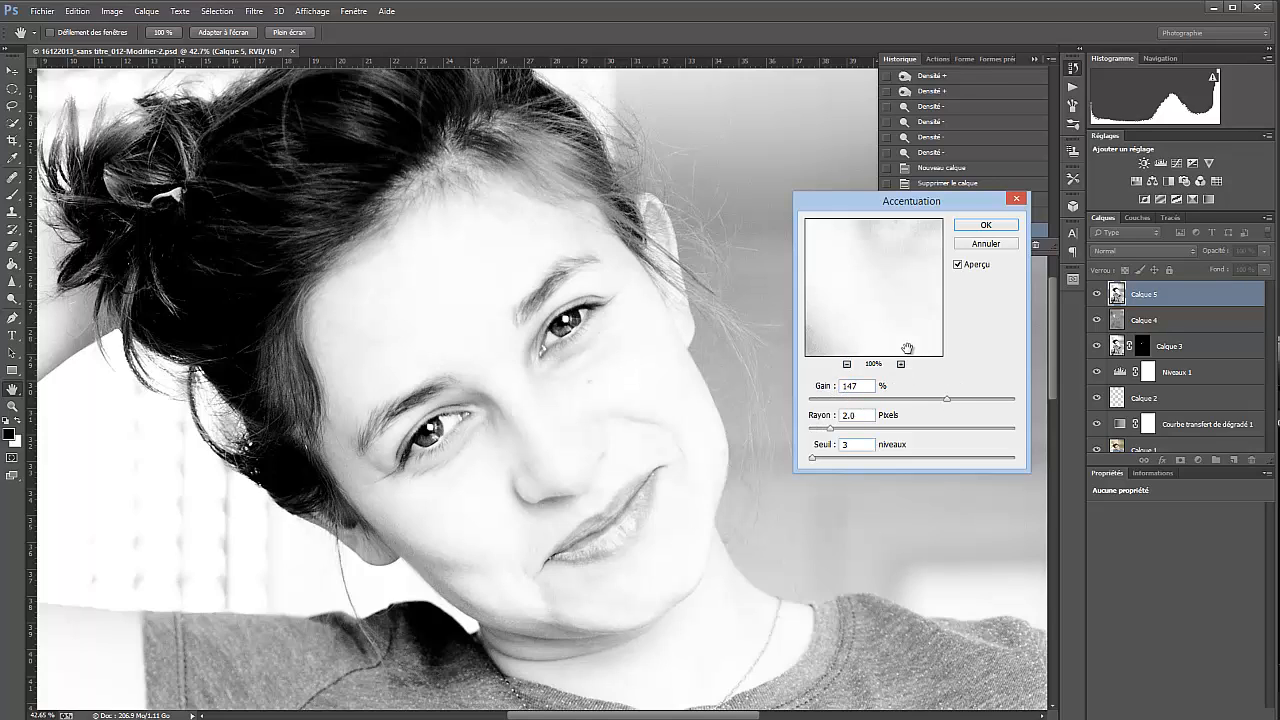
left_click_drag(905, 323, 917, 354)
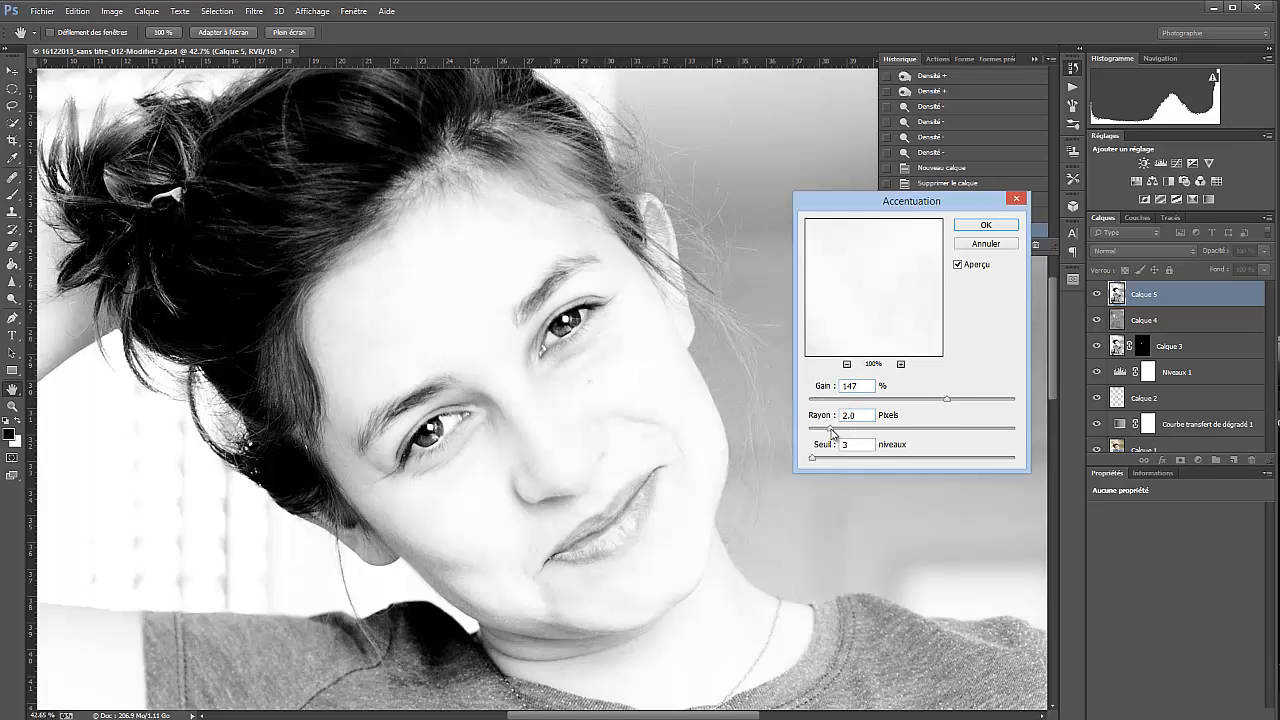
left_click_drag(816, 463, 794, 463)
left_click(987, 228)
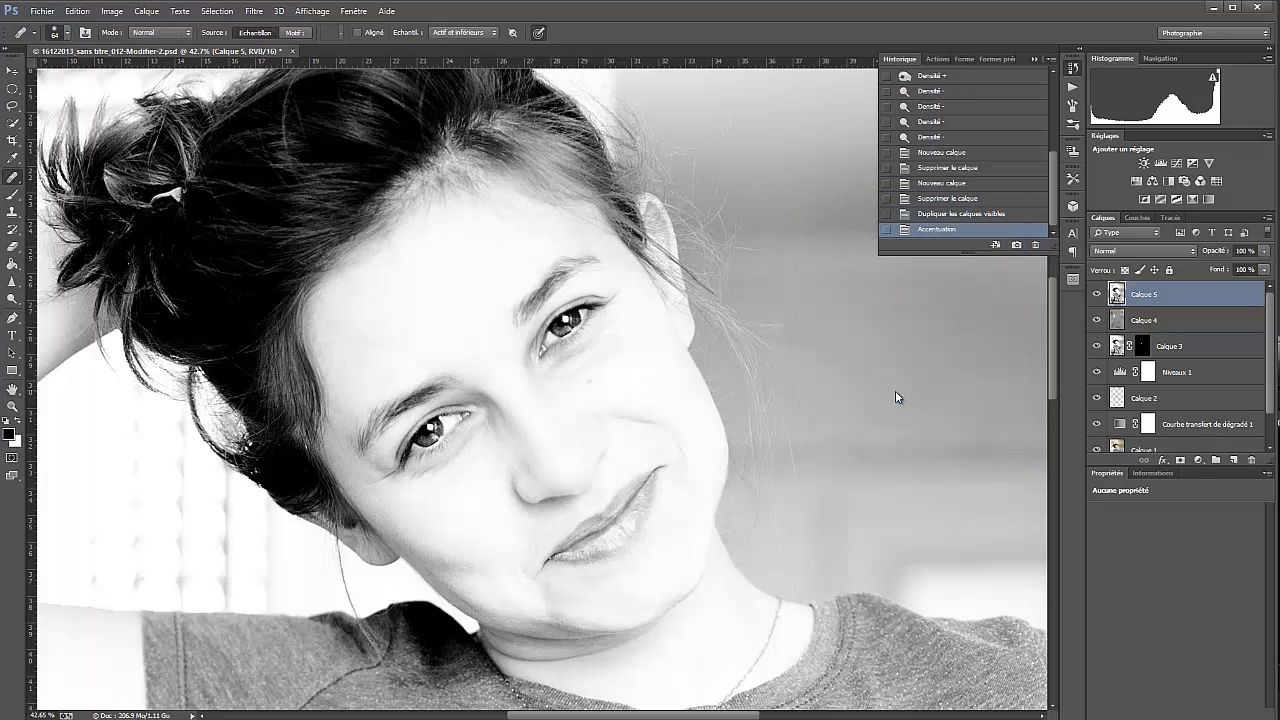
left_click_drag(869, 396, 791, 463)
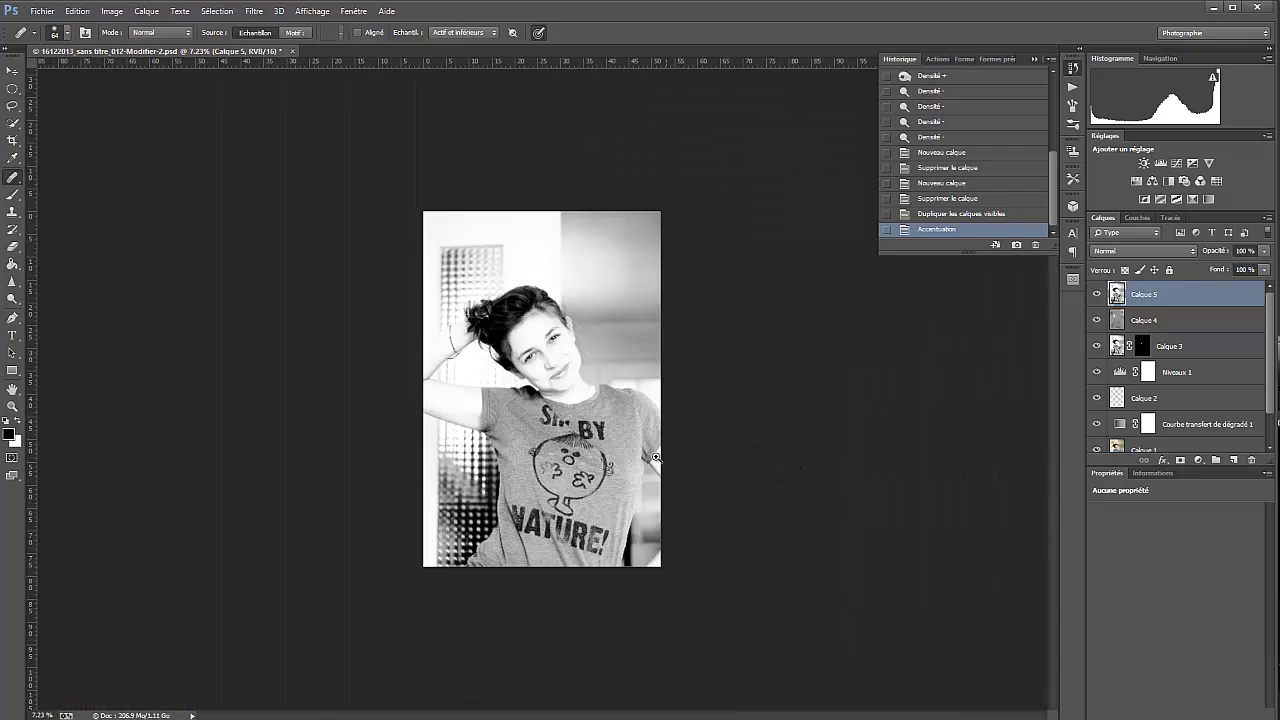
left_click_drag(572, 390, 603, 408)
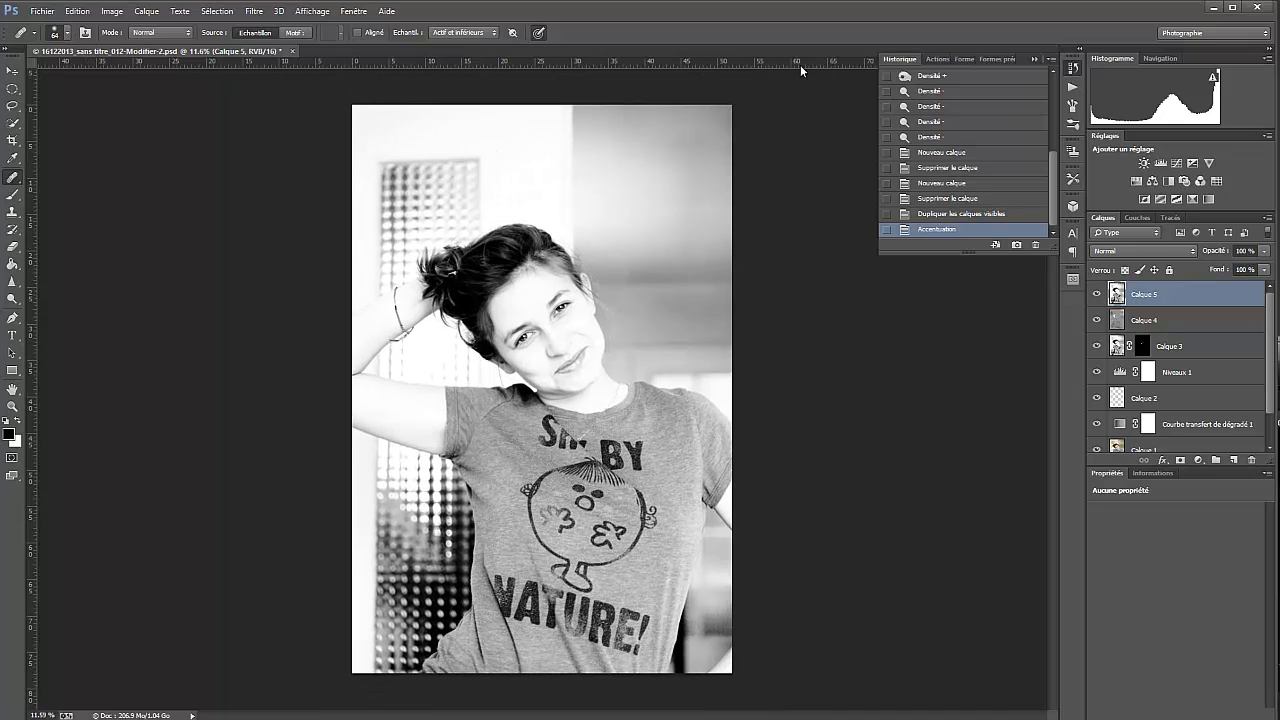
left_click(254, 11)
mouse_move(262, 260)
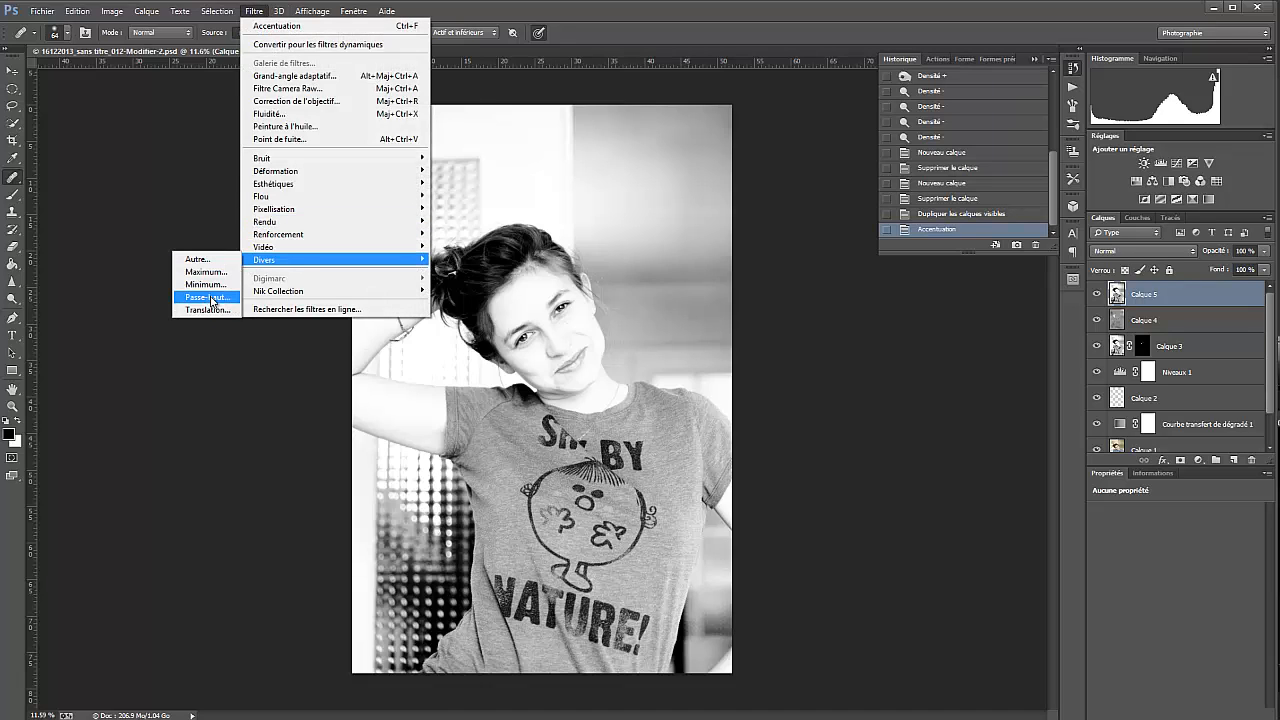
left_click(213, 298)
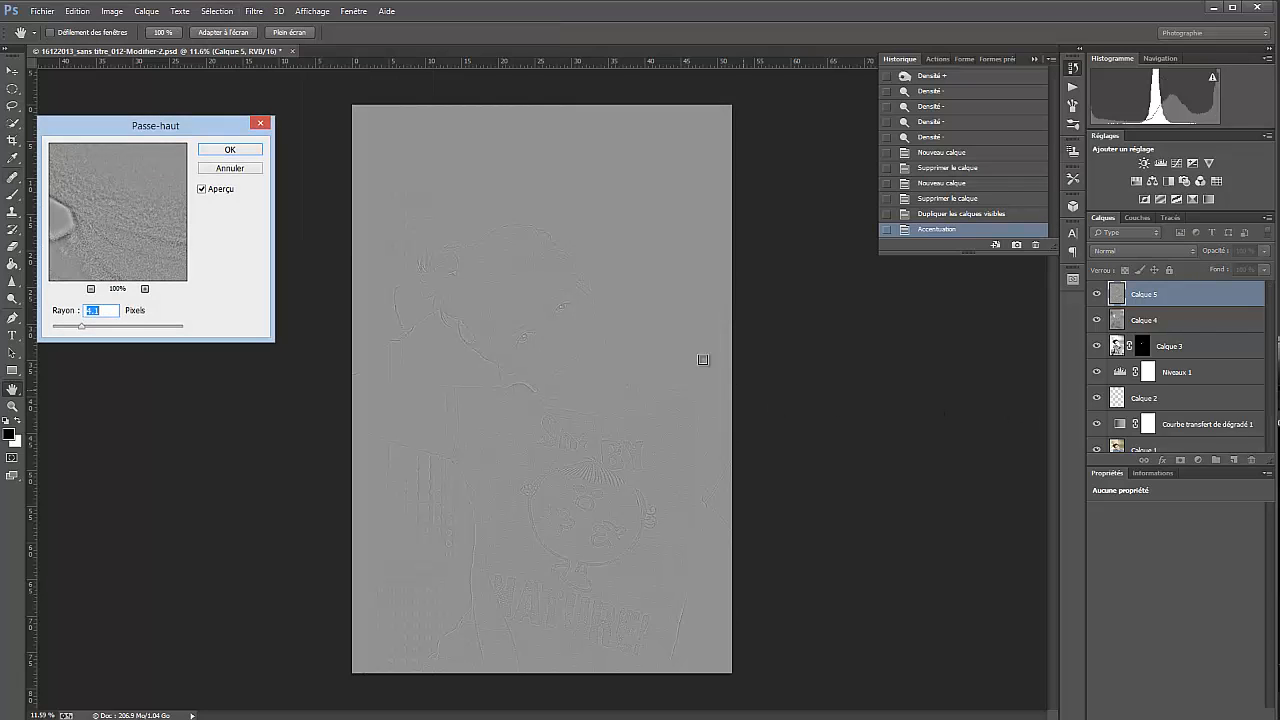
left_click(564, 318, "ctrl")
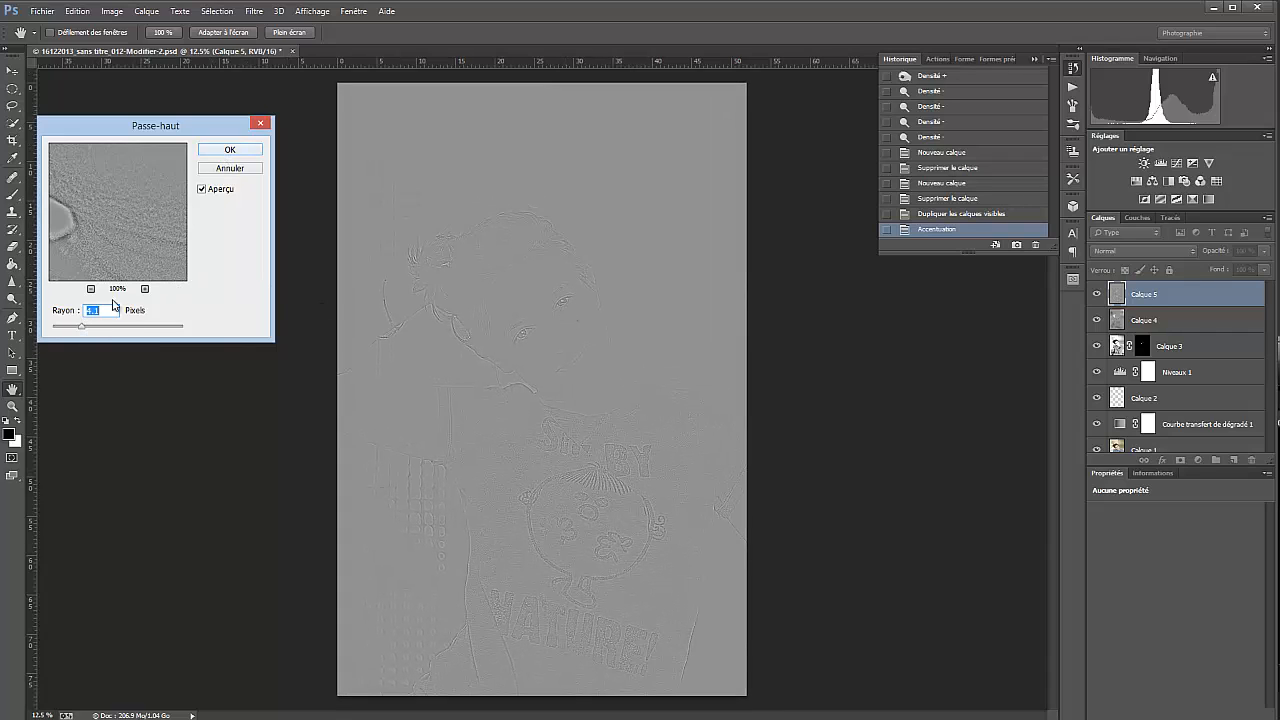
left_click_drag(81, 328, 48, 334)
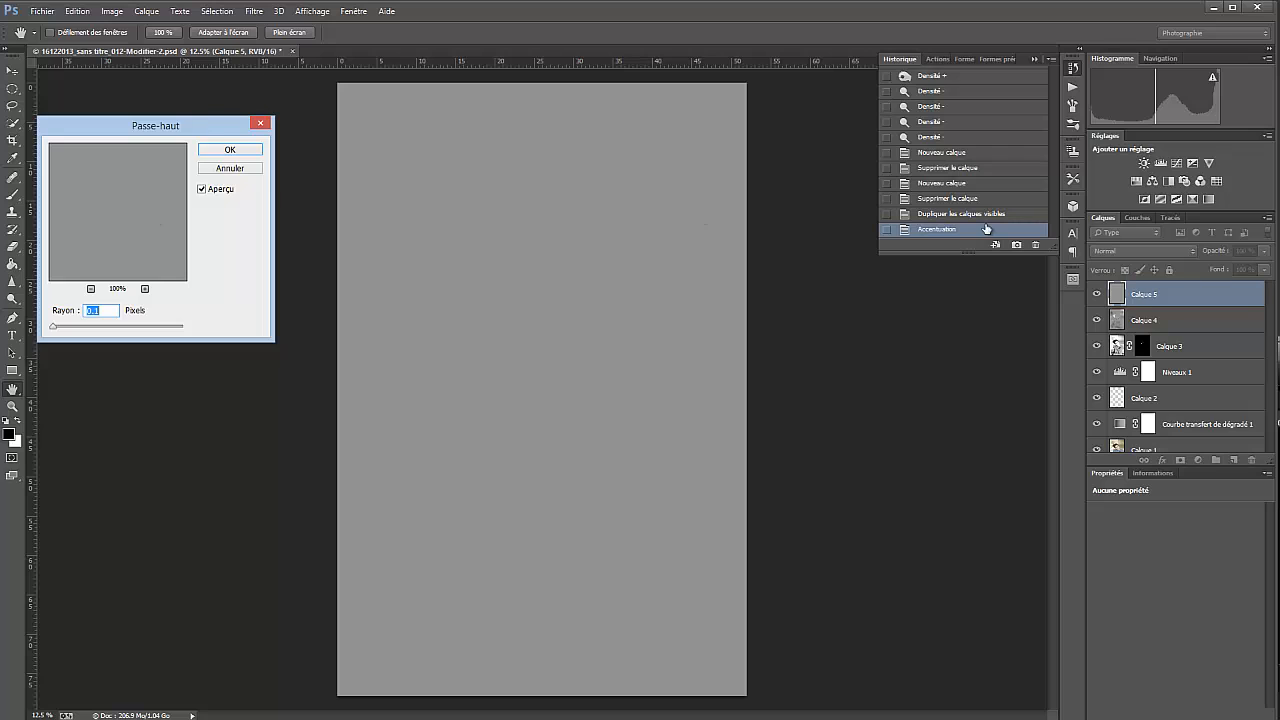
left_click(230, 168)
key("j")
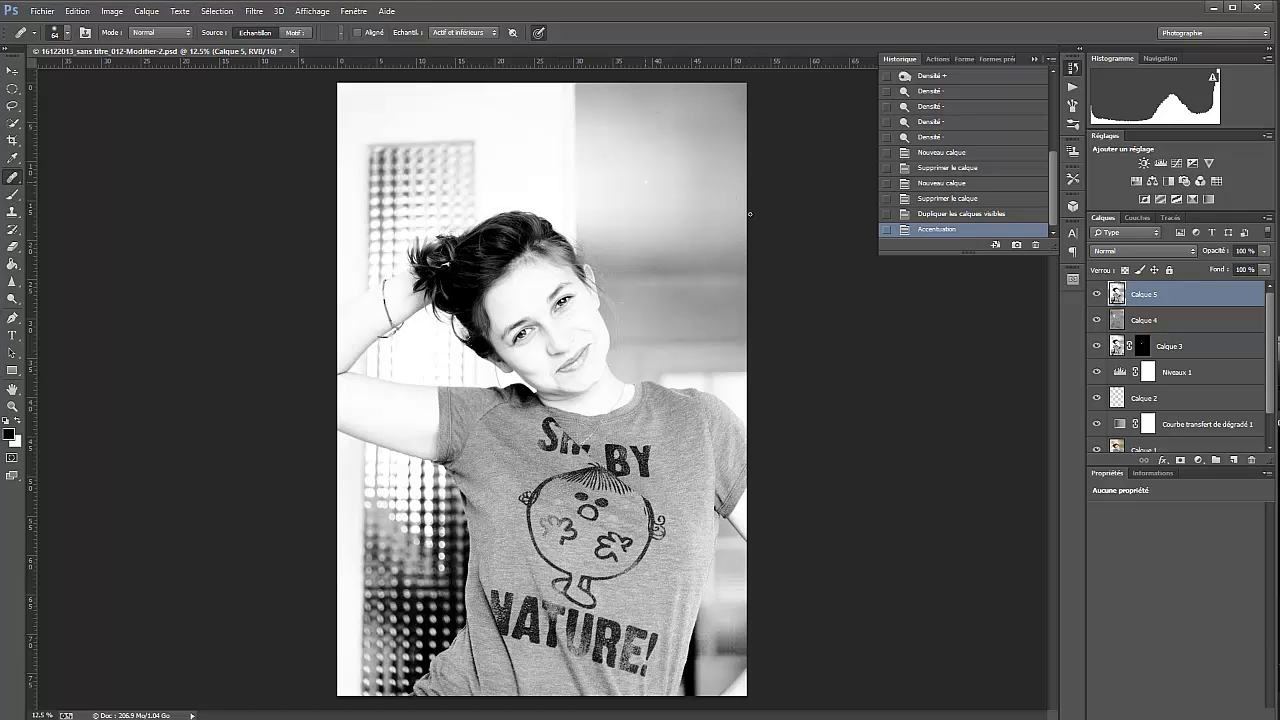
Apply the Passe-haut filter to Calque 5 with a slightly reduced radius.
left_click(254, 12)
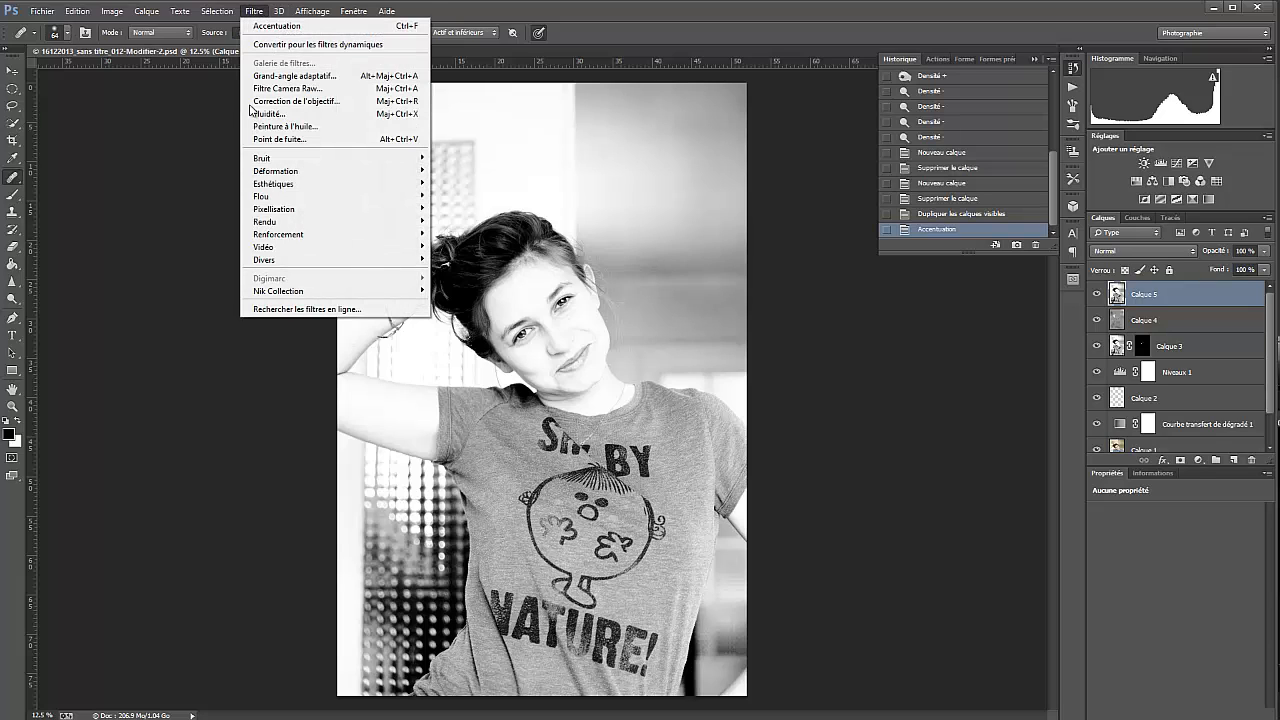
mouse_move(245, 260)
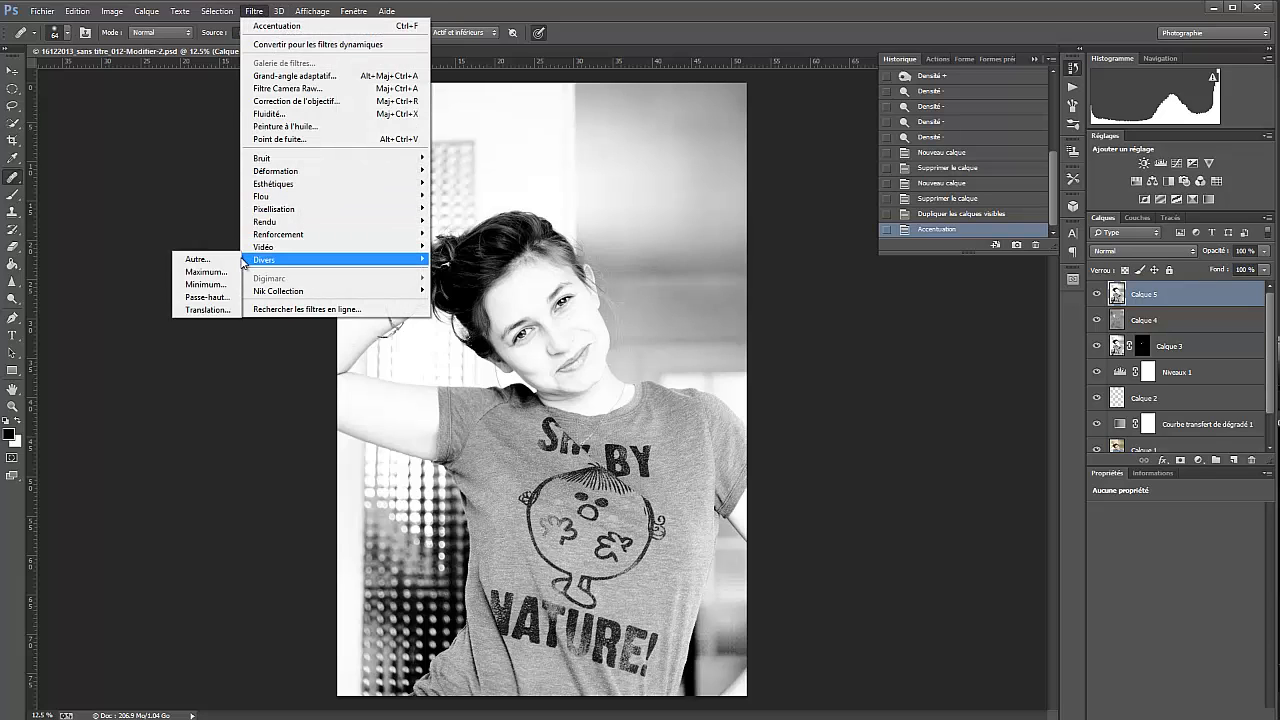
left_click(203, 297)
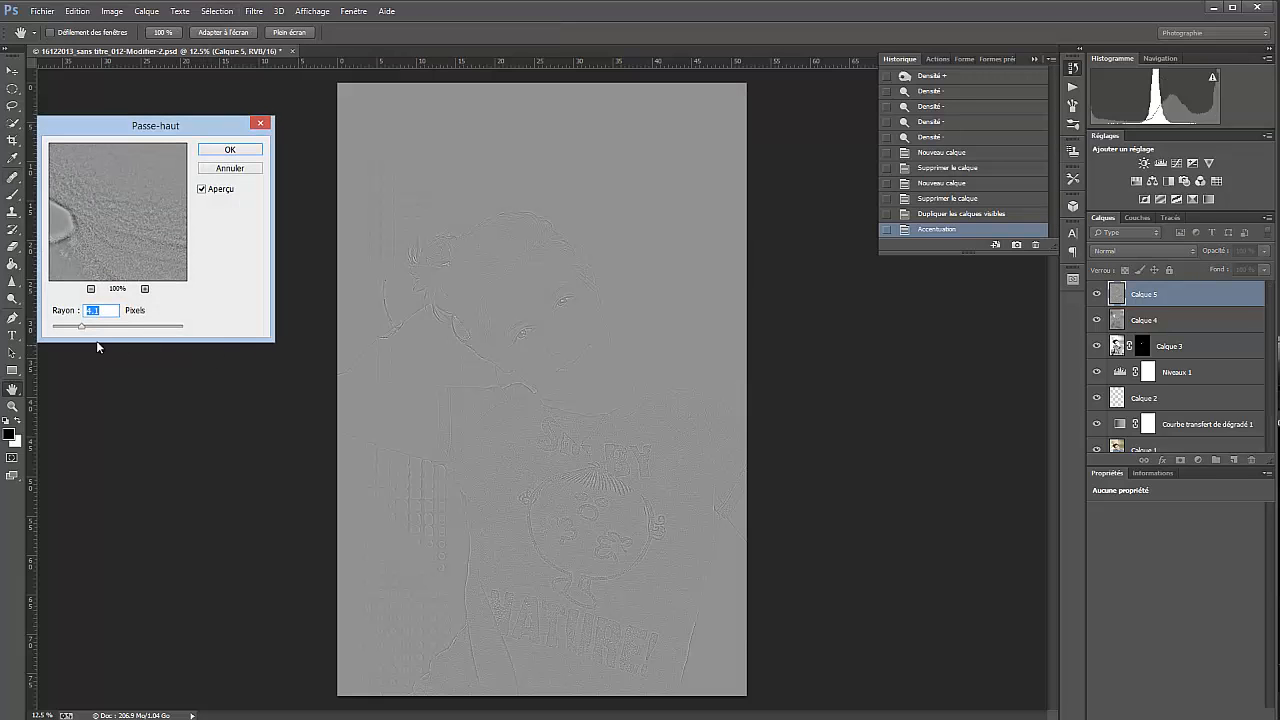
mouse_move(83, 330)
left_mouse_down()
mouse_move(46, 338)
mouse_move(78, 338)
left_mouse_up()
left_click(245, 150)
key("j")
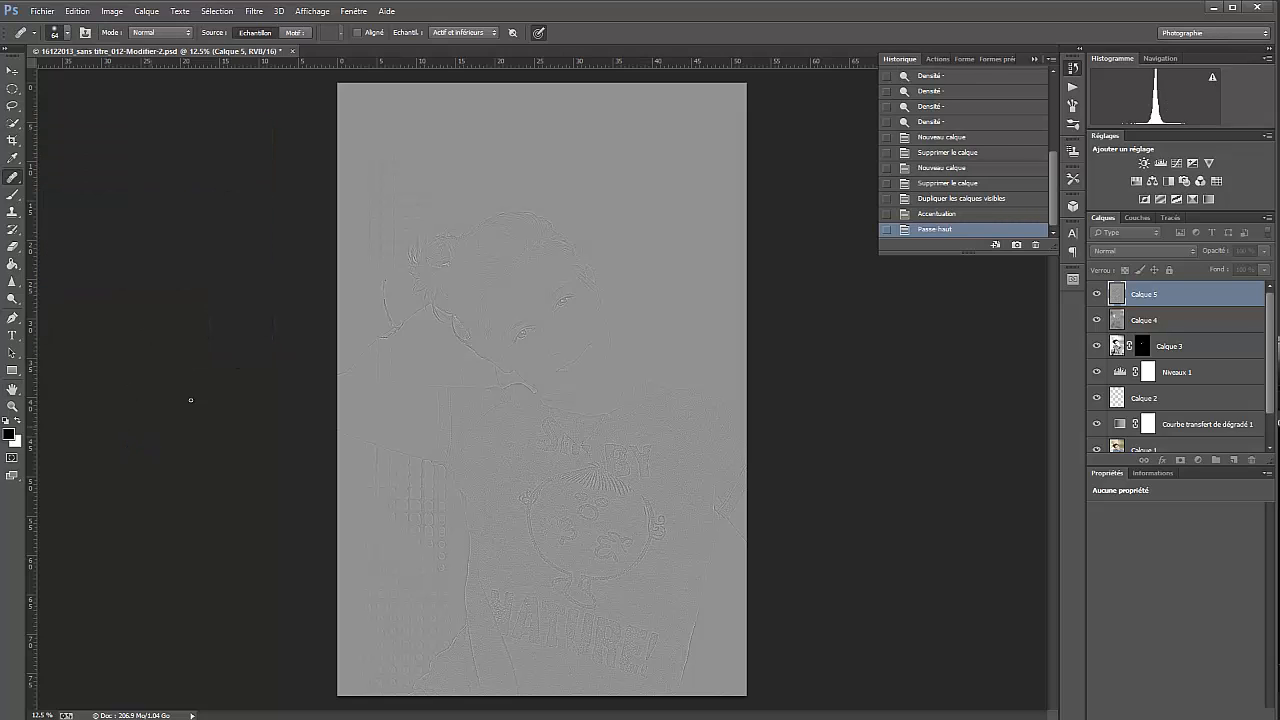
Set the blend mode of Calque 5 to Lumière tamisée.
left_click(1169, 249)
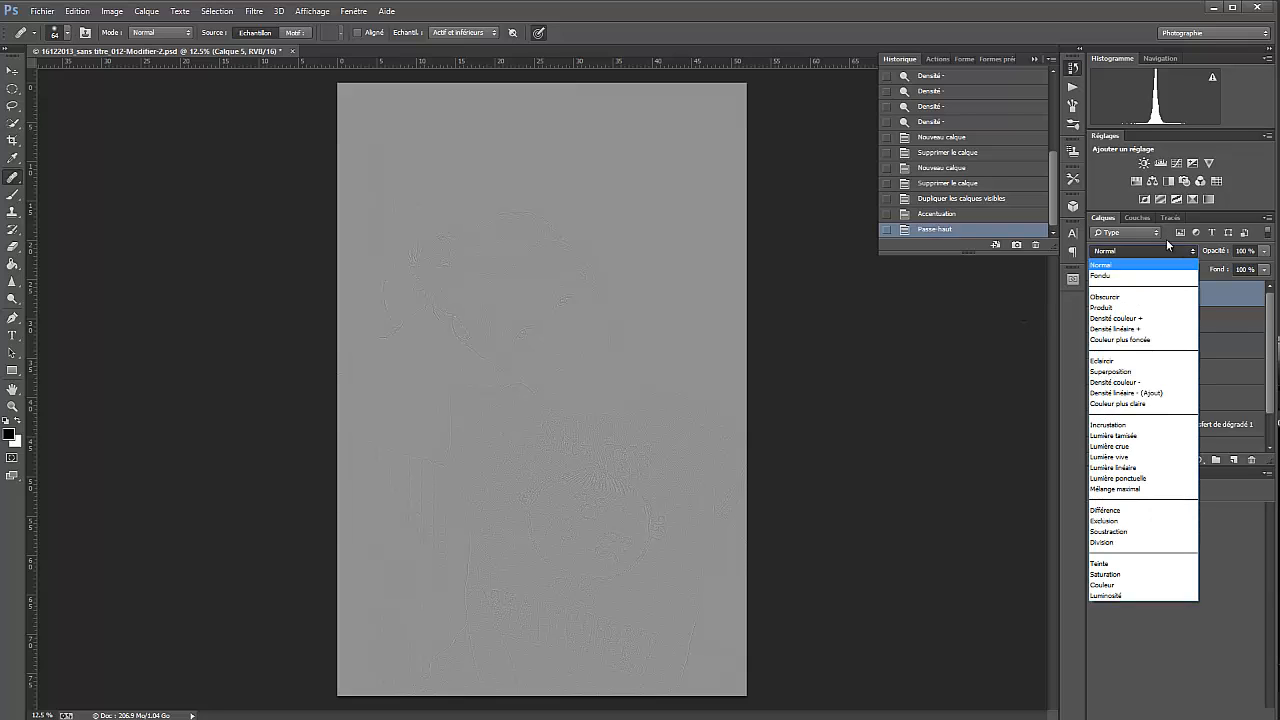
left_click(1115, 438)
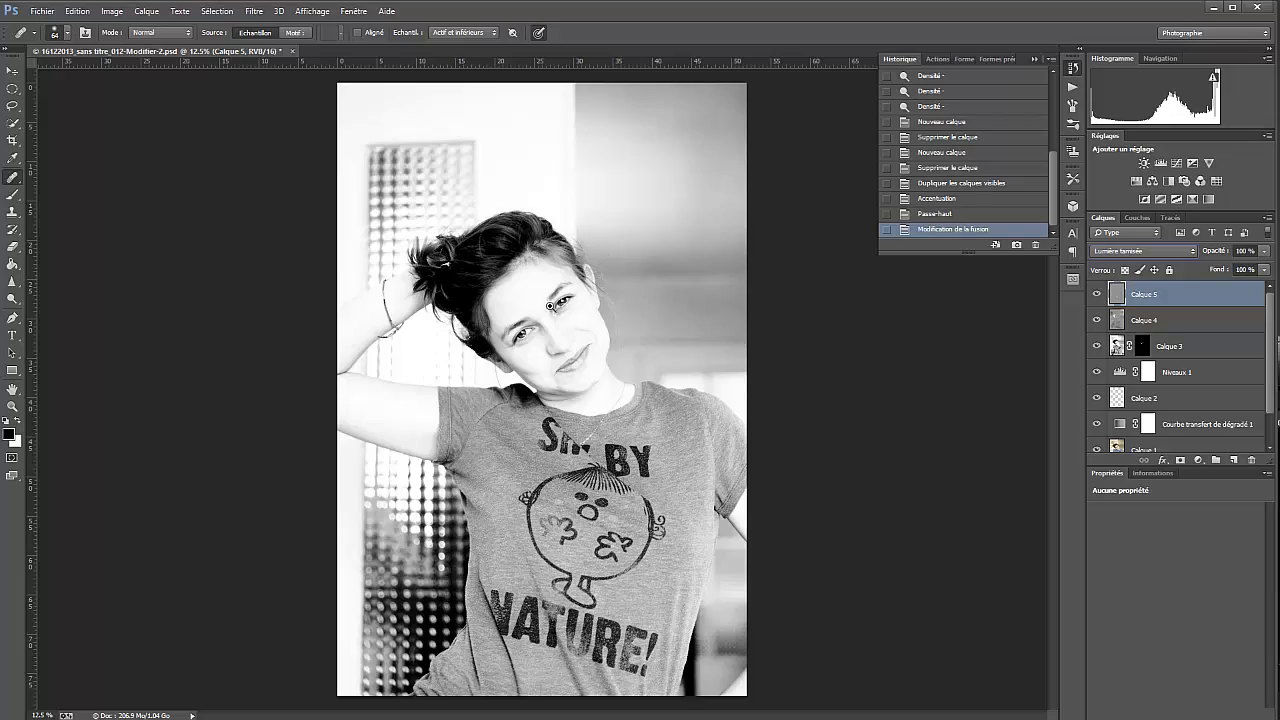
left_click_drag(549, 318, 565, 360)
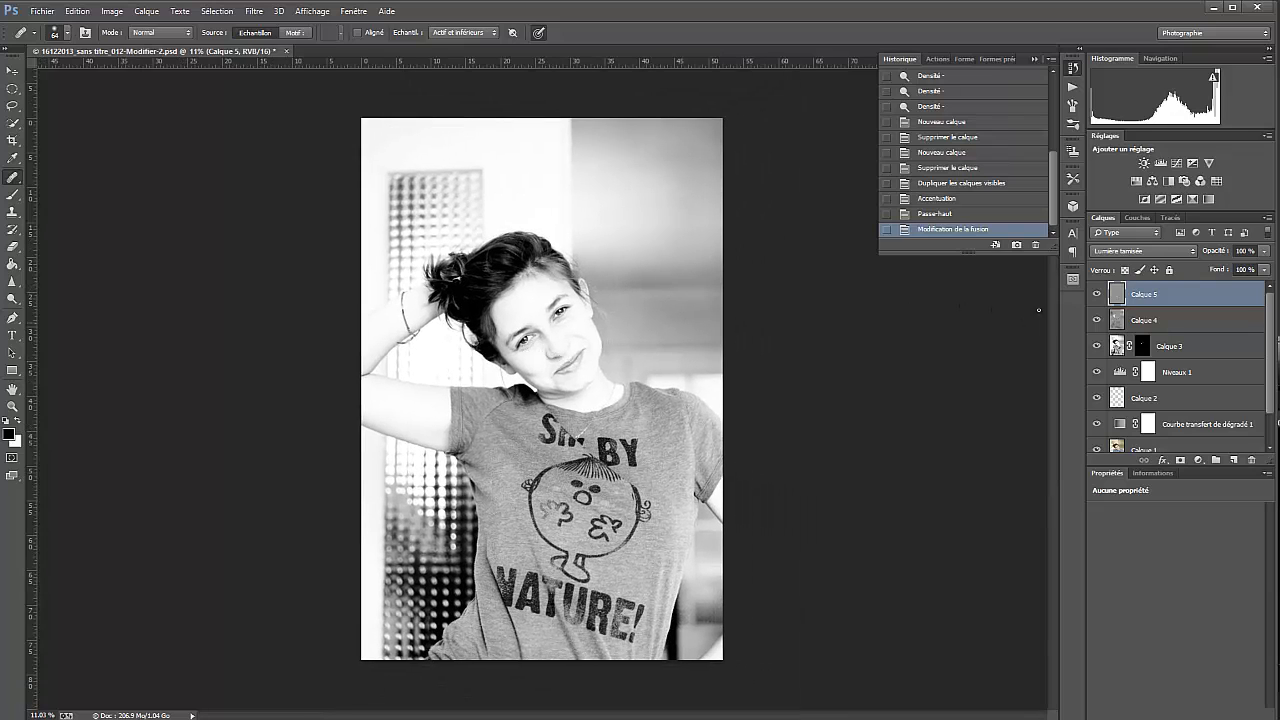
Compare the portrait with and without the Calque 5 sharpening, close up on the face and on the whole image.
left_click(1097, 294)
left_click_drag(562, 340, 640, 341)
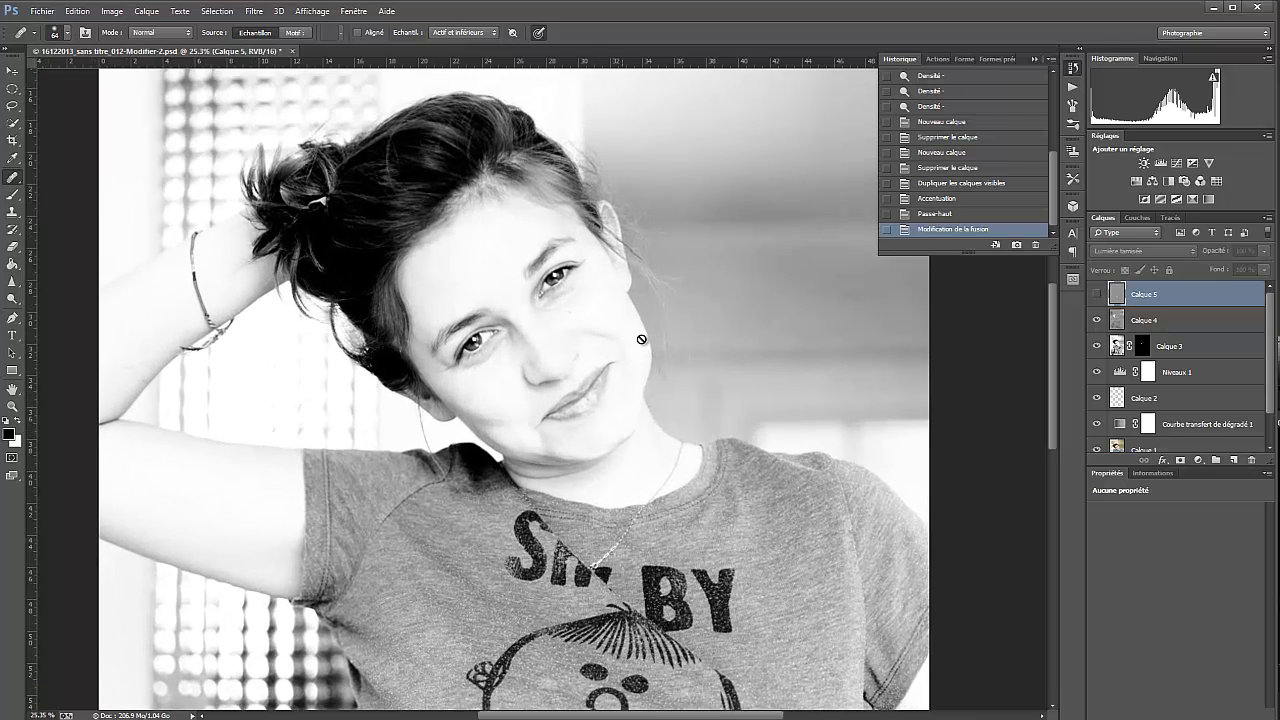
left_click(1098, 293)
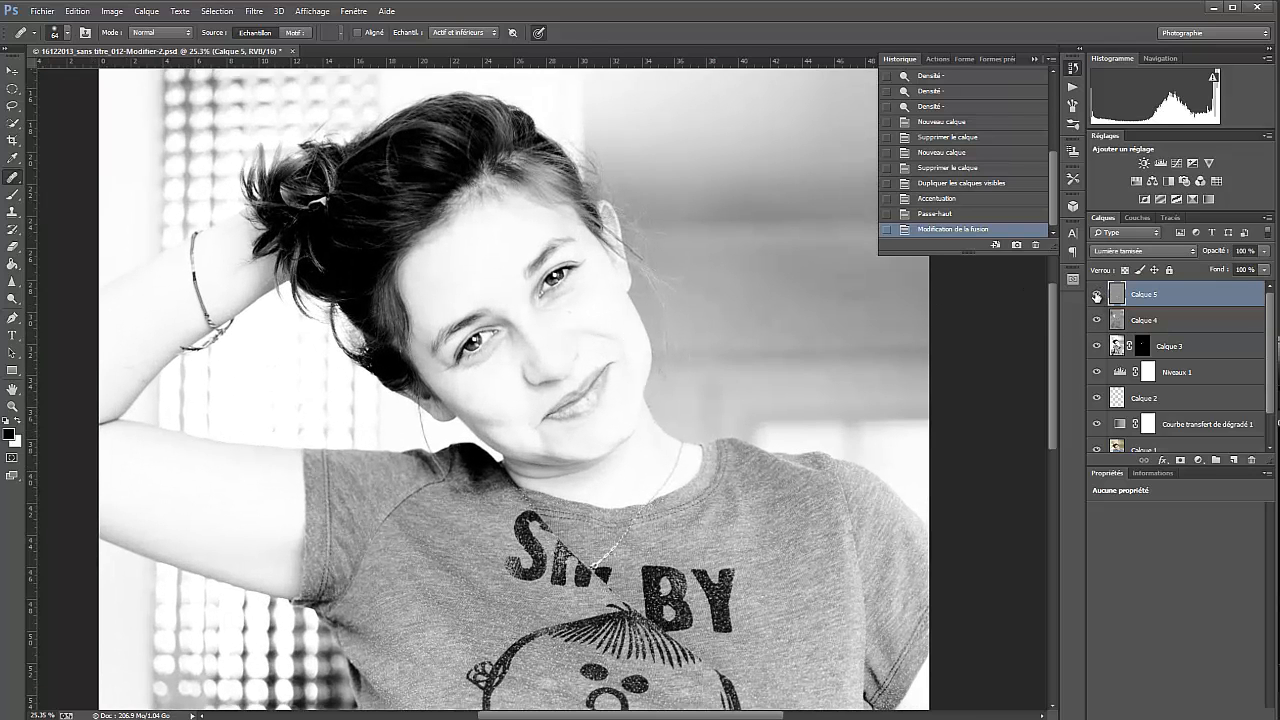
left_click(1097, 295)
left_click(1097, 295)
left_click_drag(623, 375, 577, 378)
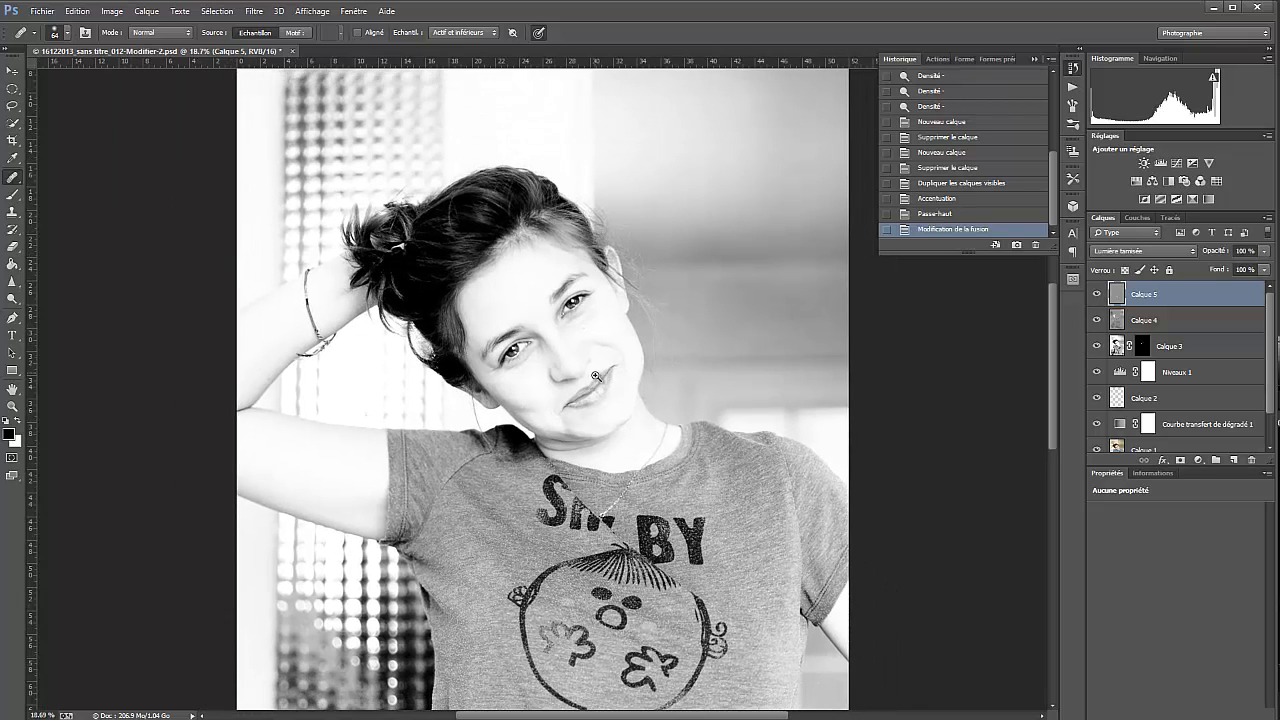
left_click_drag(670, 409, 696, 442)
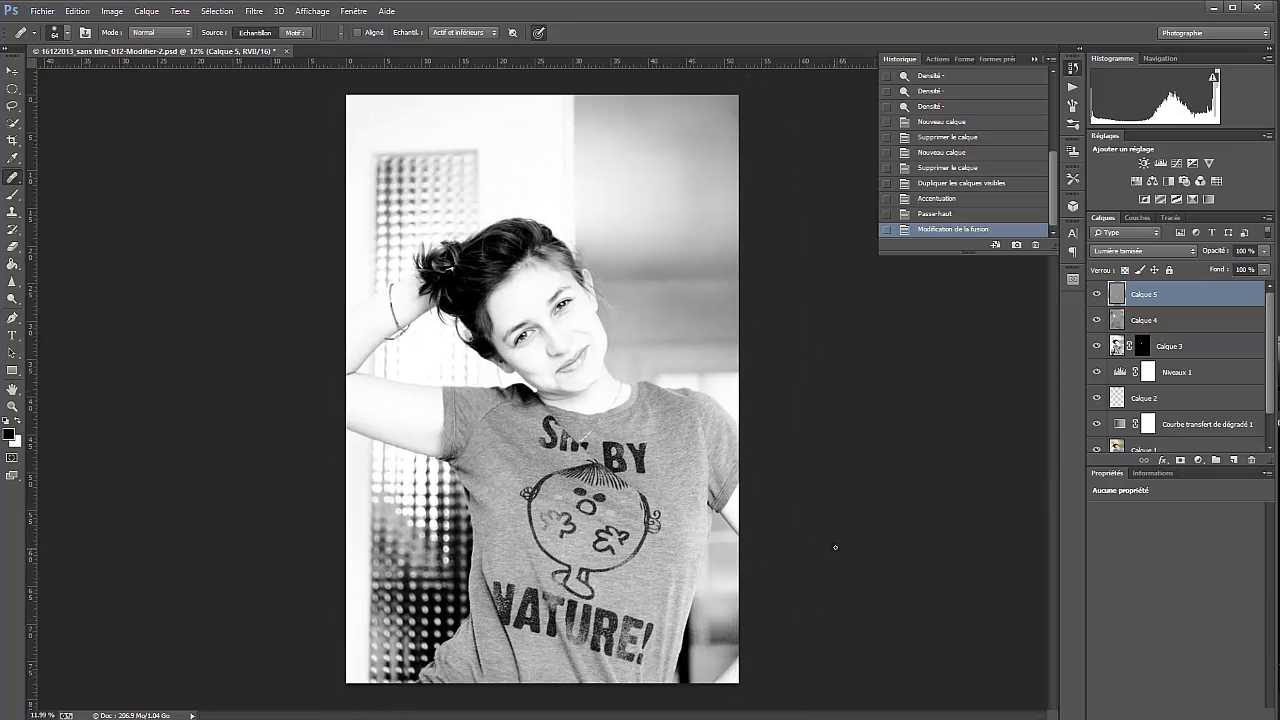
Save the layered PSD, switch to Lightroom and show the saved photo in the Développement module.
key("ctrl+s")
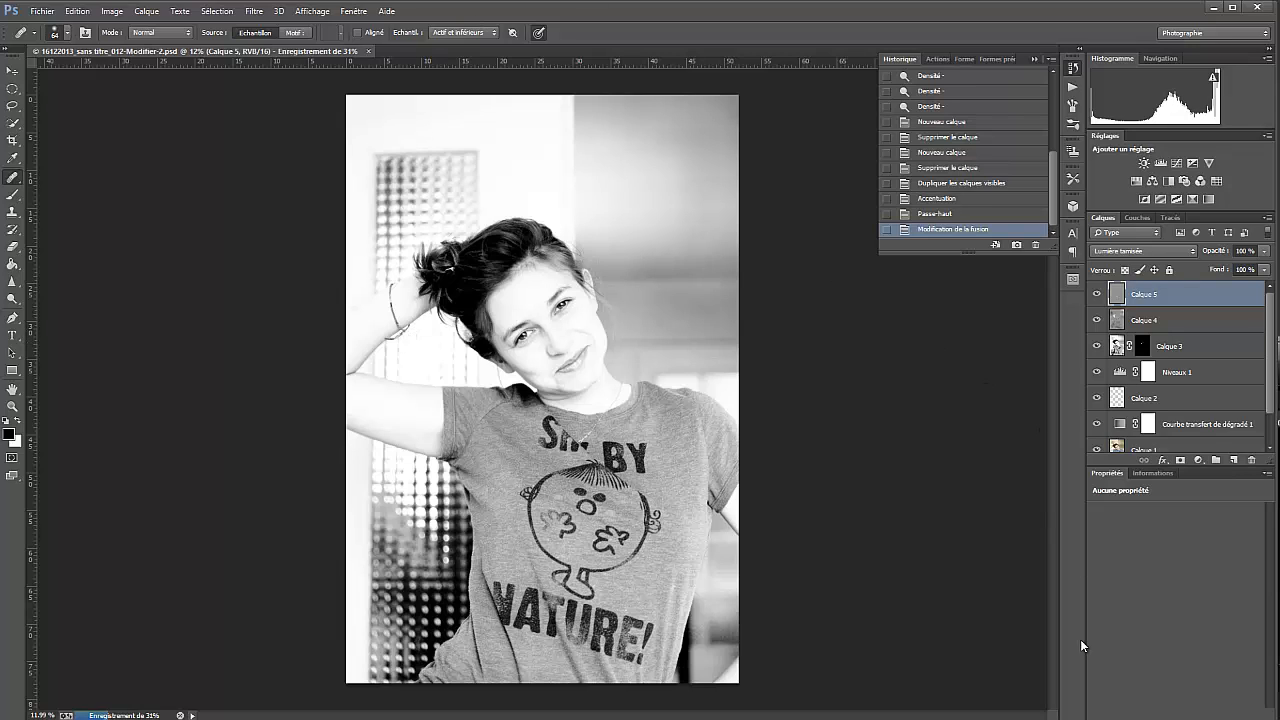
left_click(704, 363)
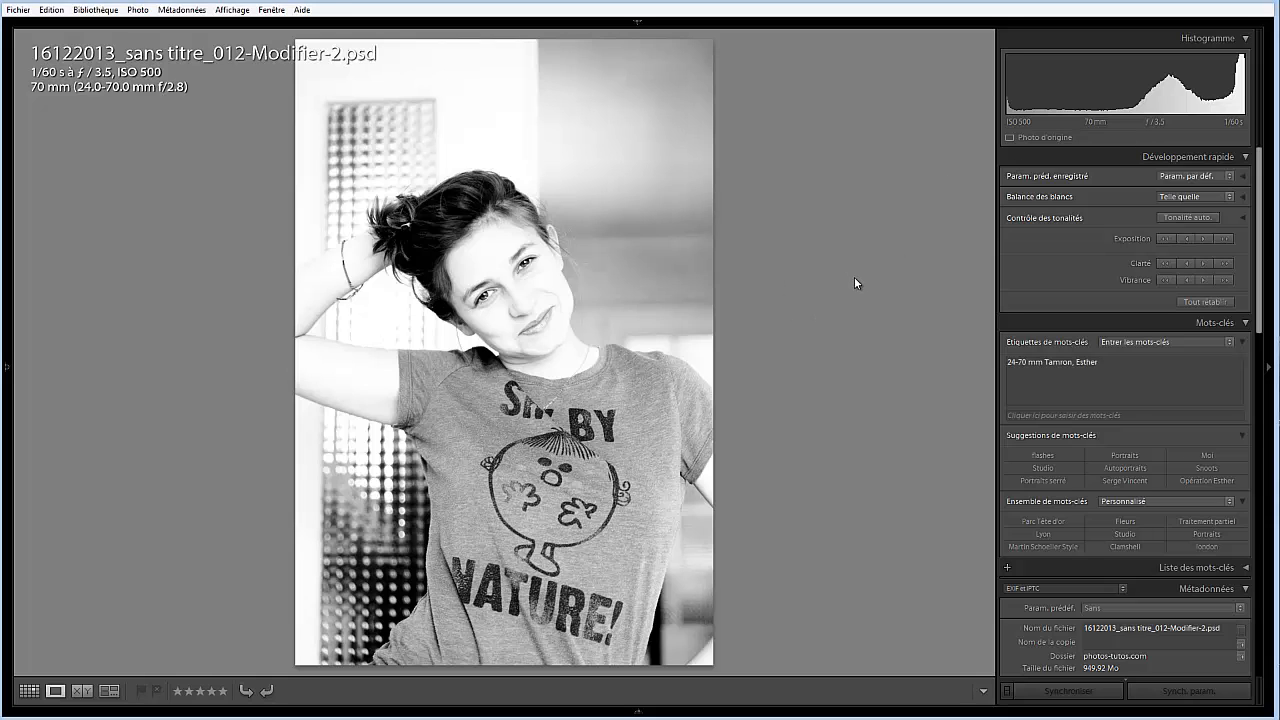
key("d")
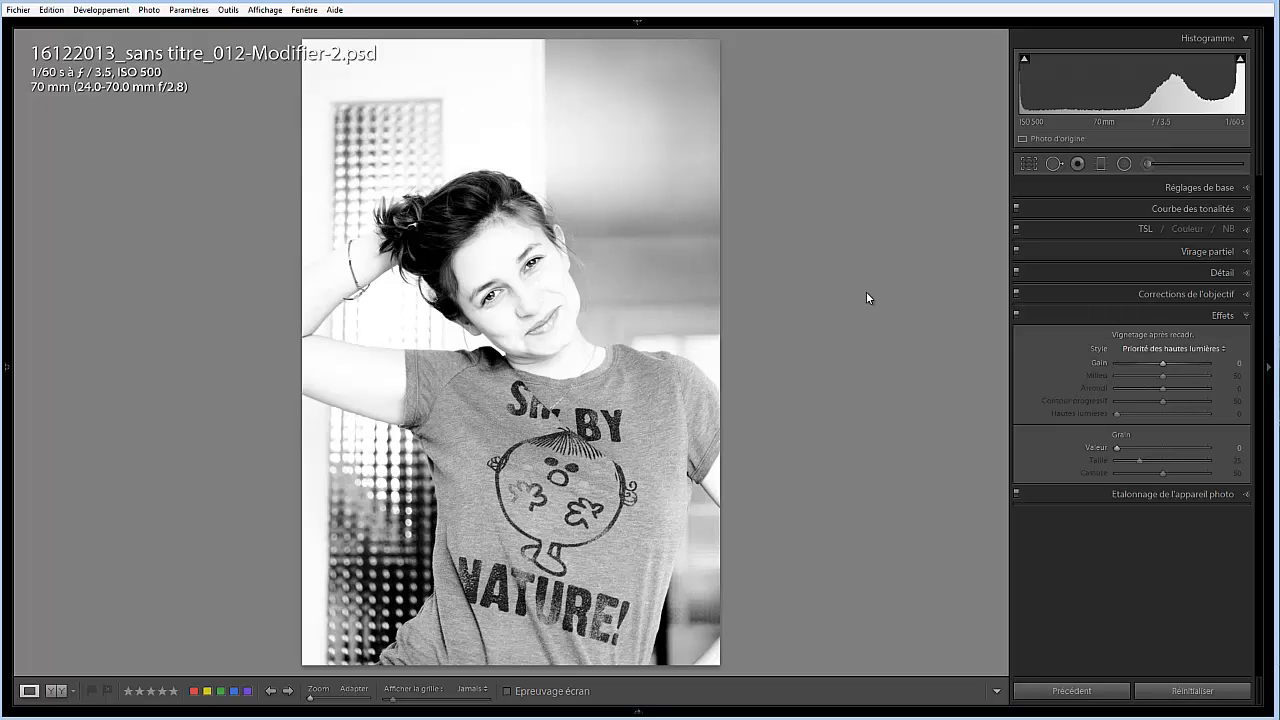
Crop the portrait tighter at its original aspect ratio, trimming the right side, the top and the bottom of the shirt, and apply it.
left_click(1028, 164)
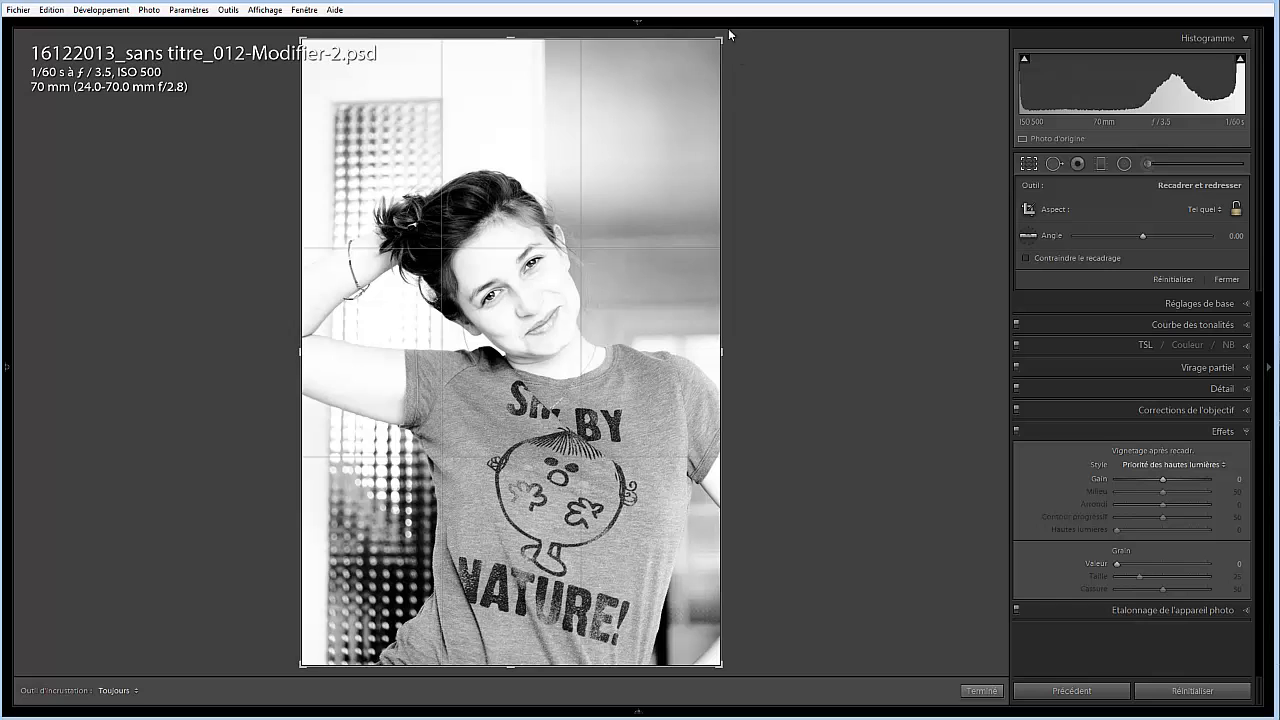
mouse_move(721, 40)
left_mouse_down()
mouse_move(712, 46)
mouse_move(737, 26)
left_mouse_up()
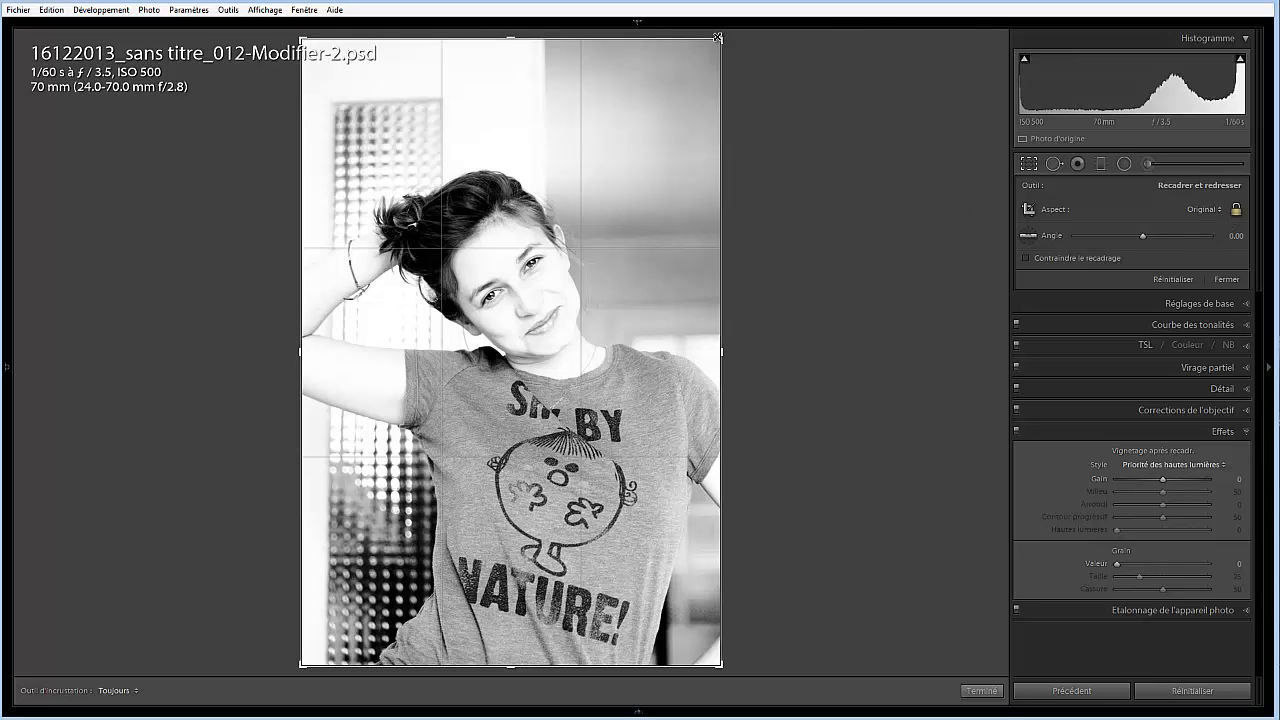
left_click_drag(717, 37, 701, 55)
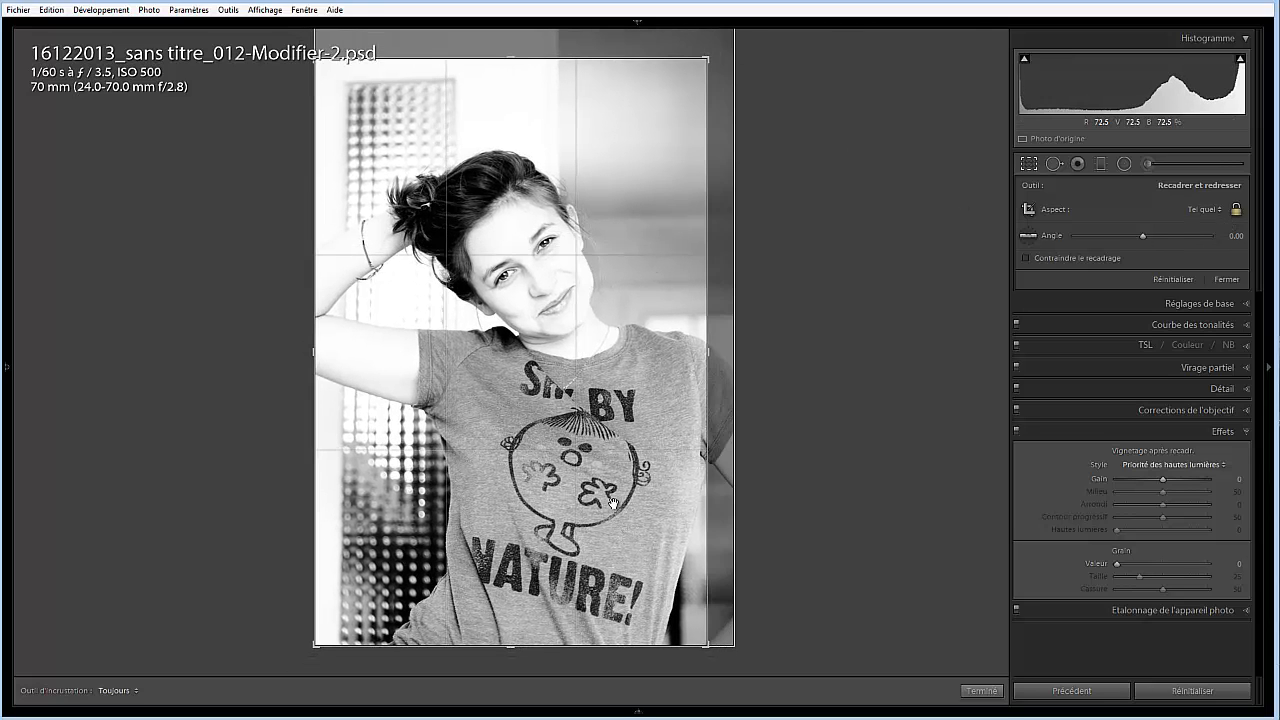
mouse_move(612, 500)
left_mouse_down()
mouse_move(620, 530)
mouse_move(630, 510)
left_mouse_up()
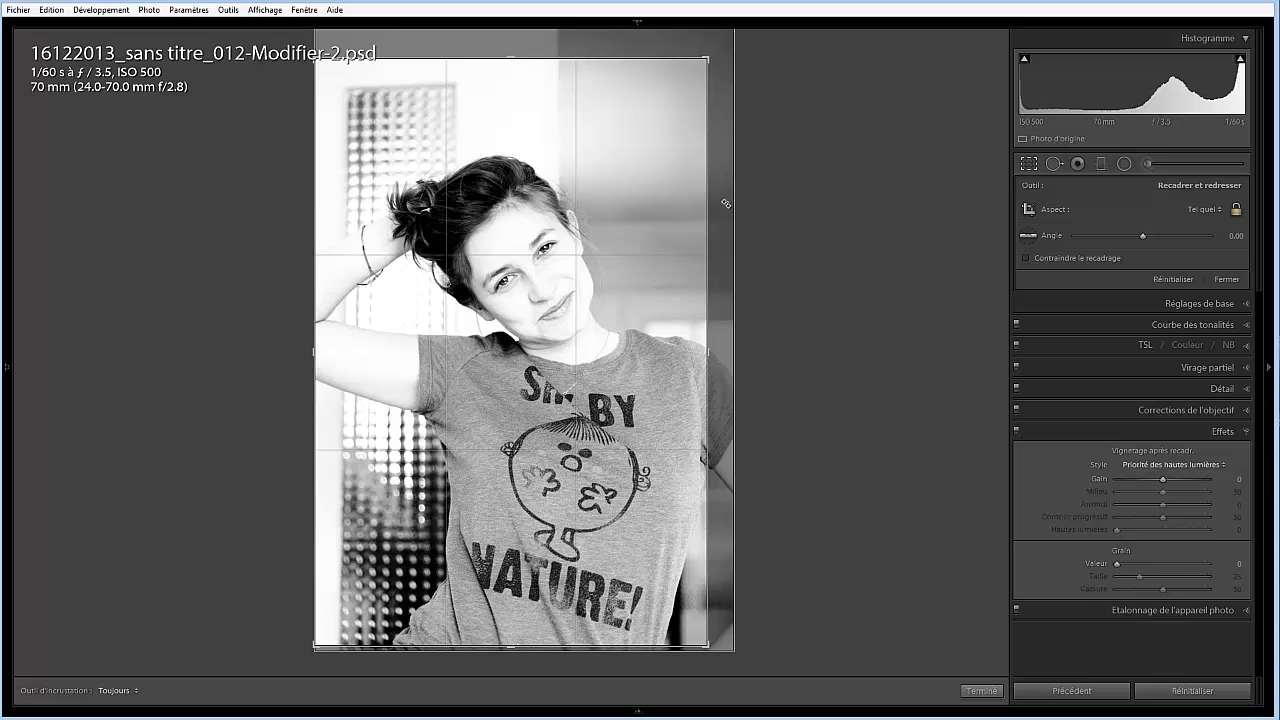
left_click_drag(711, 206, 697, 207)
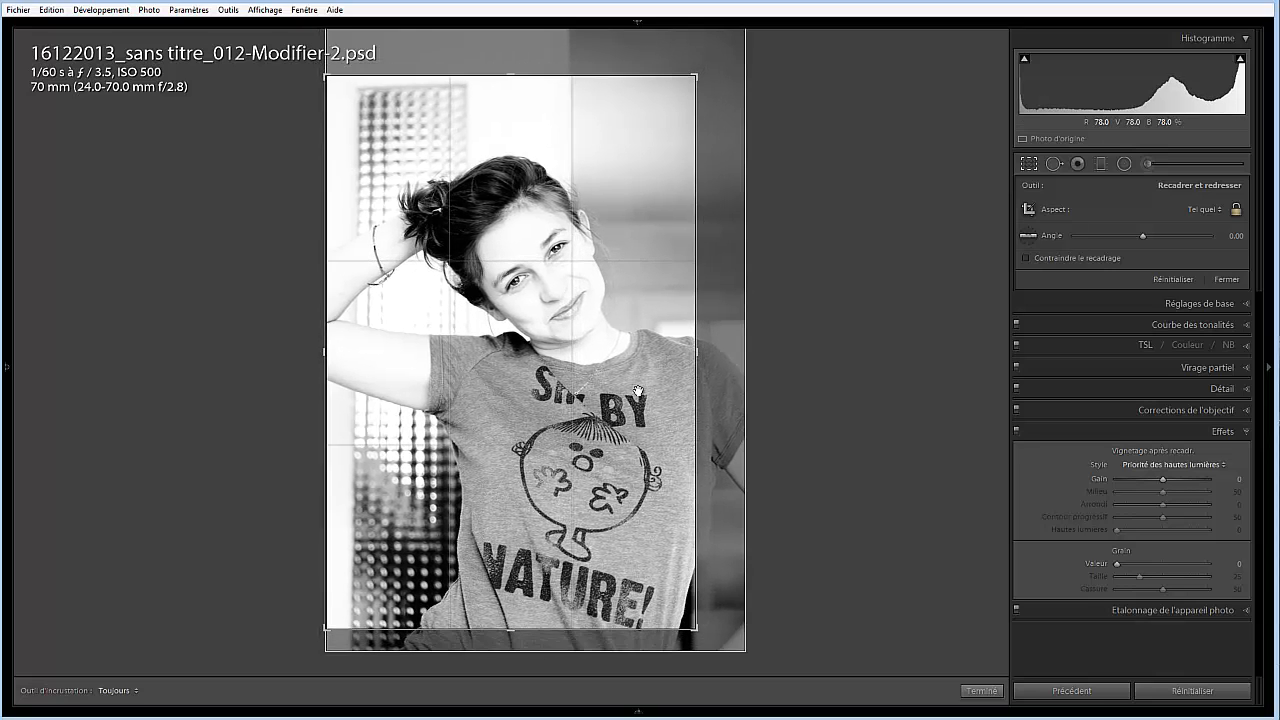
left_click_drag(638, 390, 680, 405)
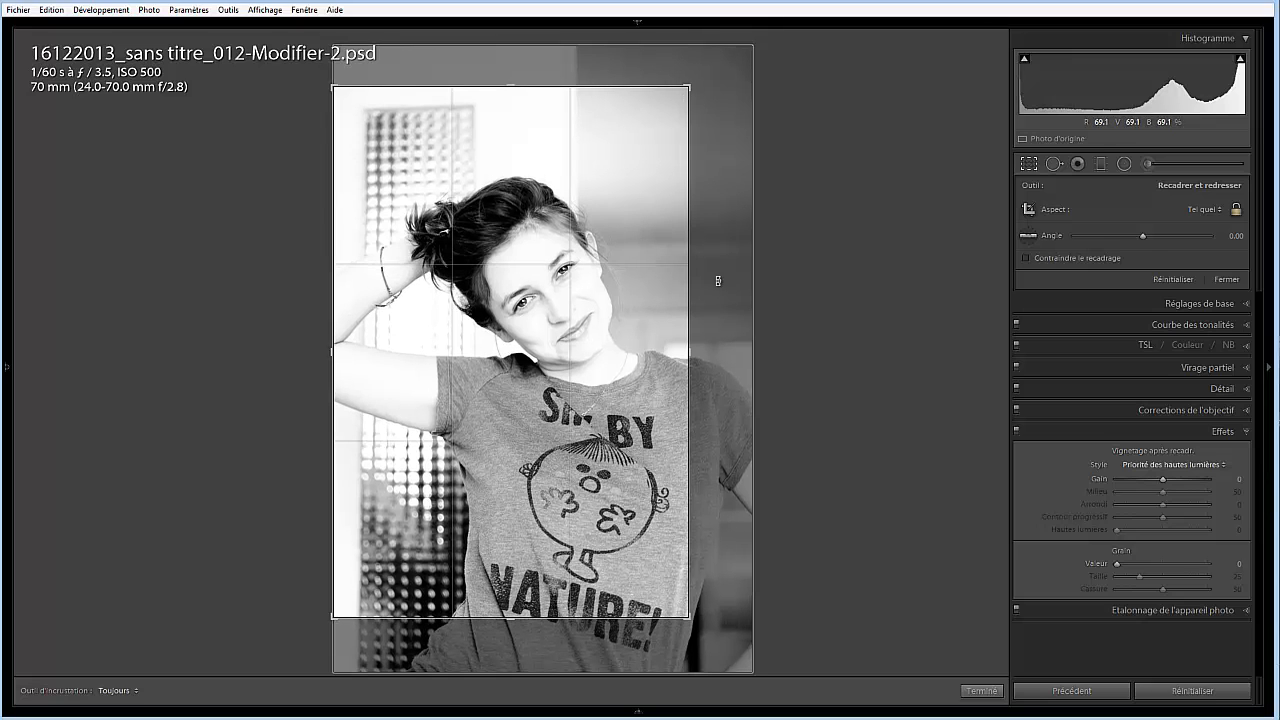
left_click(980, 690)
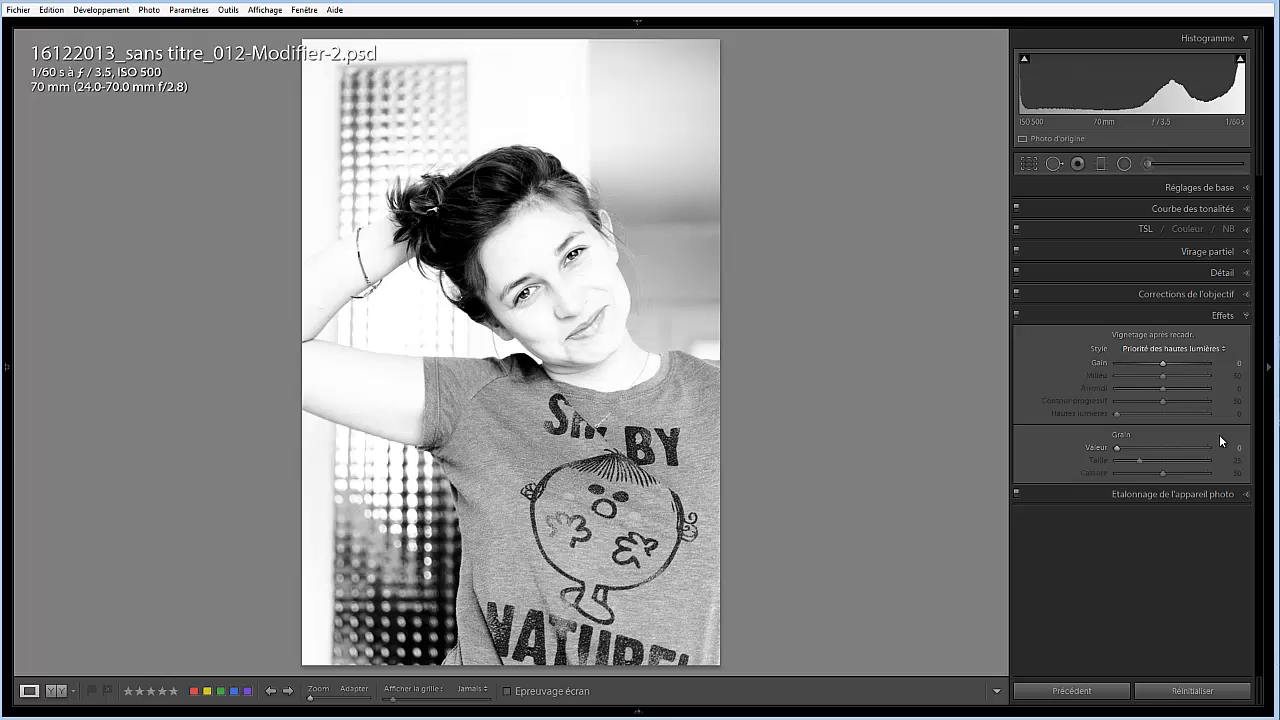
Add a dark post-crop vignette with Gain -55 and Milieu 38.
mouse_move(1162, 362)
left_mouse_down()
mouse_move(1135, 362)
mouse_move(1146, 379)
left_mouse_up()
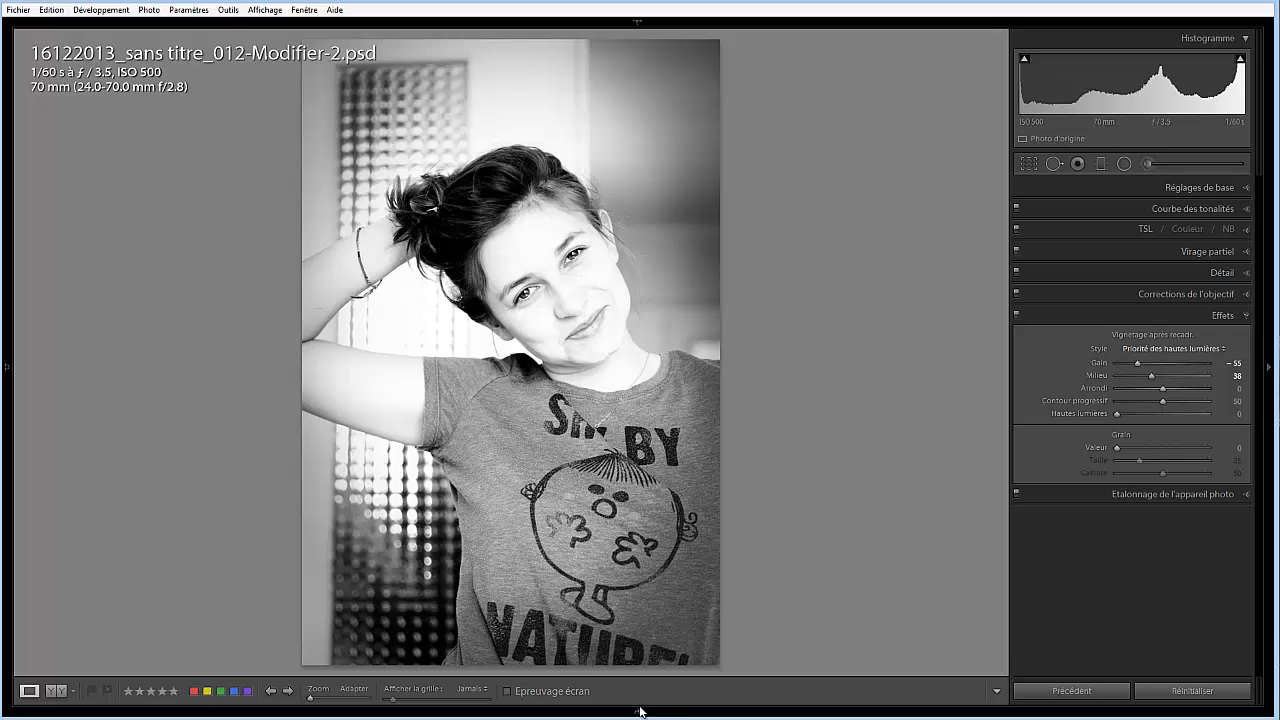
Switch to Photoshop, show only the Arrière-plan layer and compare the colour original with the finished version in Lightroom.
mouse_move(637, 711)
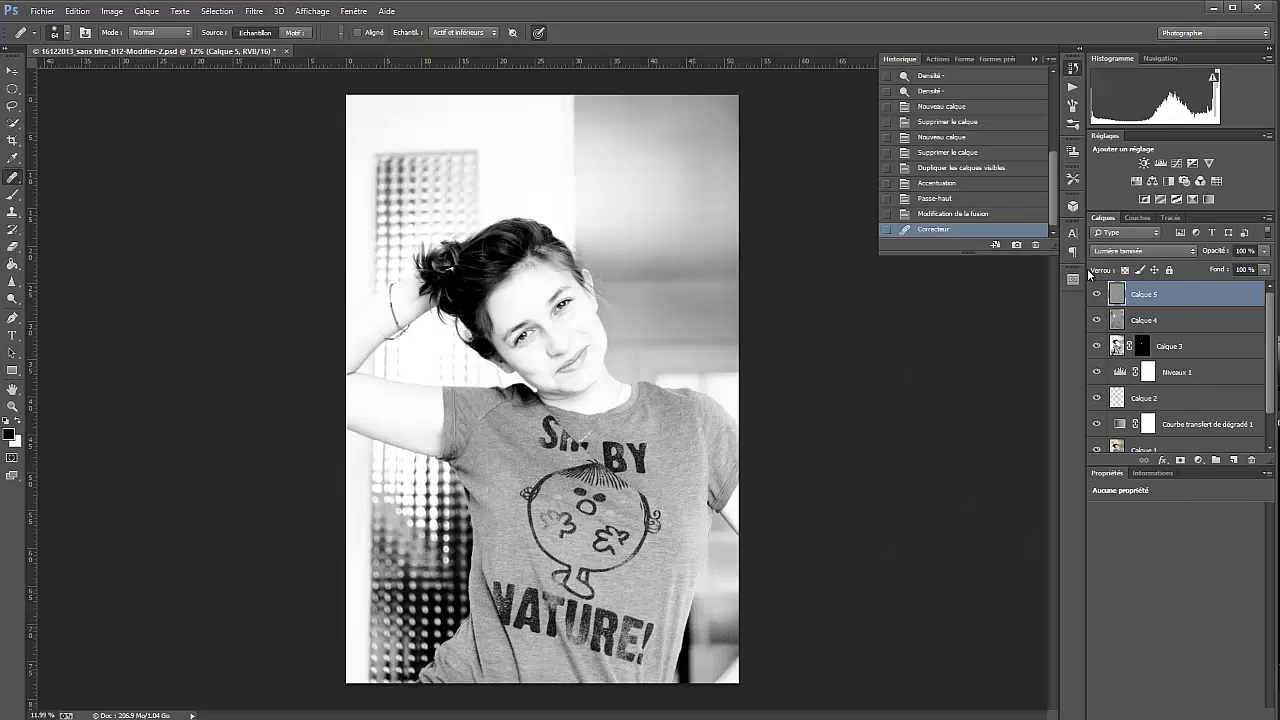
scroll(1274, 340, "down", 2)
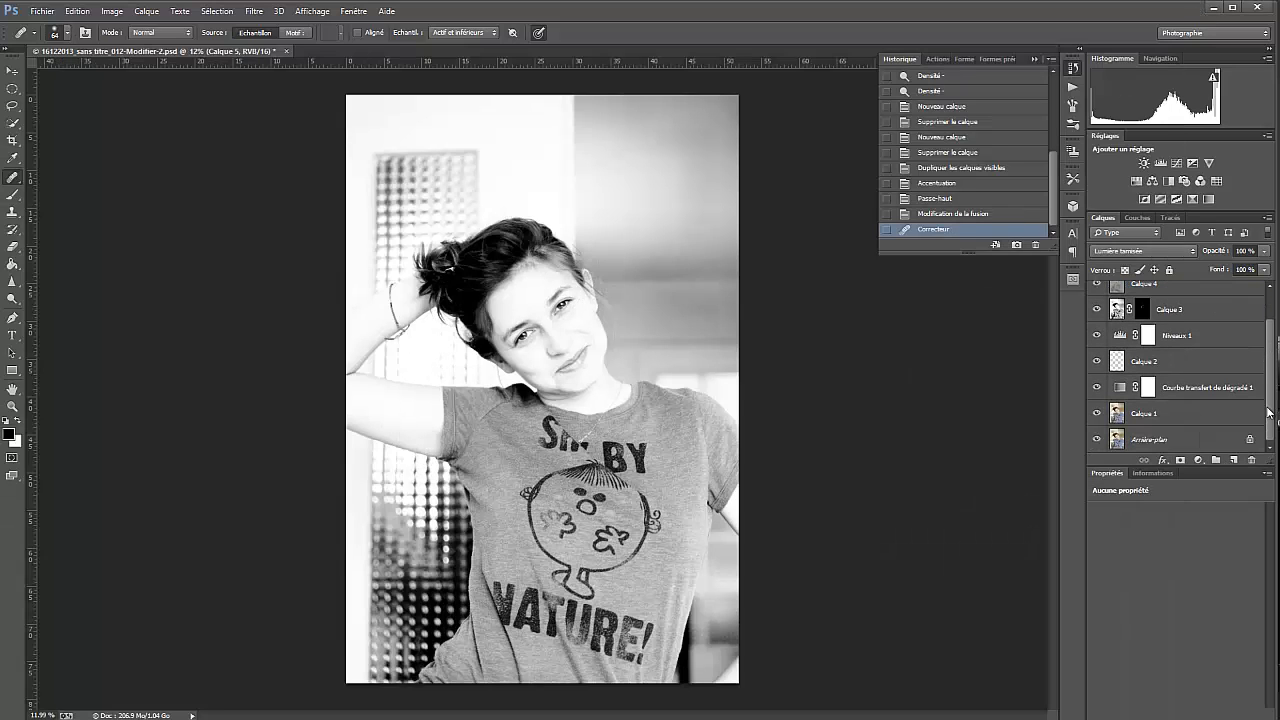
left_click(1098, 439, "alt")
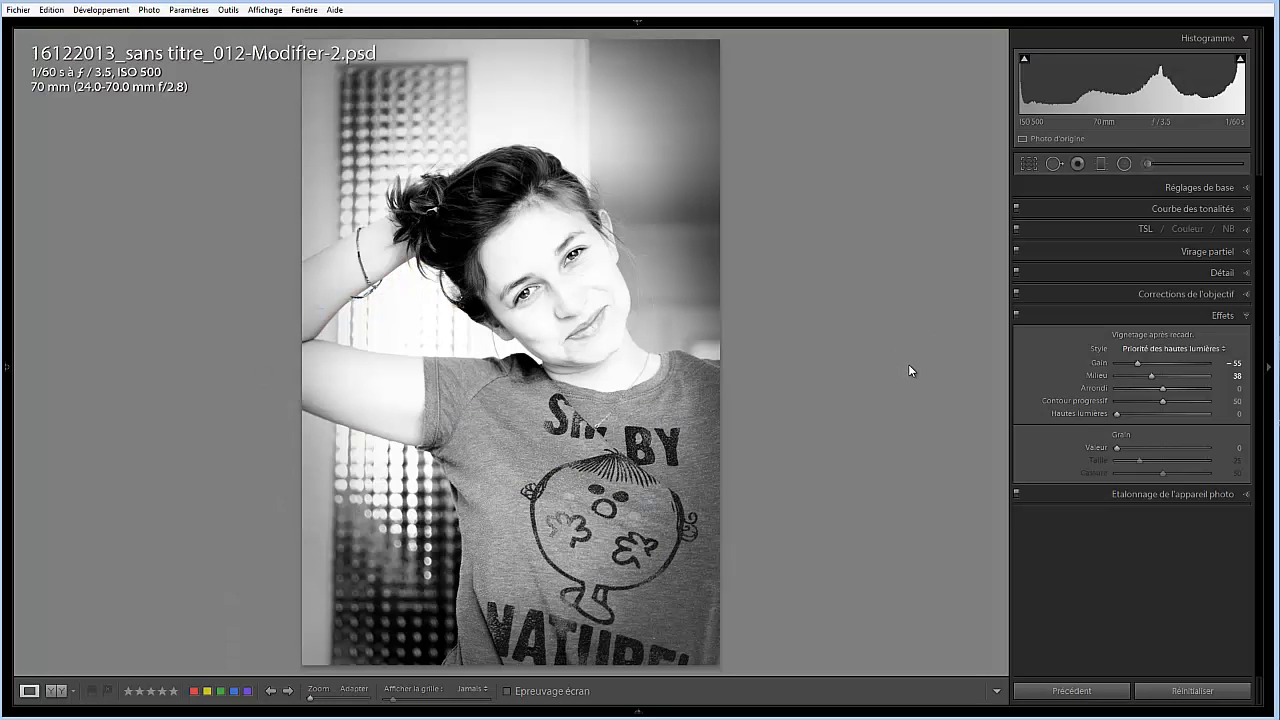
left_click(1220, 2)
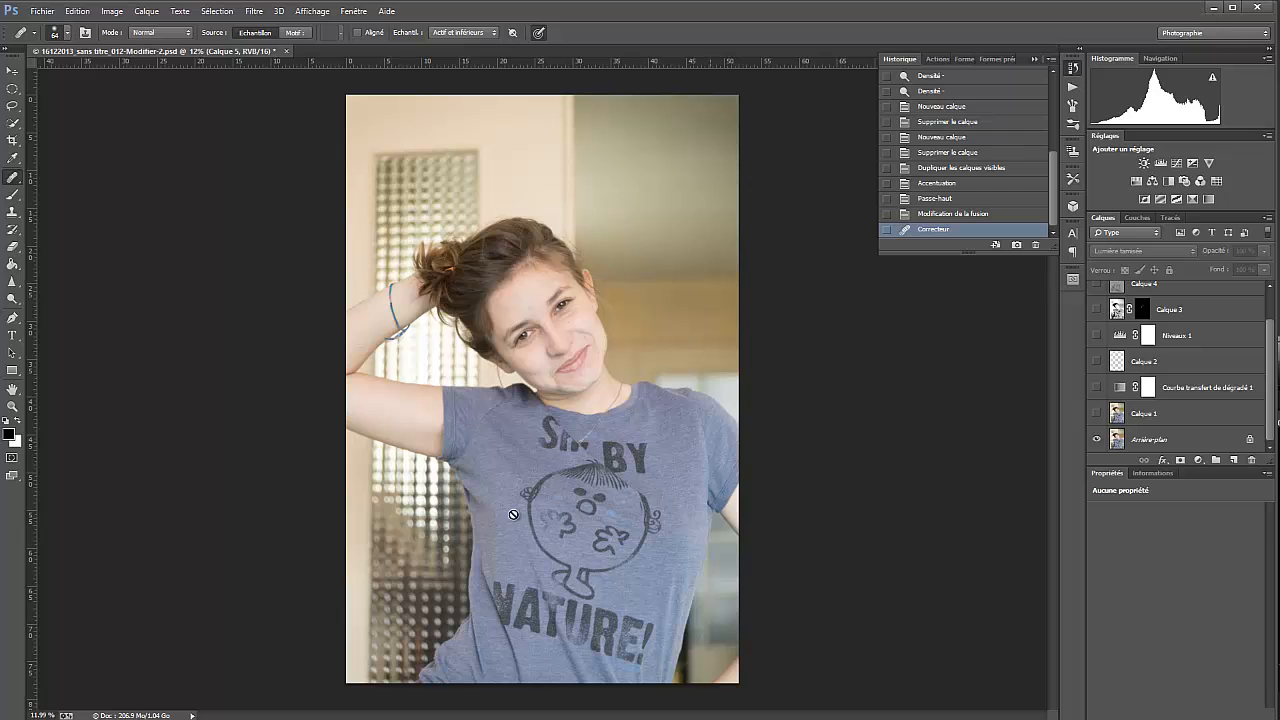